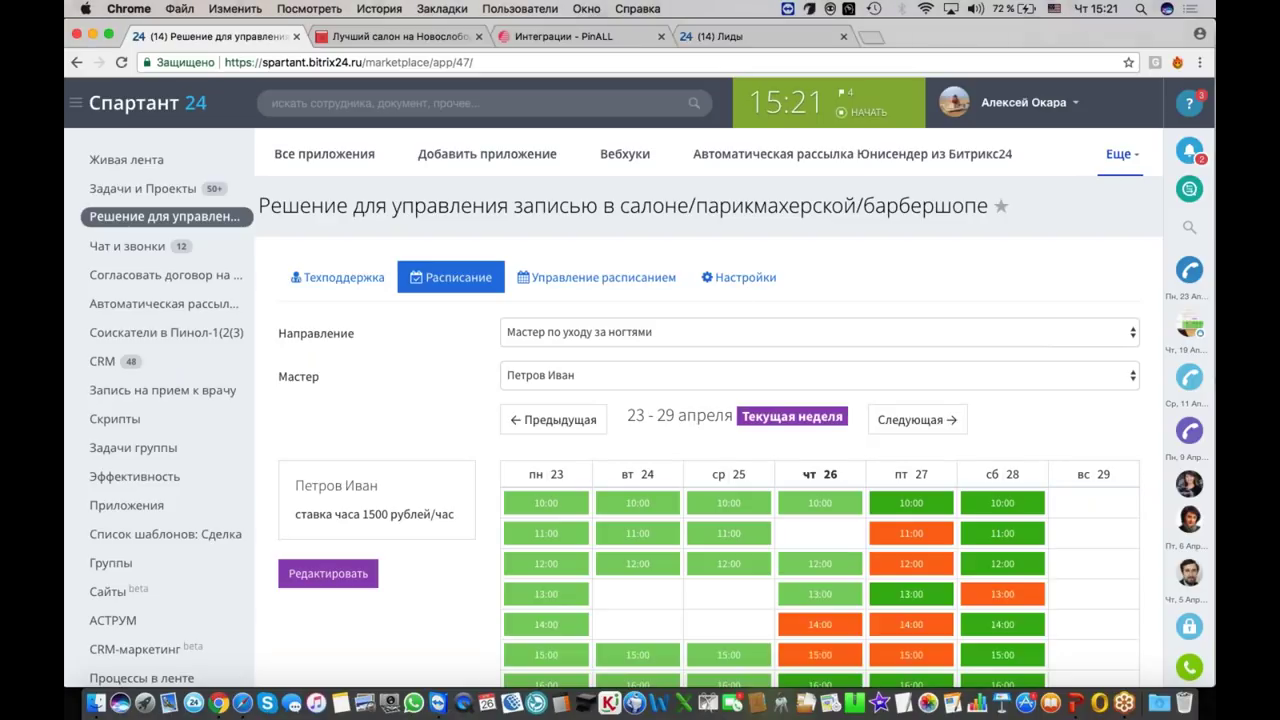
Step: Review Общие параметры under the app's Настройки, then look at the salon's public booking form
scroll(640, 400, down, 5)
scroll(640, 400, up, 1)
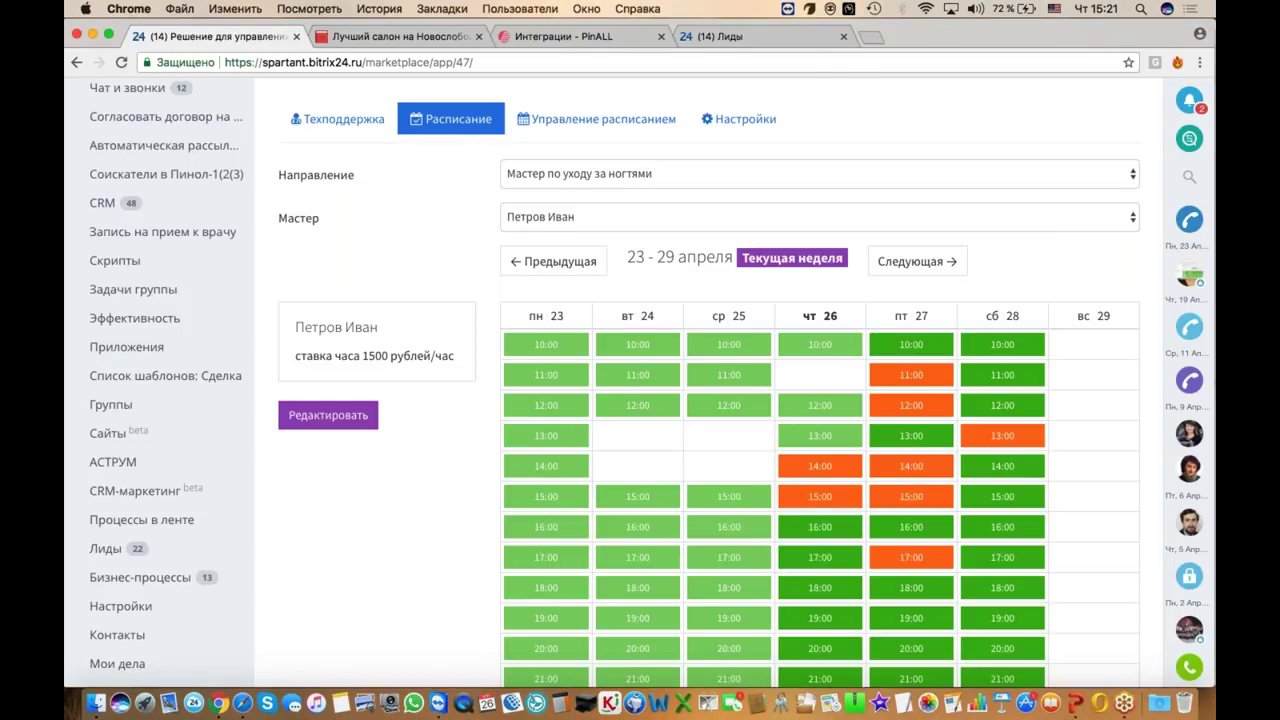
scroll(868, 592, up, 2)
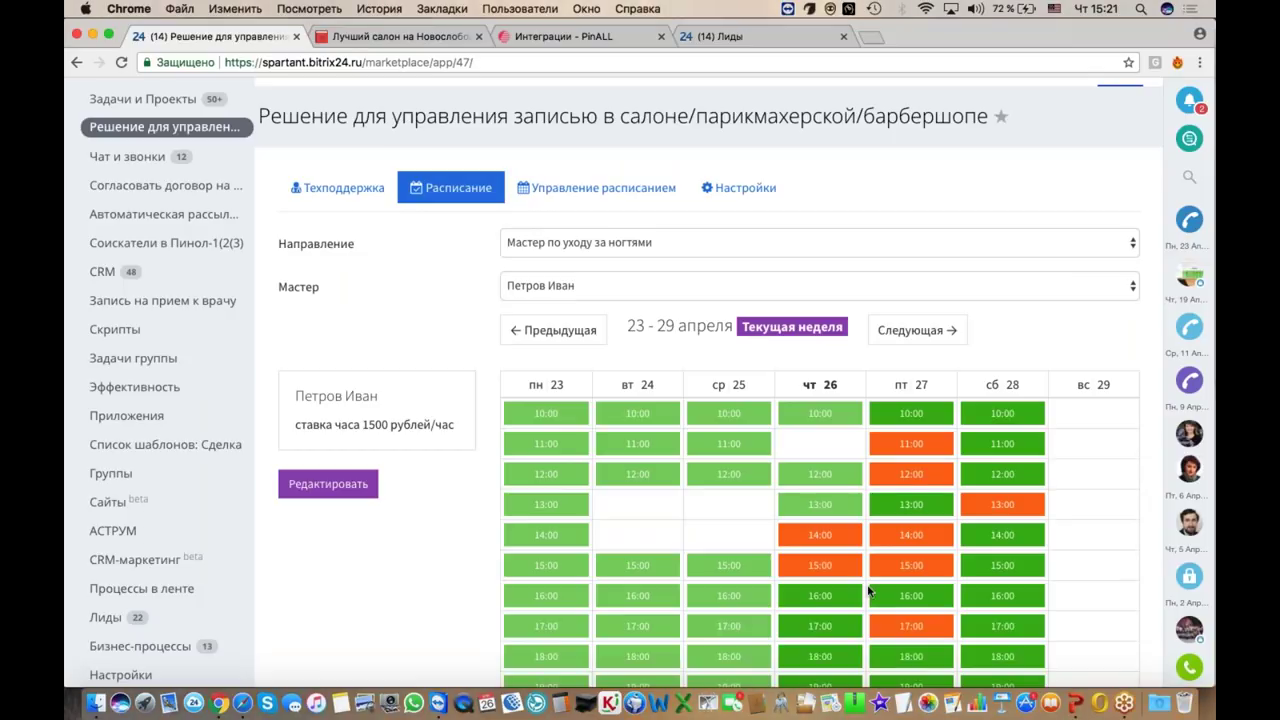
click(749, 187)
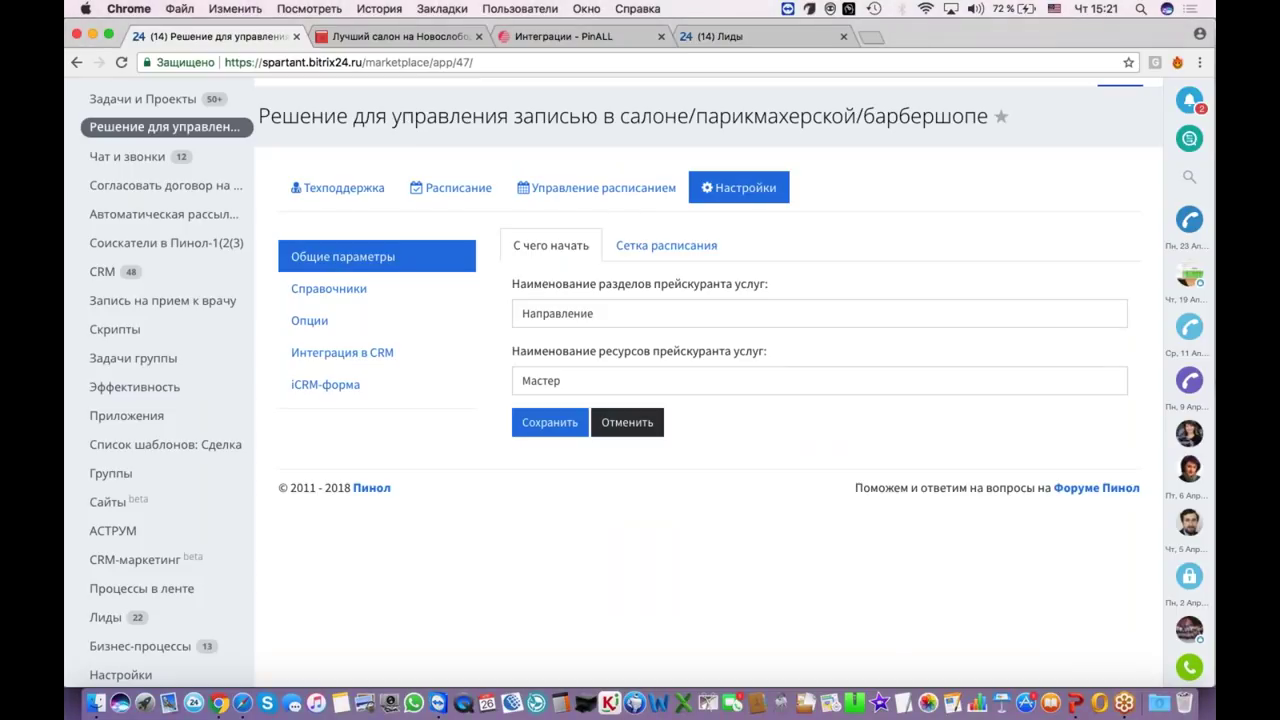
scroll(640, 380, up, 3)
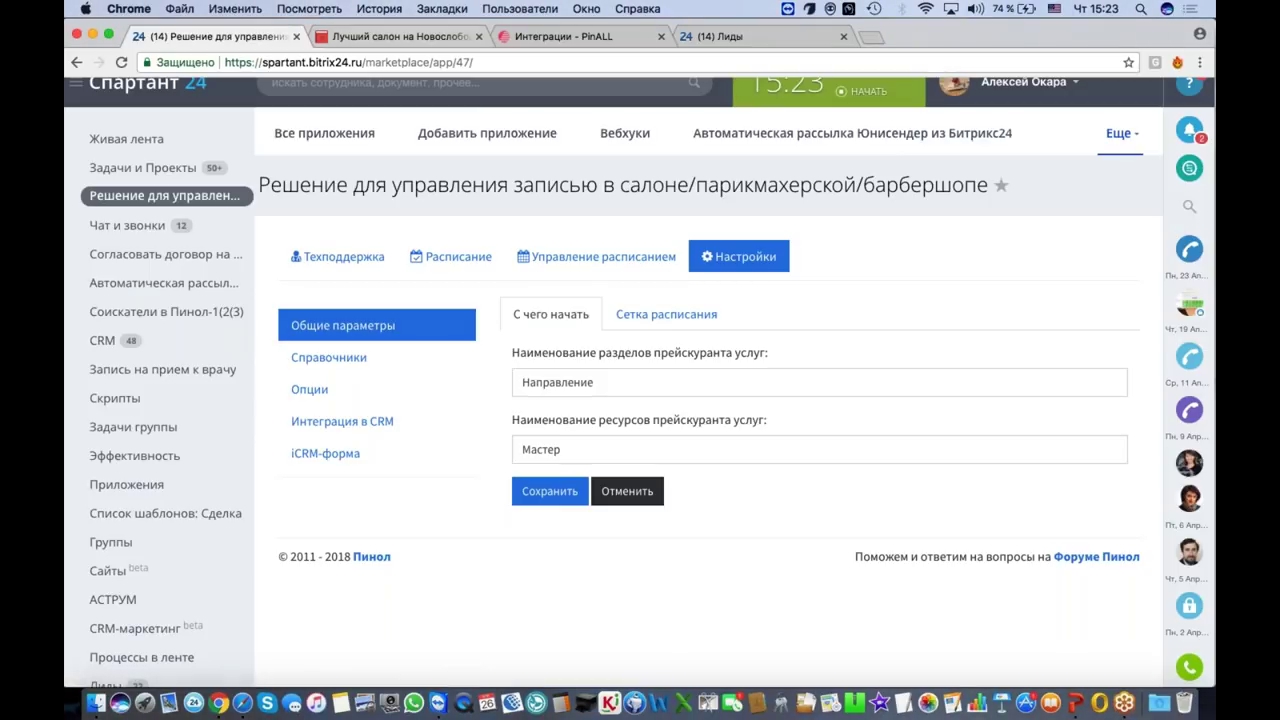
click(385, 36)
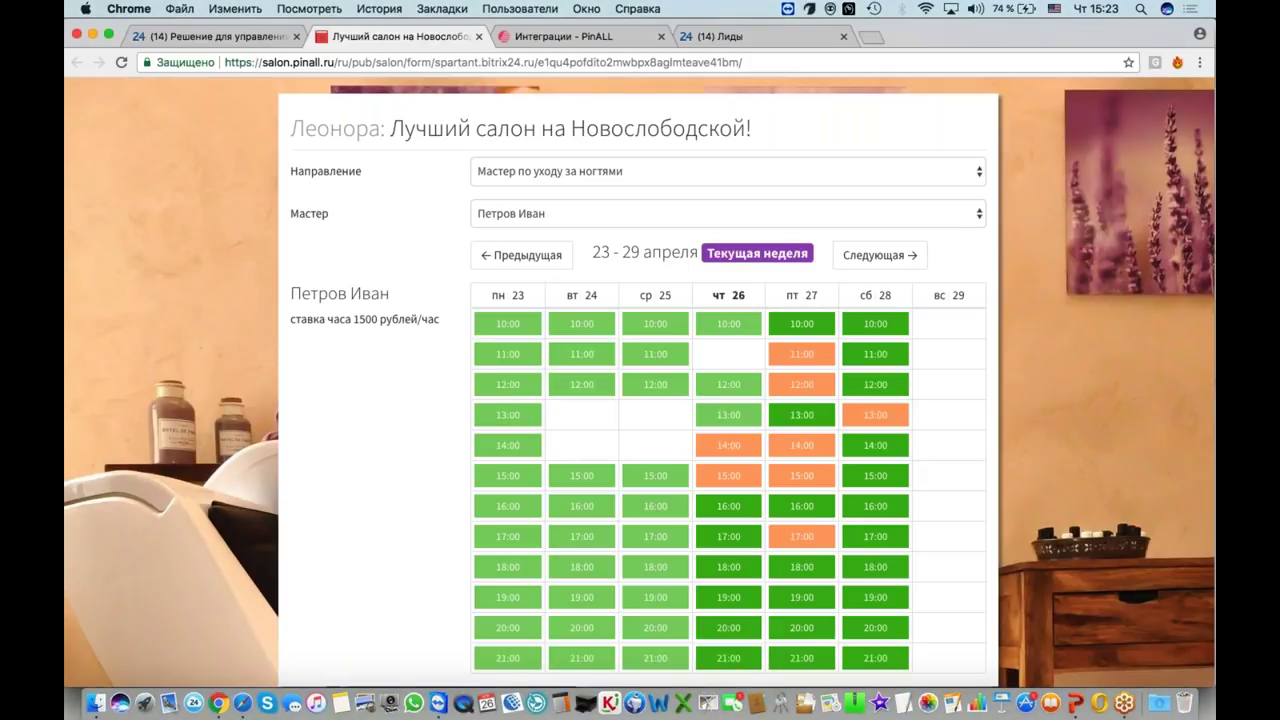
click(210, 36)
Step: Show the master's weekly Расписание grid again, then switch to the public booking page
click(460, 257)
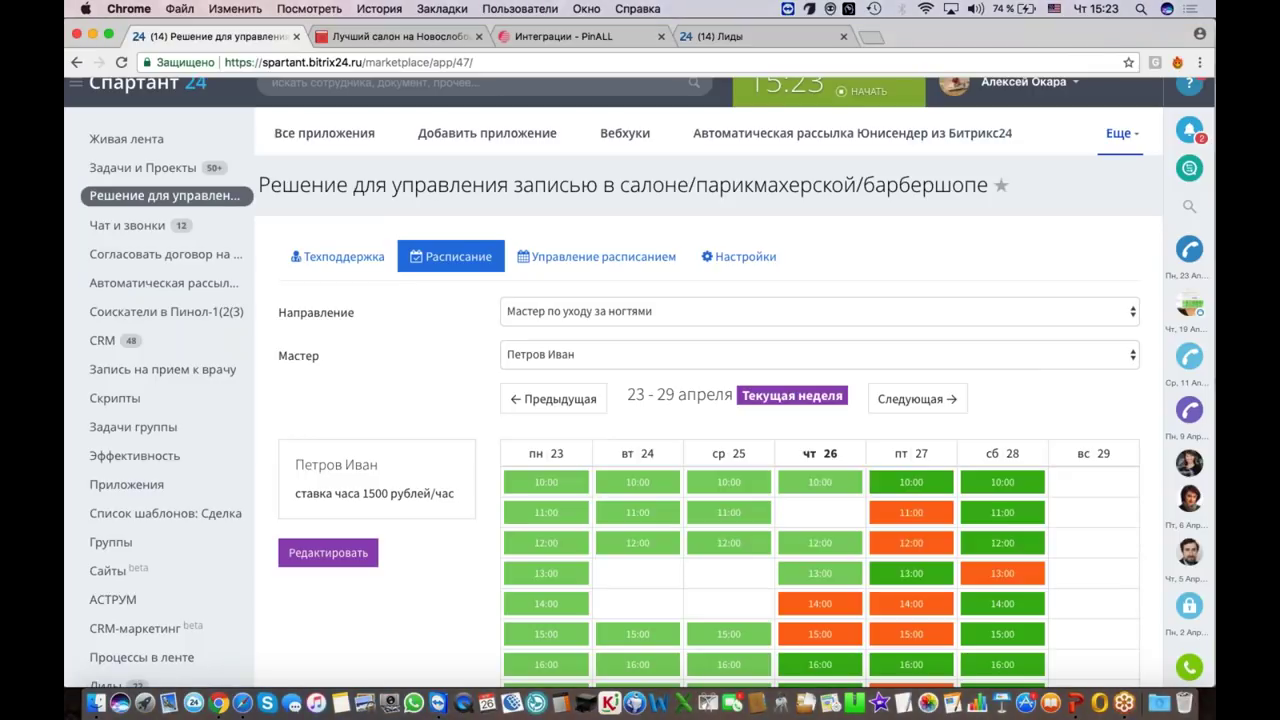
click(428, 40)
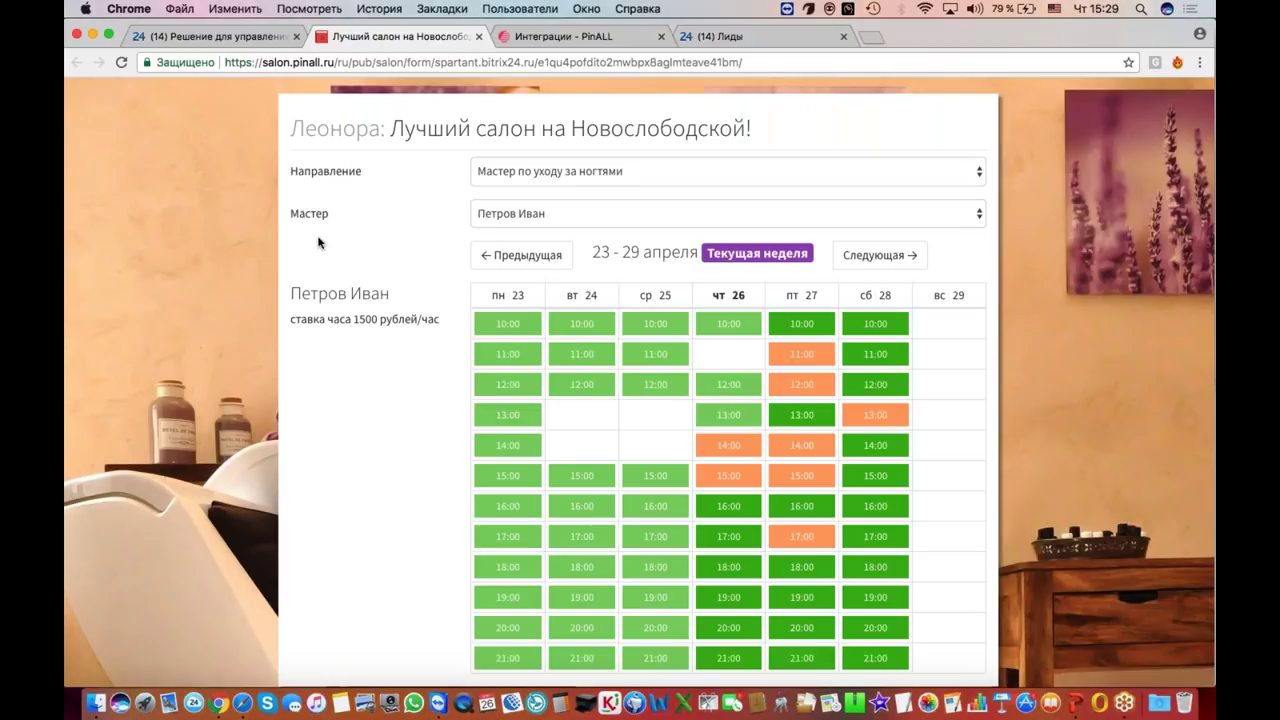
Step: Browse the PinALL forum's section list from Integrations, then check the salon booking form
click(553, 41)
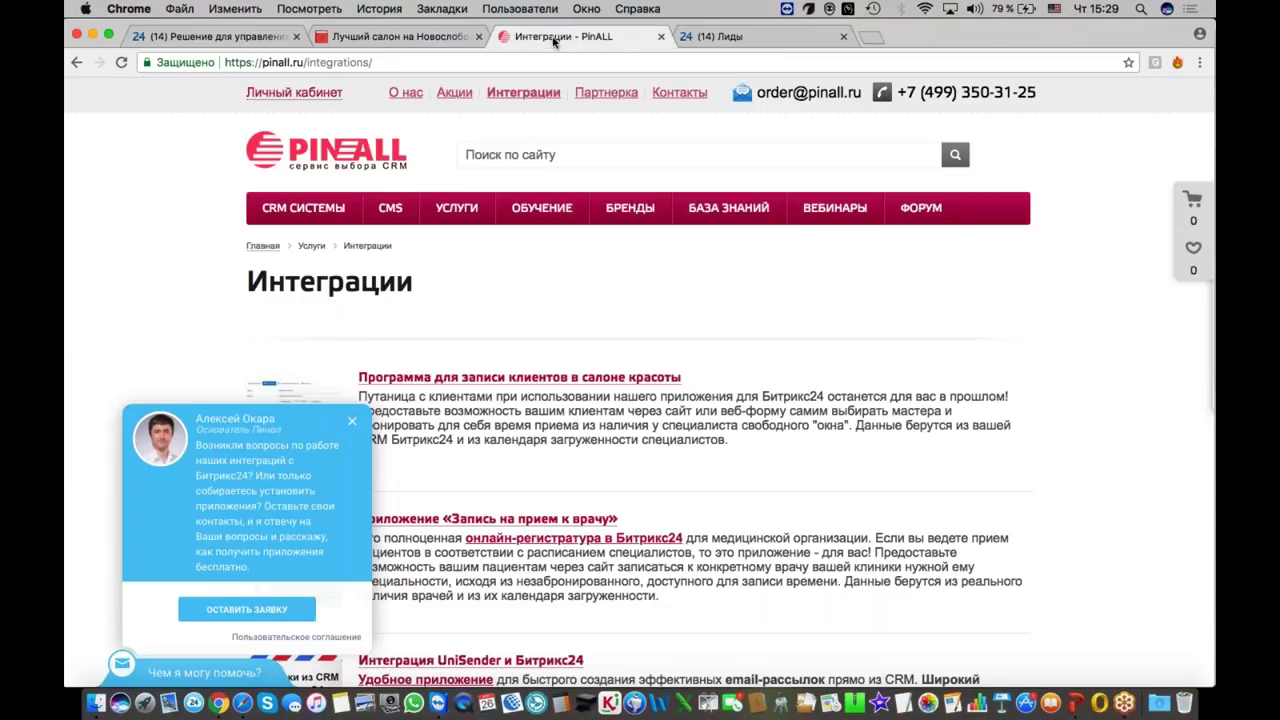
click(914, 207)
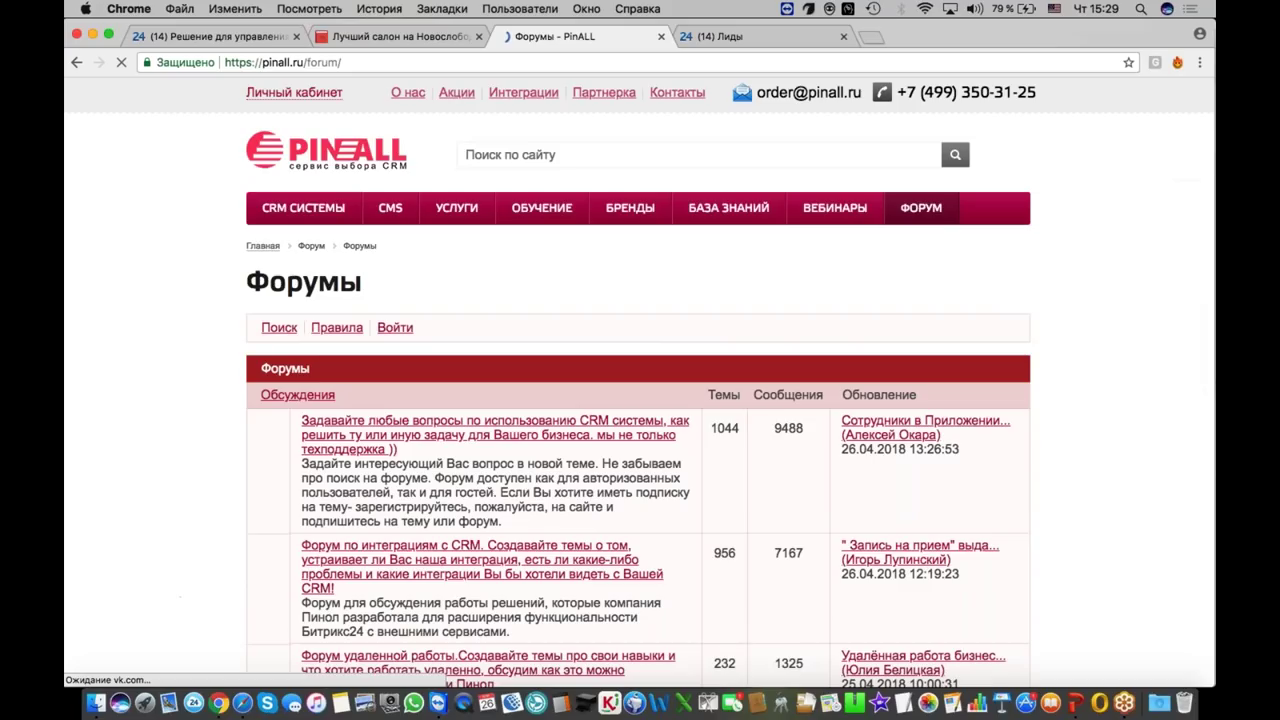
scroll(630, 331, down, 2)
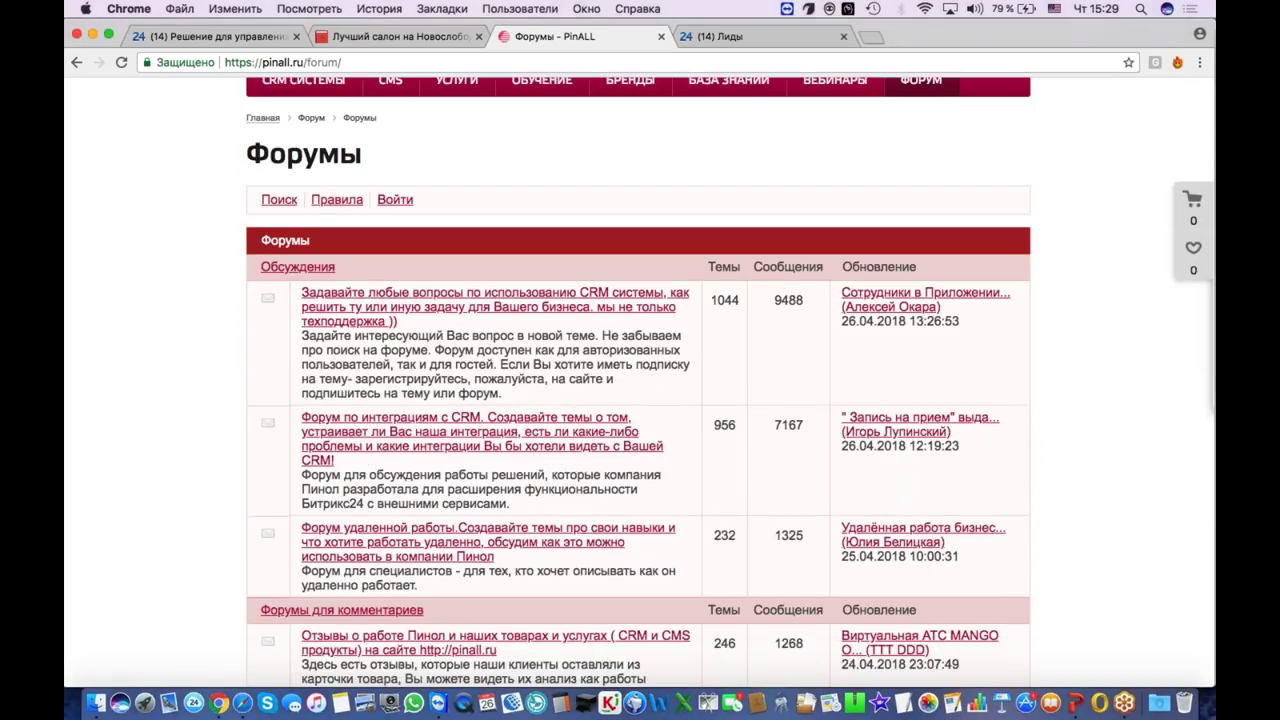
scroll(522, 440, down, 5)
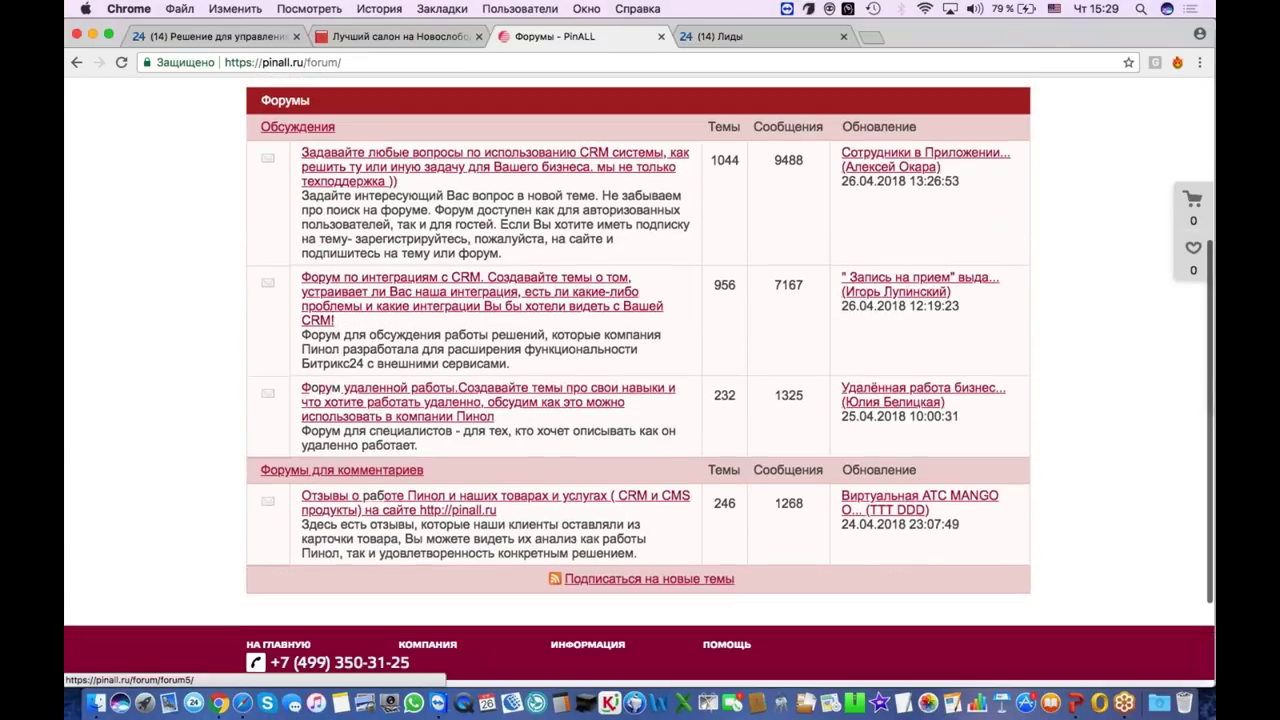
scroll(522, 440, up, 6)
scroll(484, 427, down, 2)
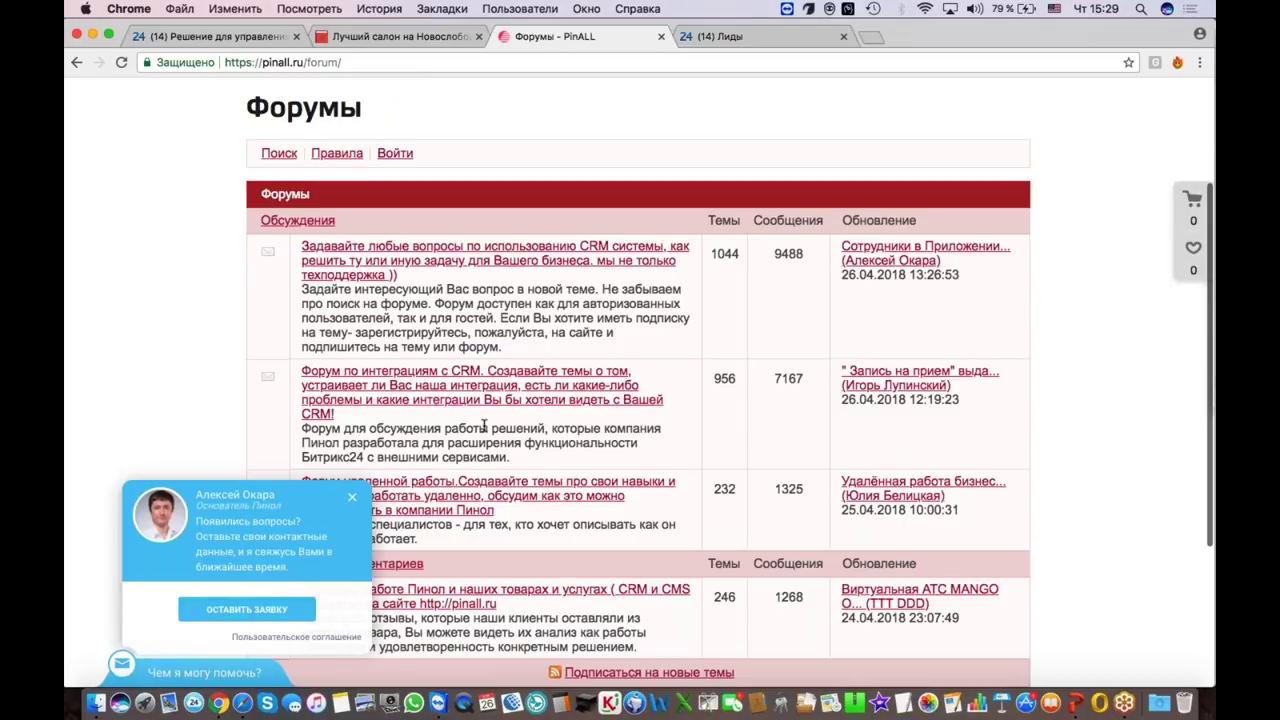
scroll(484, 427, up, 2)
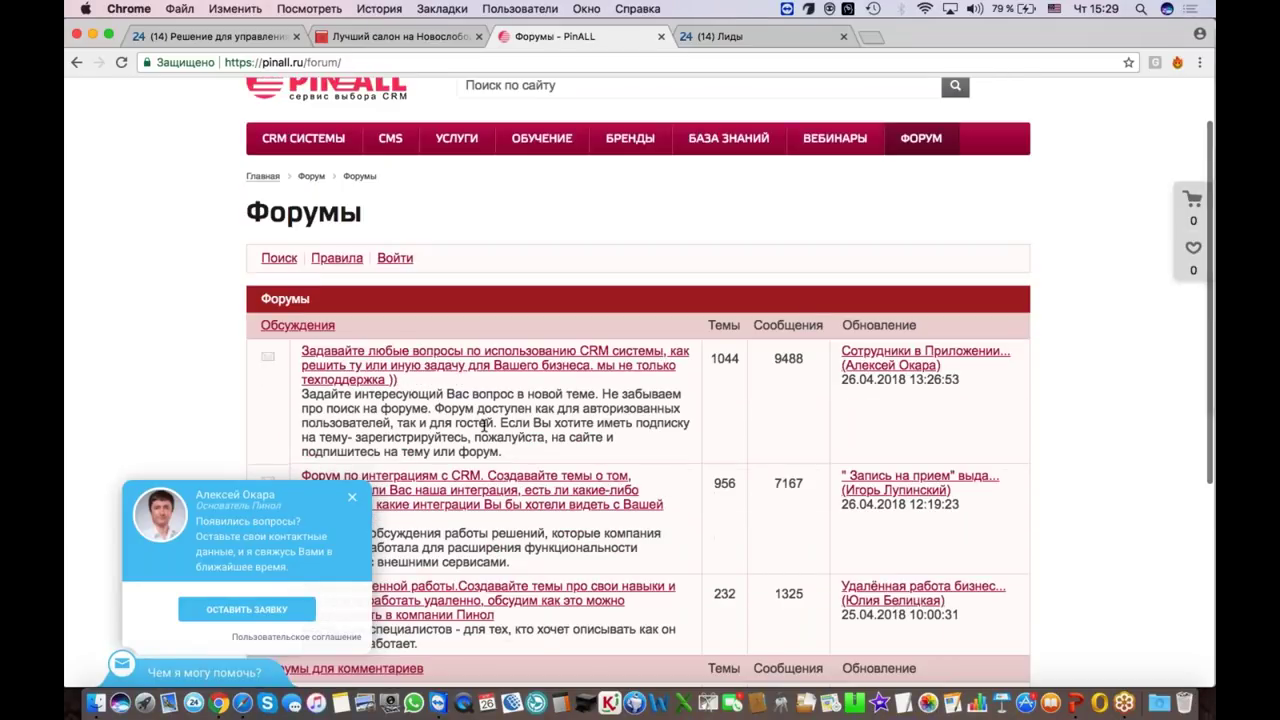
scroll(484, 427, down, 2)
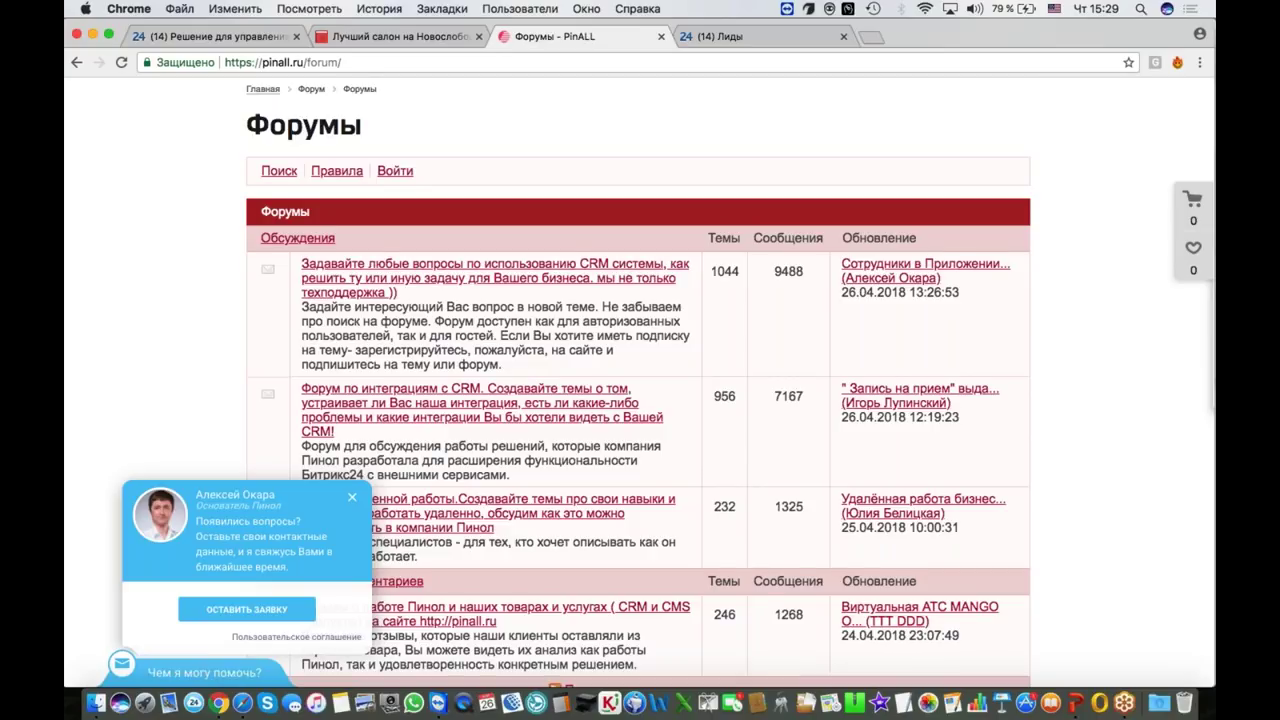
scroll(638, 400, up, 2)
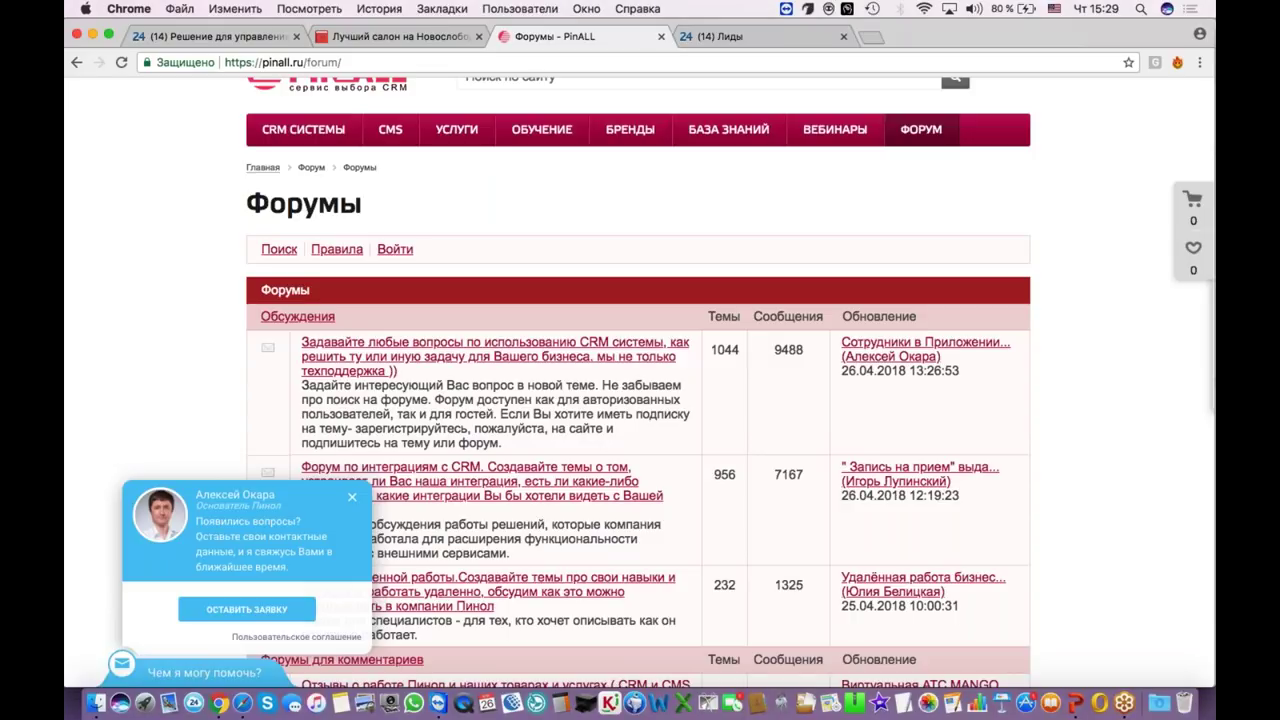
click(419, 38)
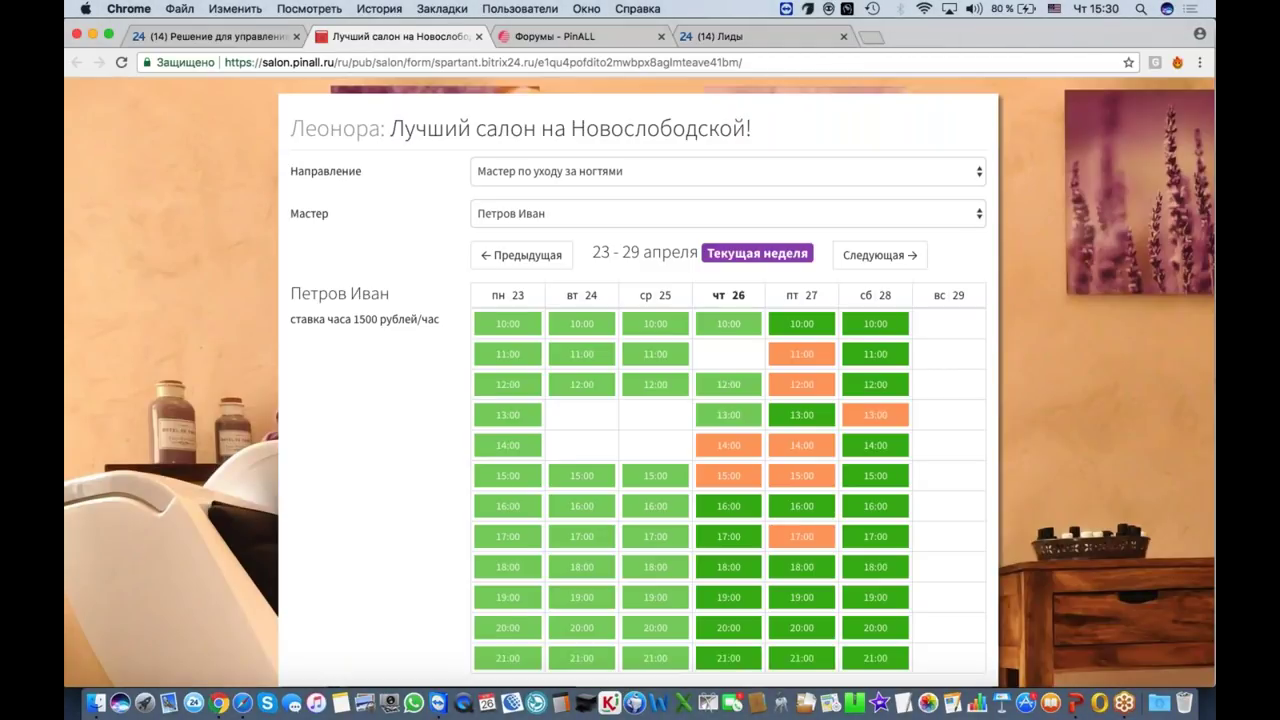
click(555, 36)
Step: Scroll the PinALL forum down to the comments forums section
scroll(645, 390, down, 3)
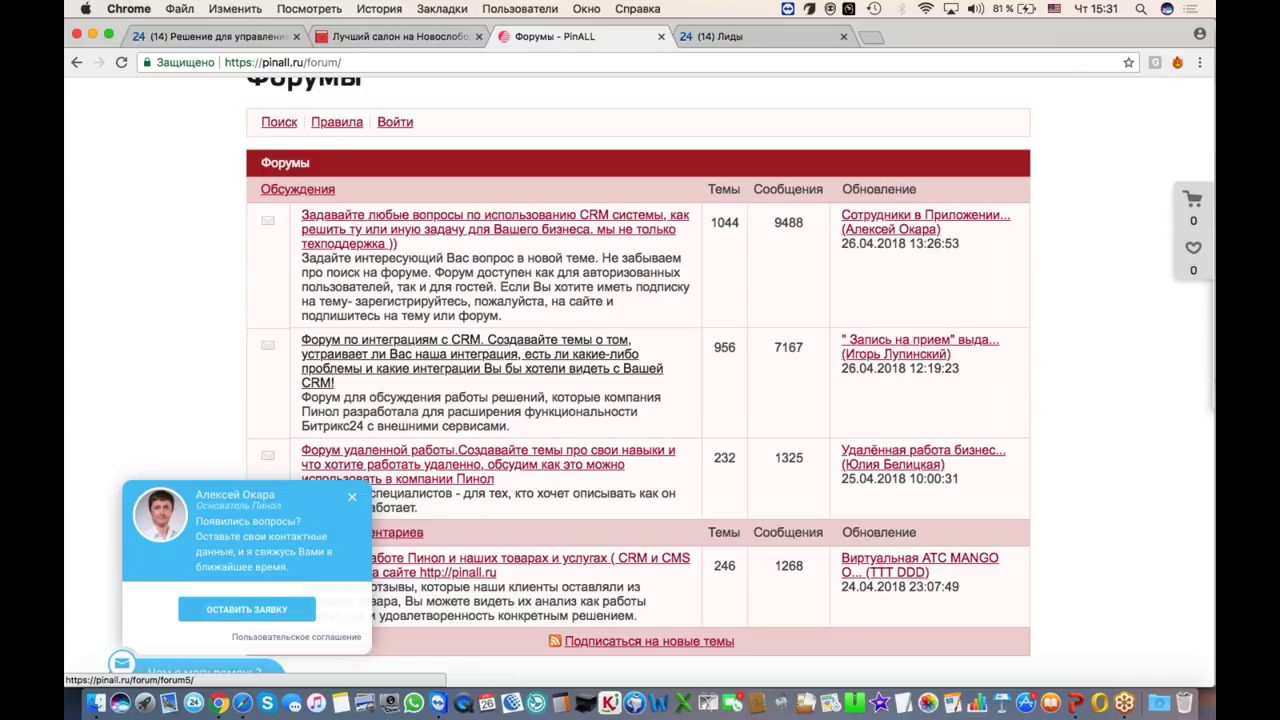
Step: Switch to the 'Лучший салон на Новослободской' booking form for the 23–29 April week
click(400, 36)
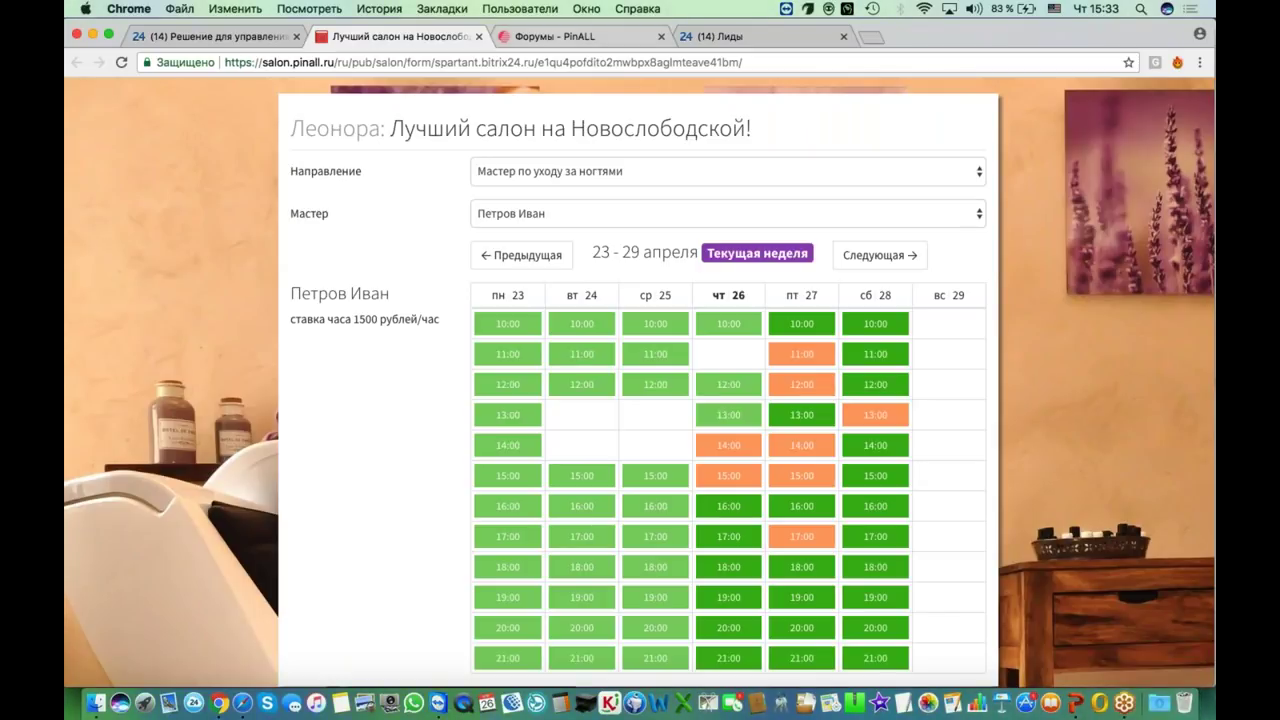
Step: Review the nail-care master's 23–29 April open slots, then move to the PinALL forums page
click(551, 37)
click(433, 36)
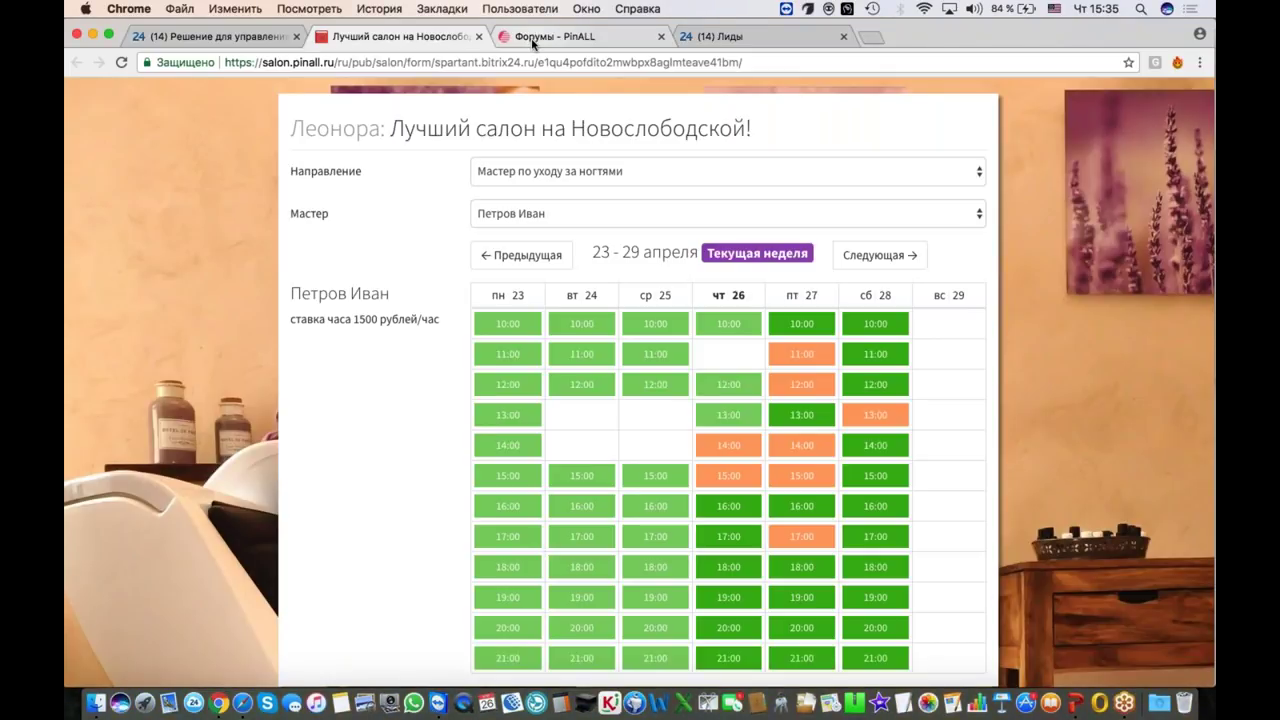
click(533, 36)
click(458, 57)
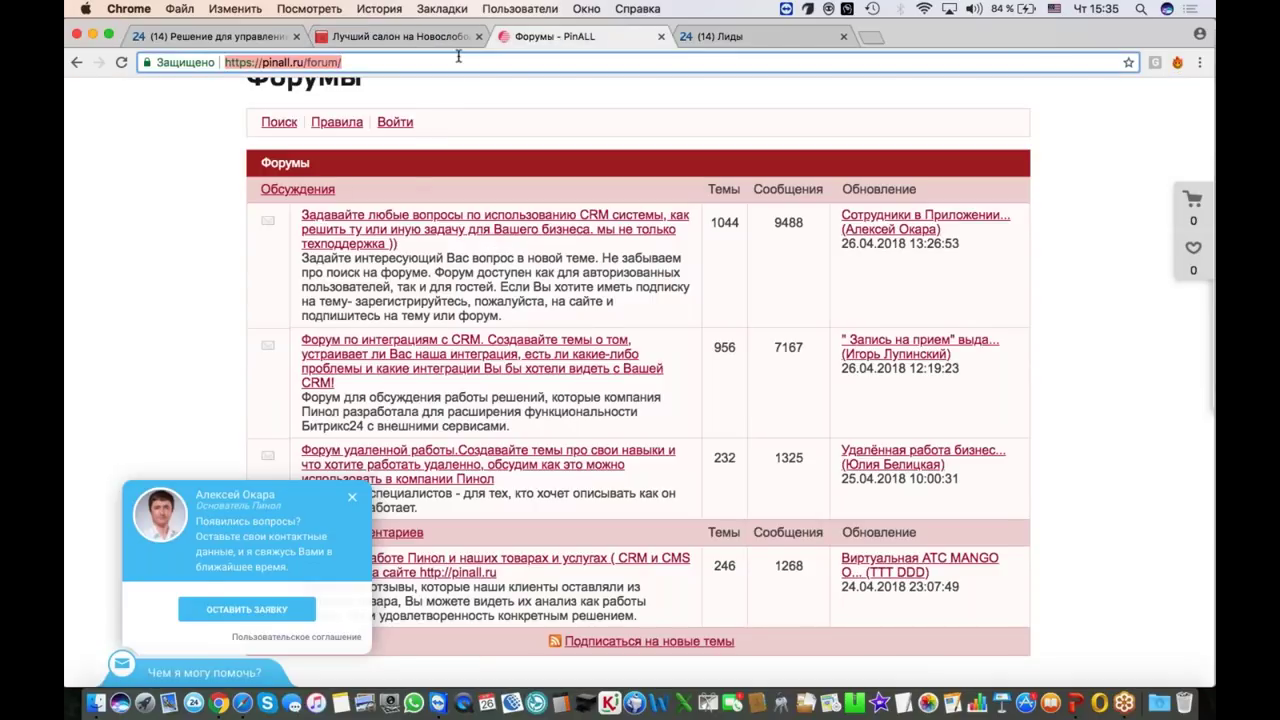
Step: Glance at the salon booking schedule again, then return to the 'Форумы - PinALL' list
click(408, 37)
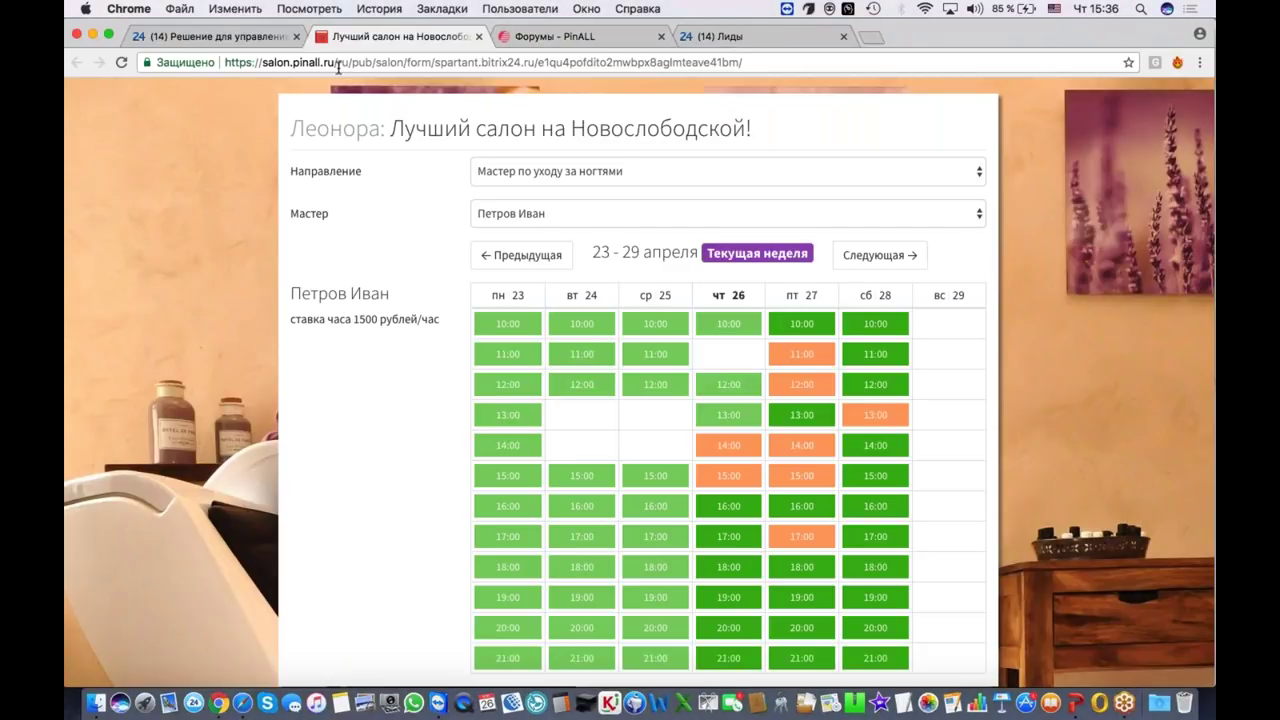
click(533, 38)
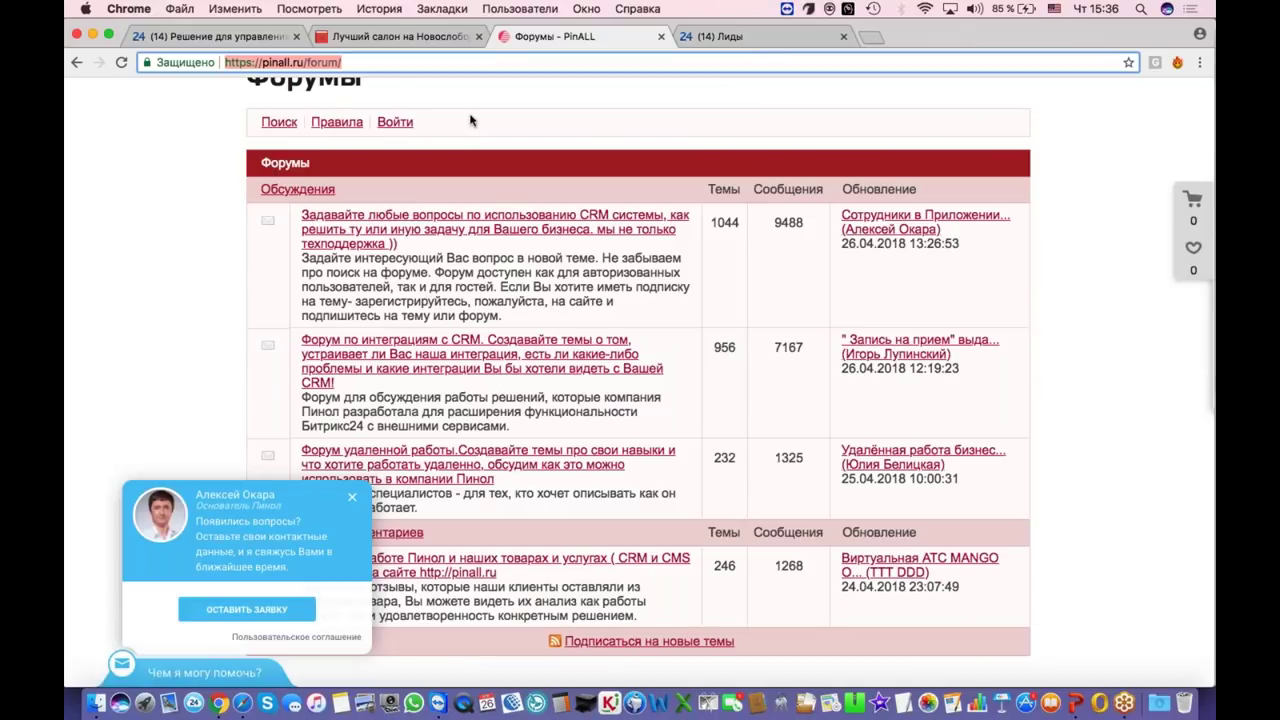
Step: Open the beauty-salon booking program page and its Bitrix24 catalogue listing for Russia and CIS
scroll(640, 380, up, 3)
click(523, 92)
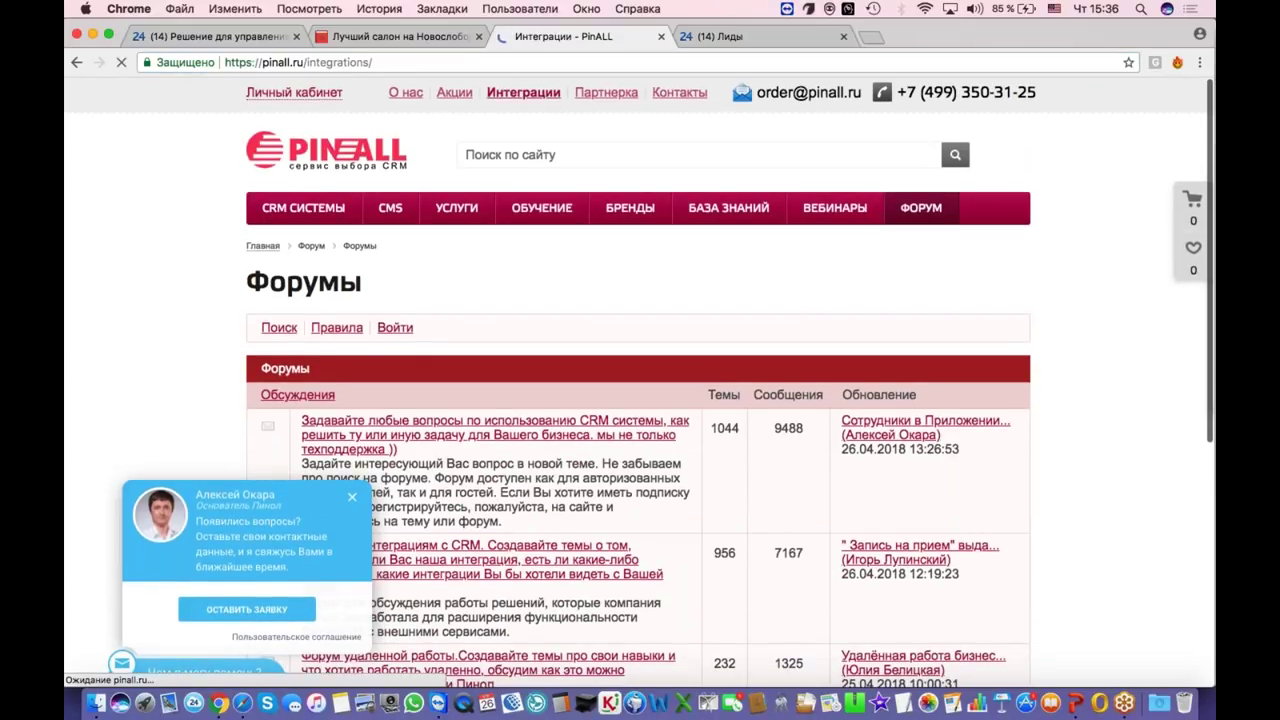
click(473, 380)
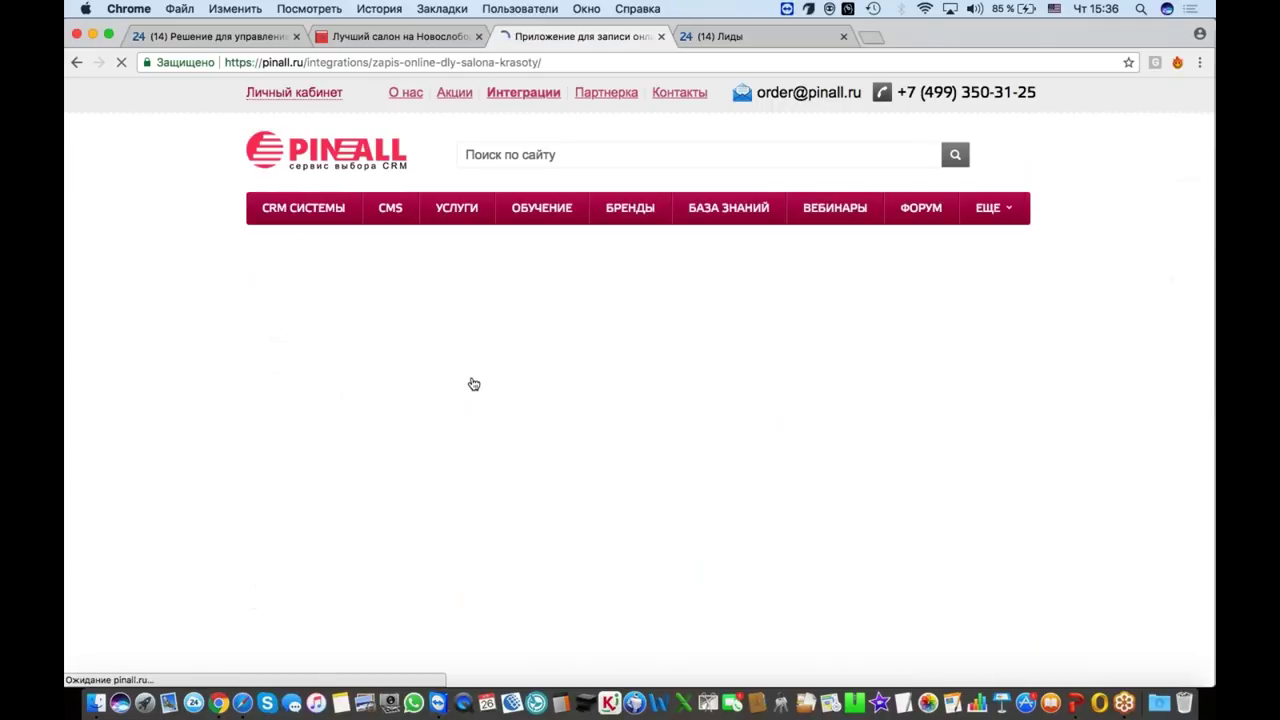
scroll(474, 384, down, 5)
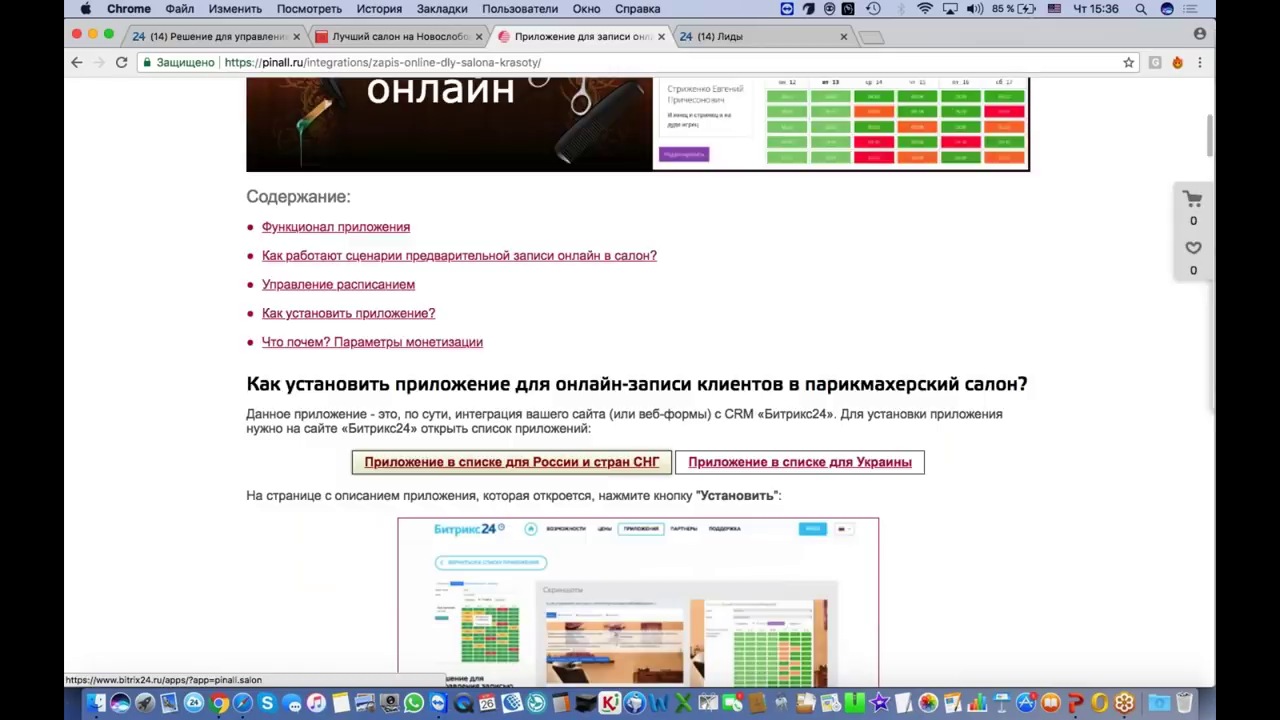
click(508, 462)
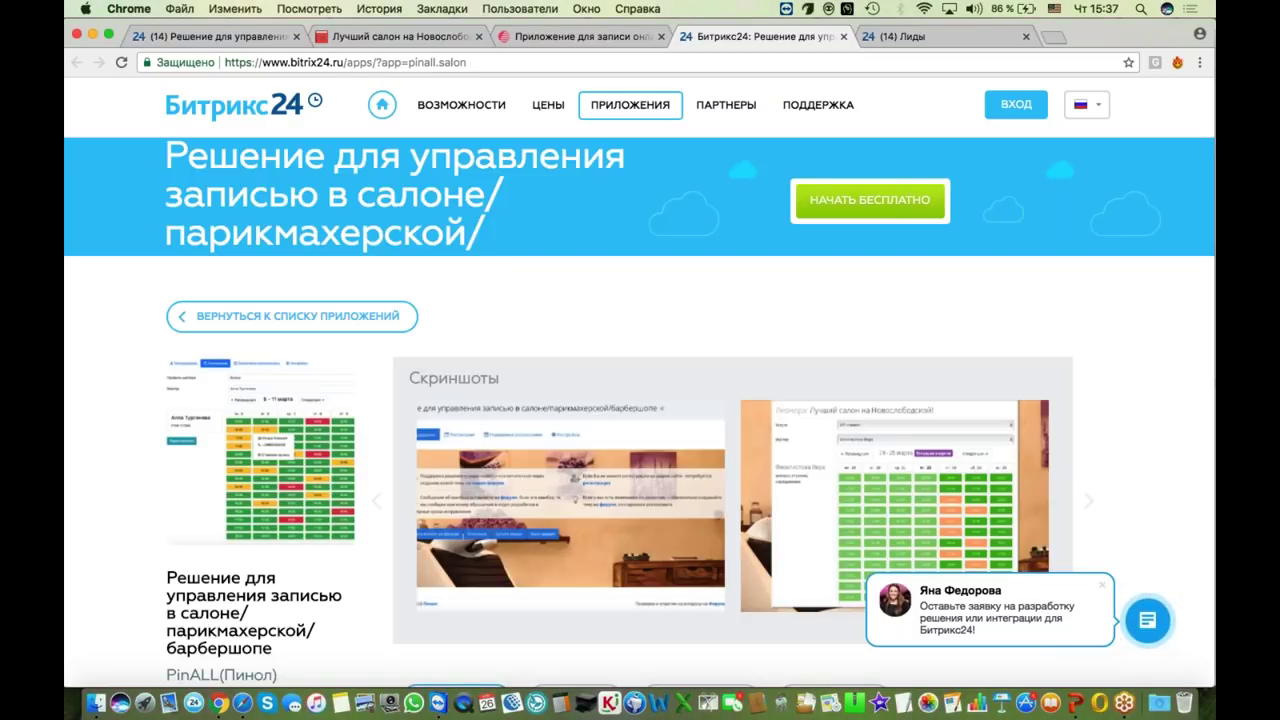
click(580, 36)
scroll(640, 400, up, 10)
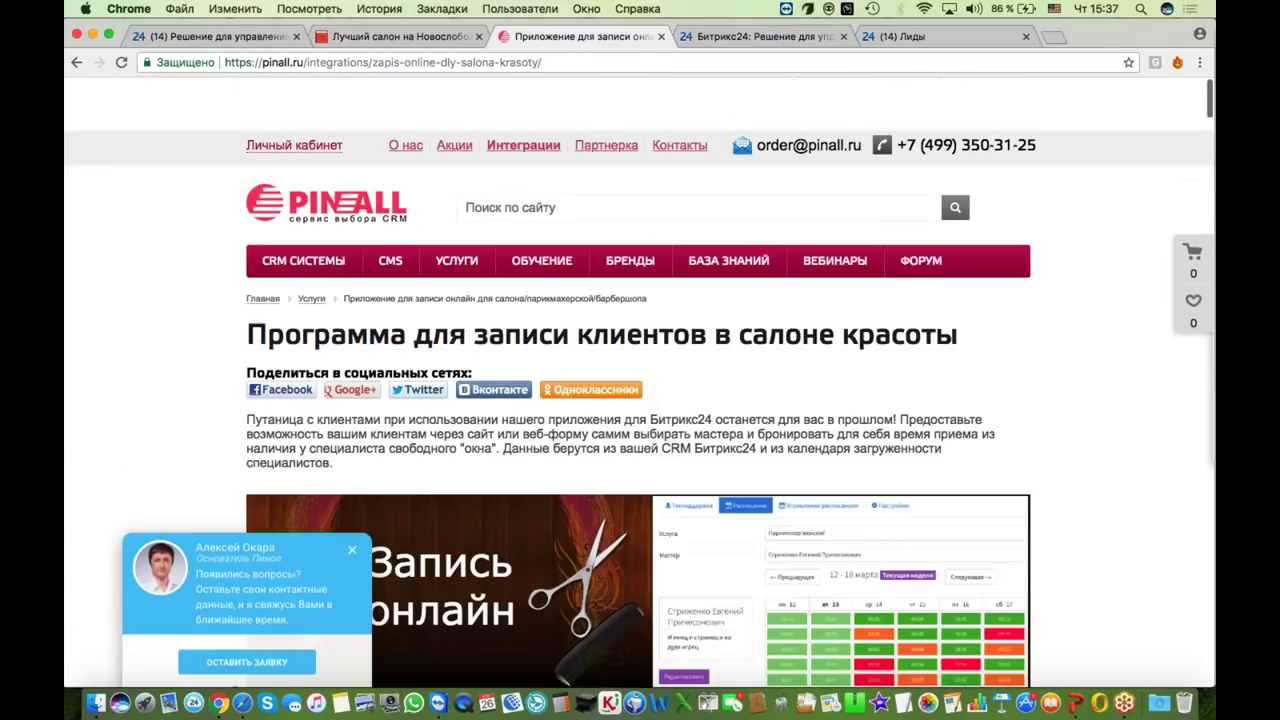
scroll(925, 218, down, 1)
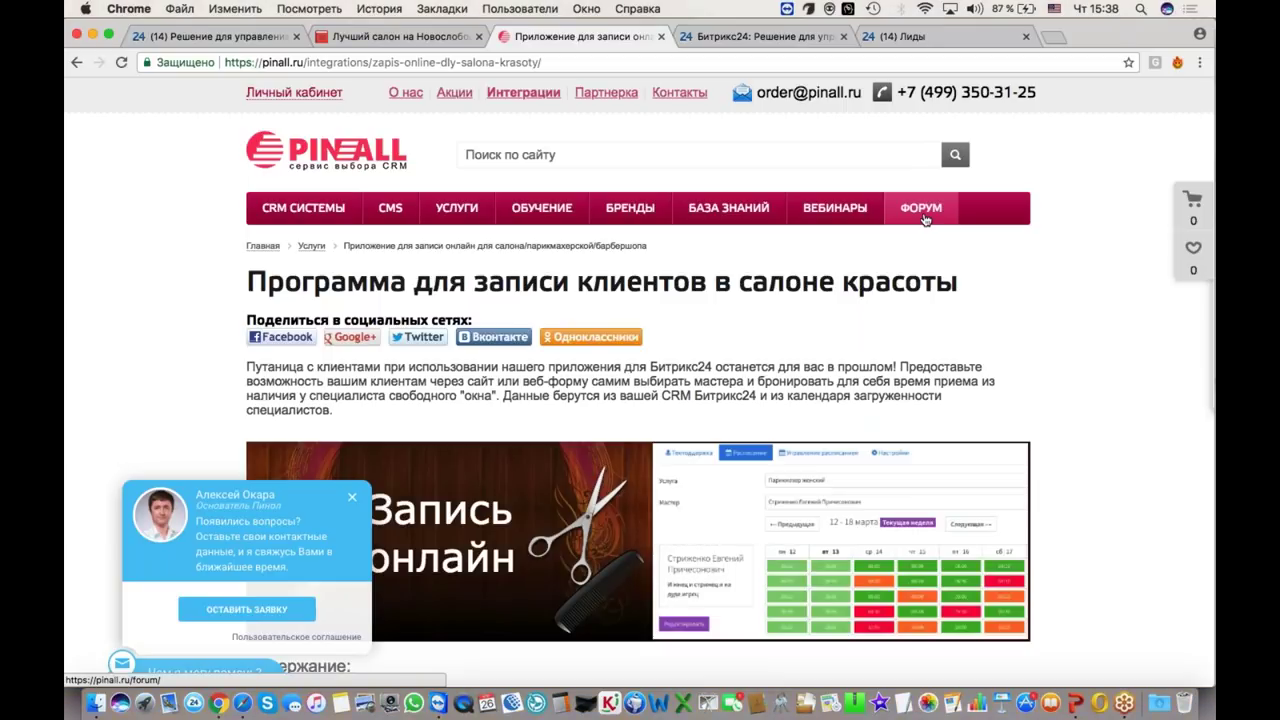
Step: Pass through the booking form tab back to the Bitrix24 app's Расписание view
click(445, 38)
click(250, 45)
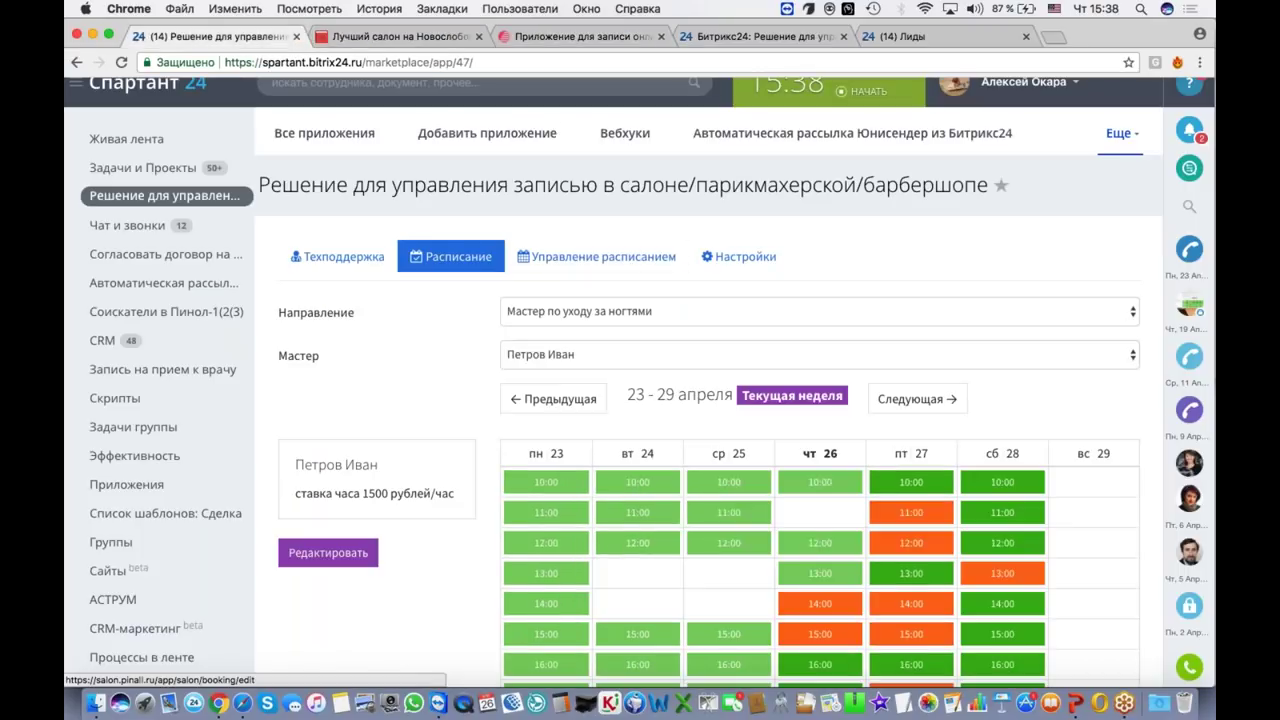
Step: Confirm the schedule's master in the Мастер list, then return to the salon program page
click(515, 355)
click(447, 354)
scroll(447, 354, down, 5)
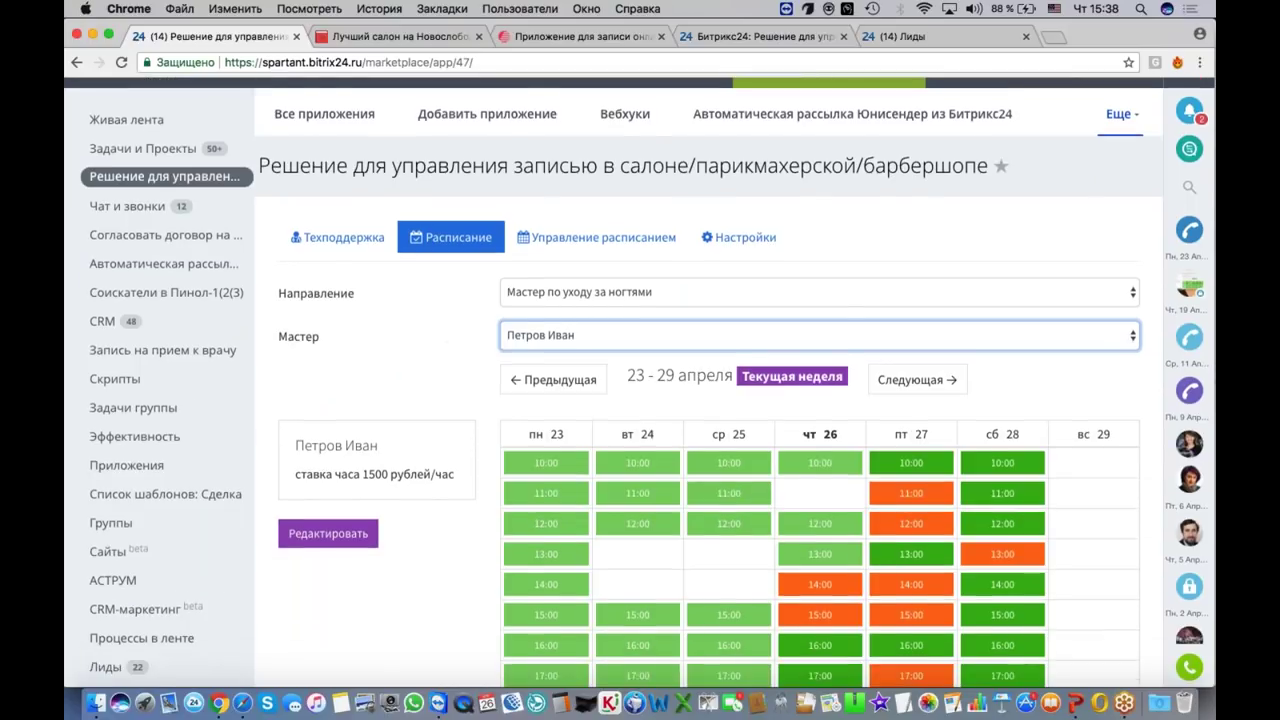
scroll(507, 419, up, 4)
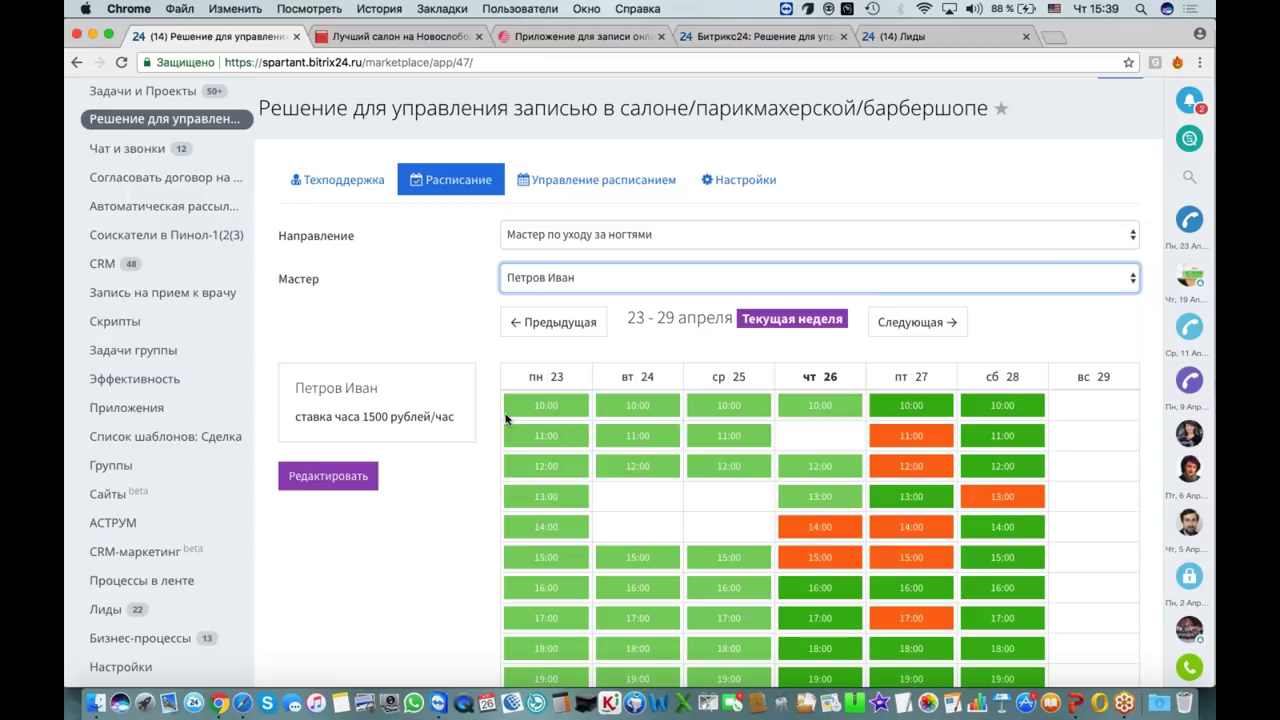
click(600, 37)
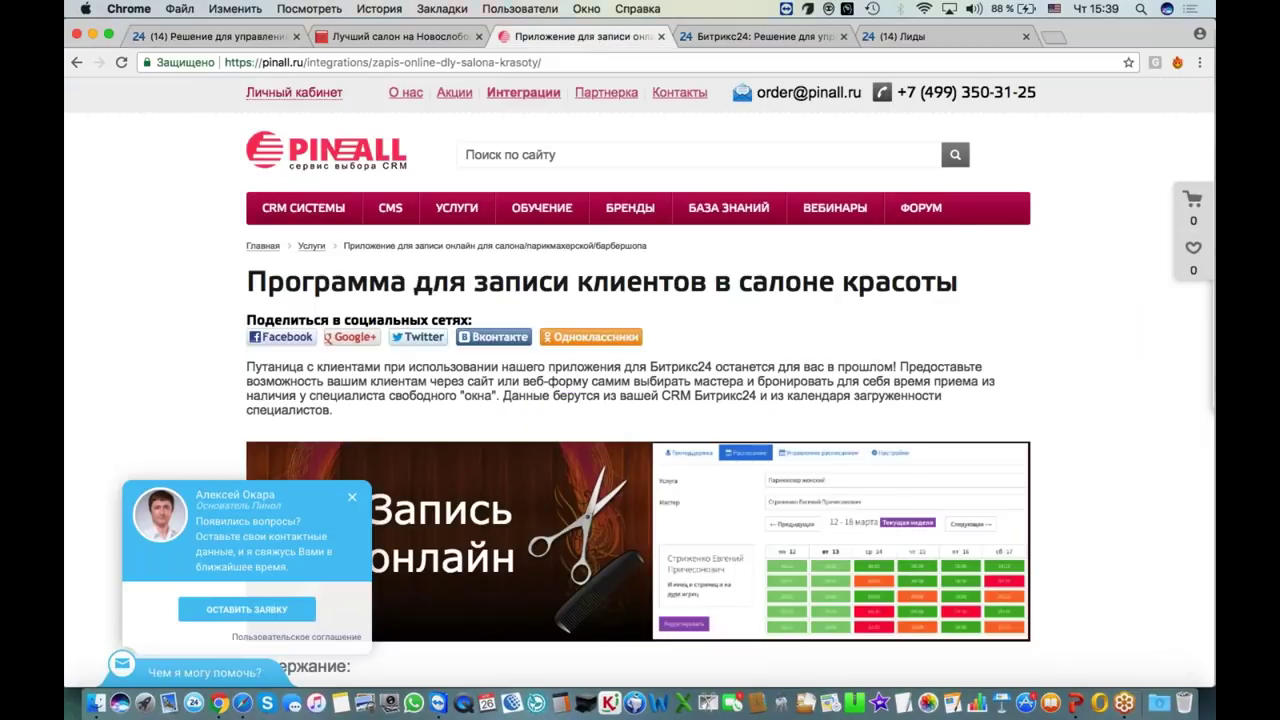
Step: Browse the PinALL forums list, then return to the 'Лучший салон на Новослободской' booking form
click(921, 207)
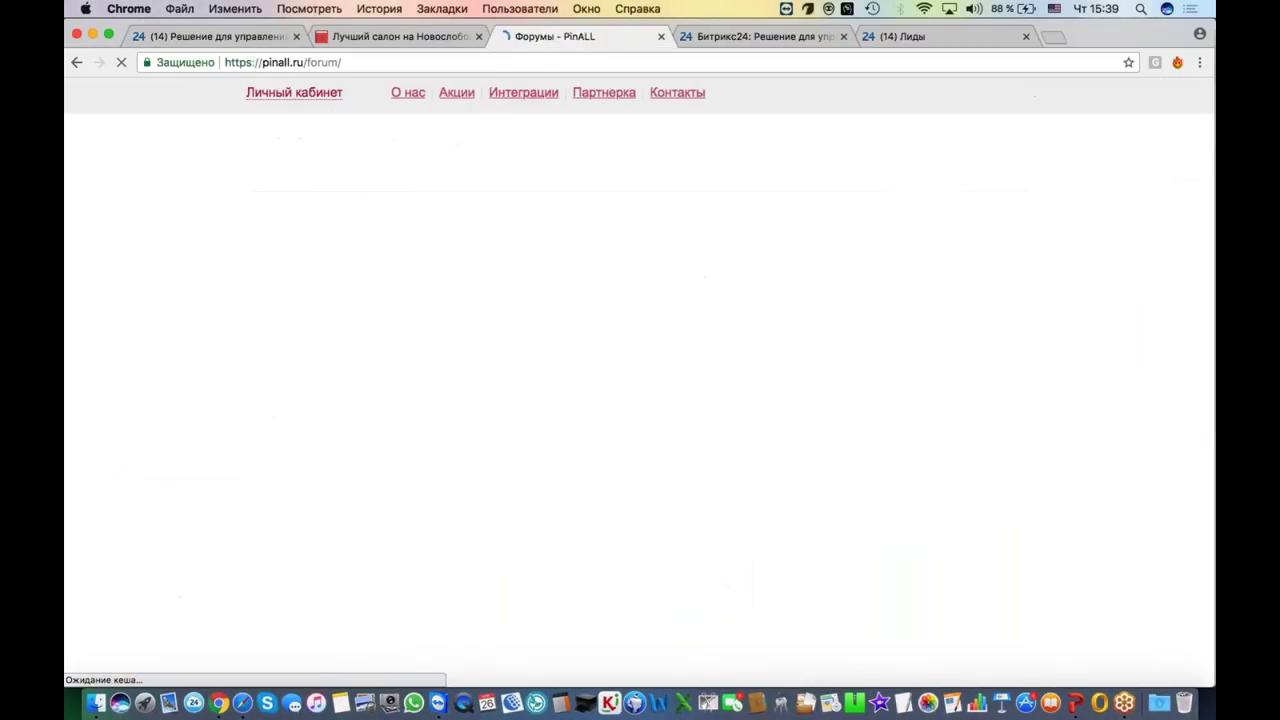
scroll(684, 273, down, 3)
scroll(640, 380, up, 2)
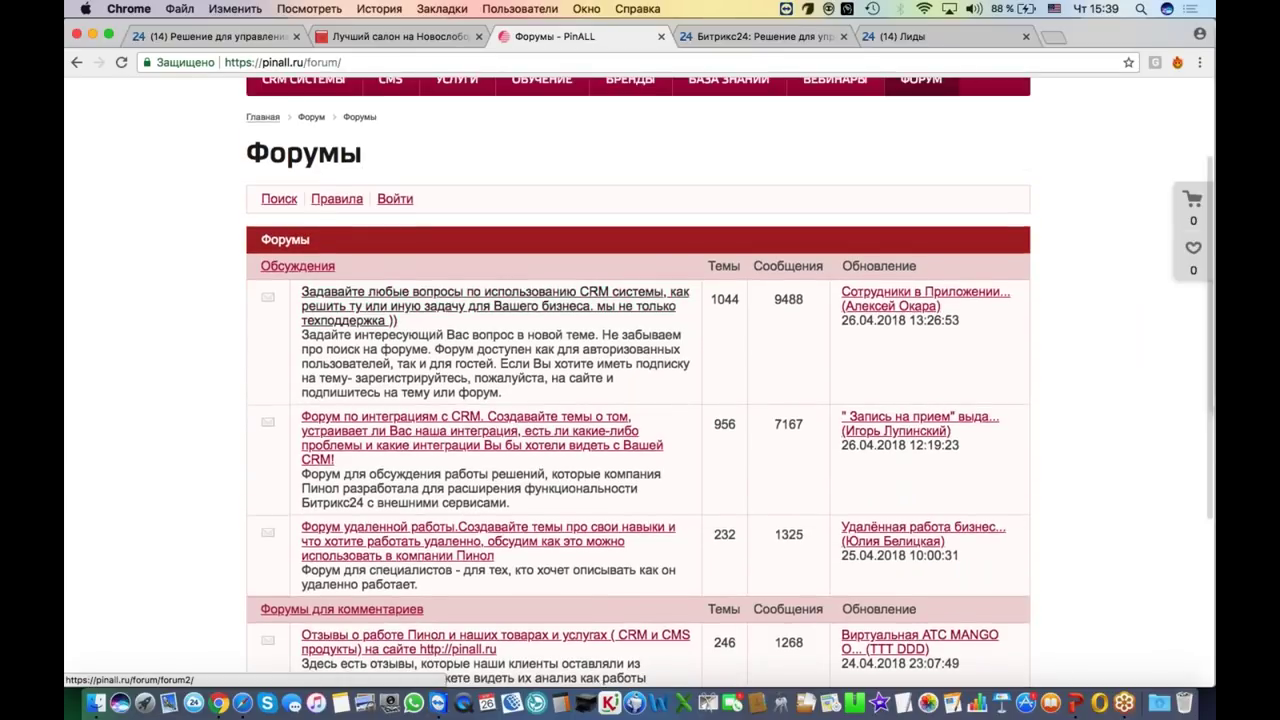
scroll(640, 380, down, 2)
scroll(469, 389, down, 1)
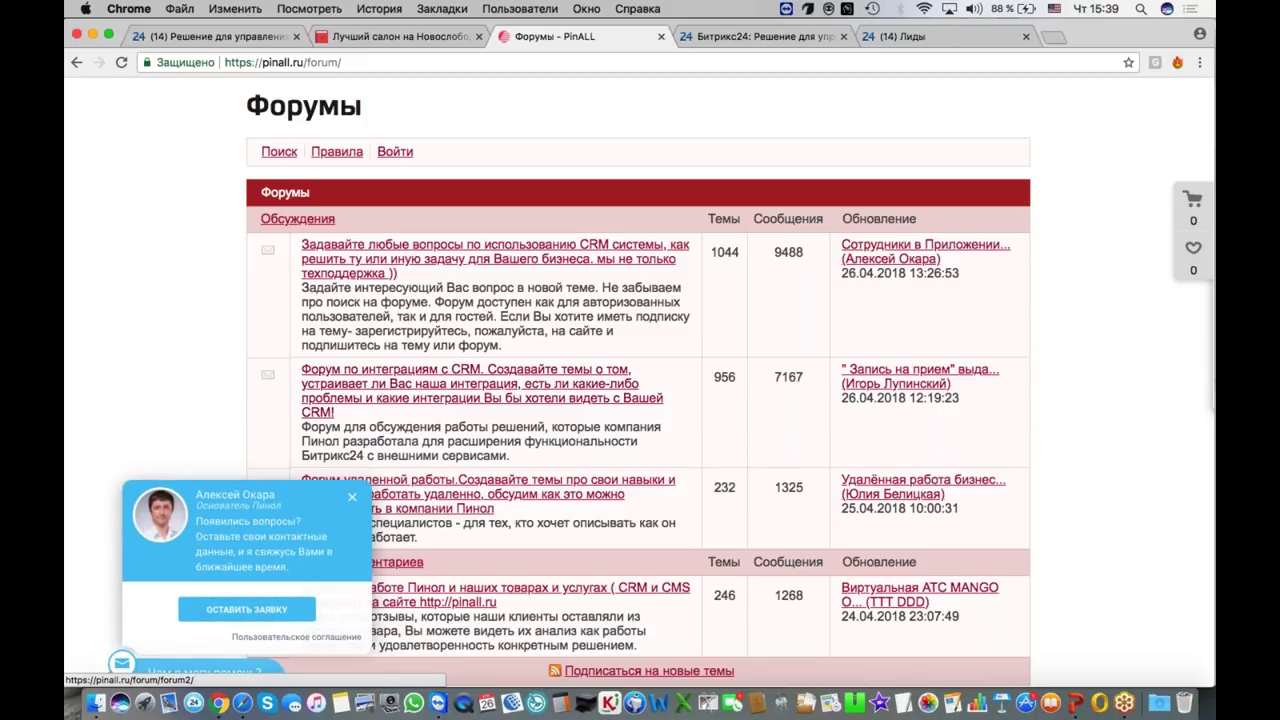
click(397, 38)
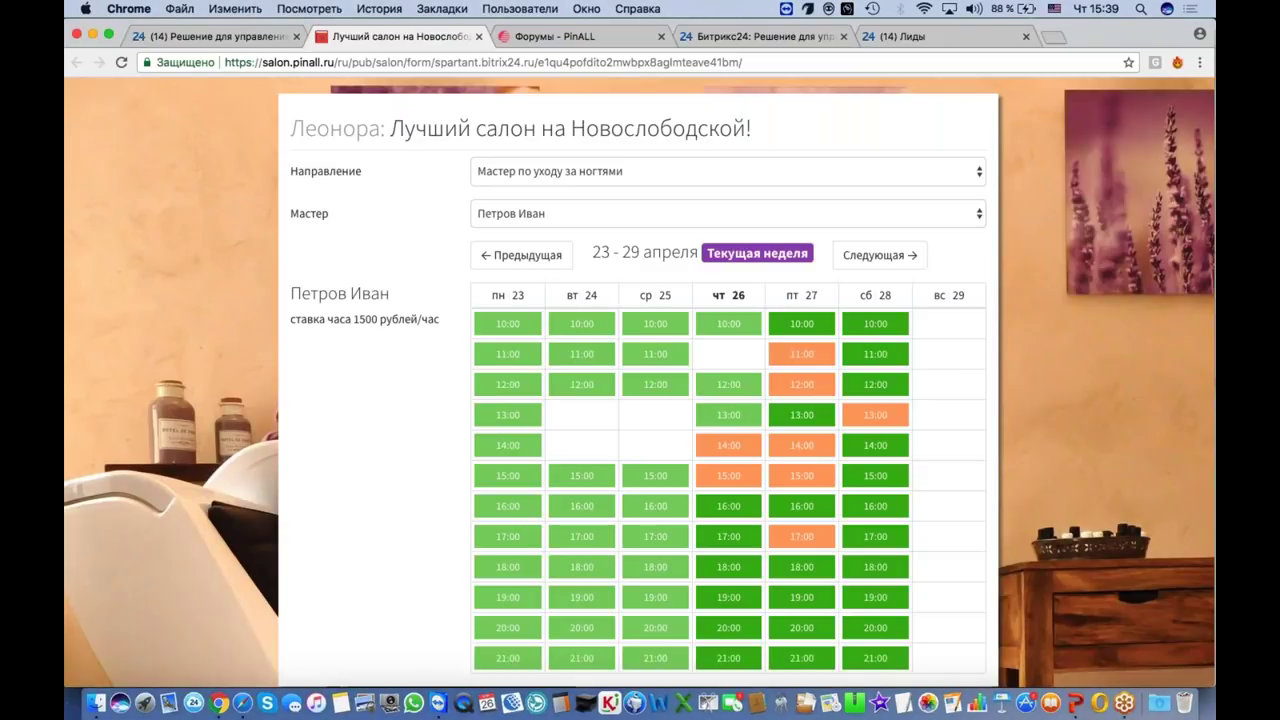
click(724, 40)
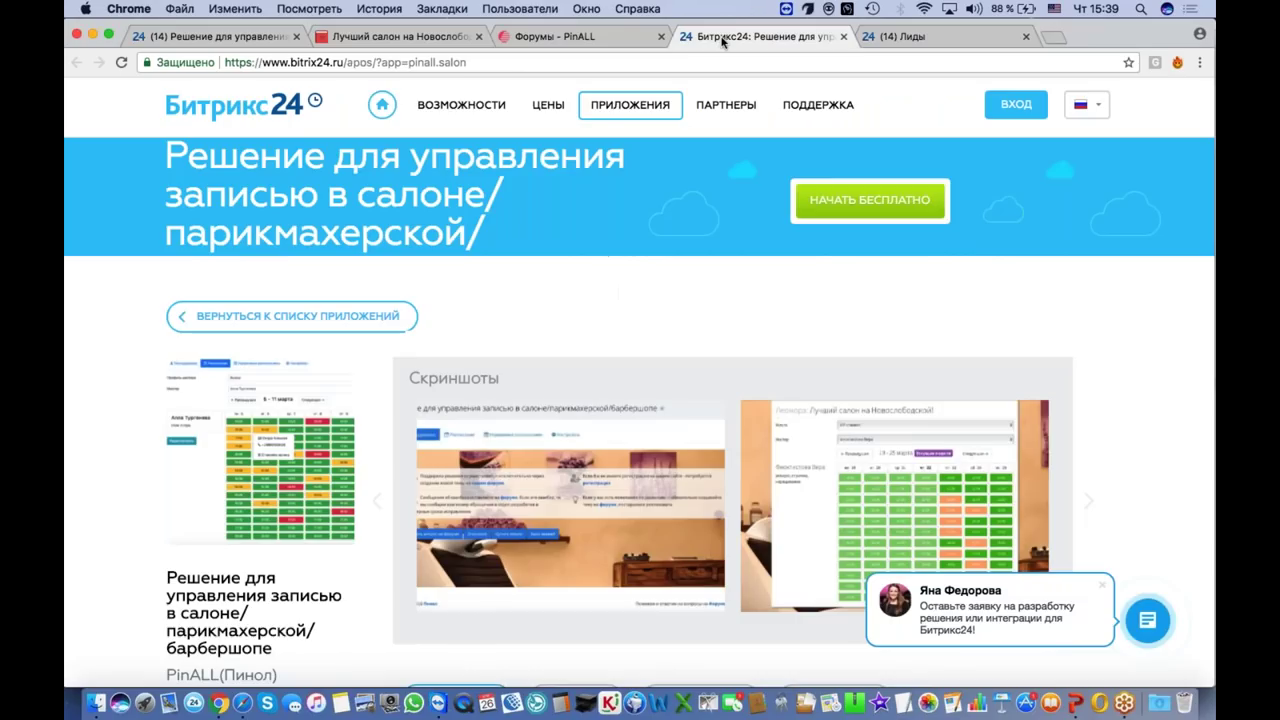
scroll(632, 128, down, 10)
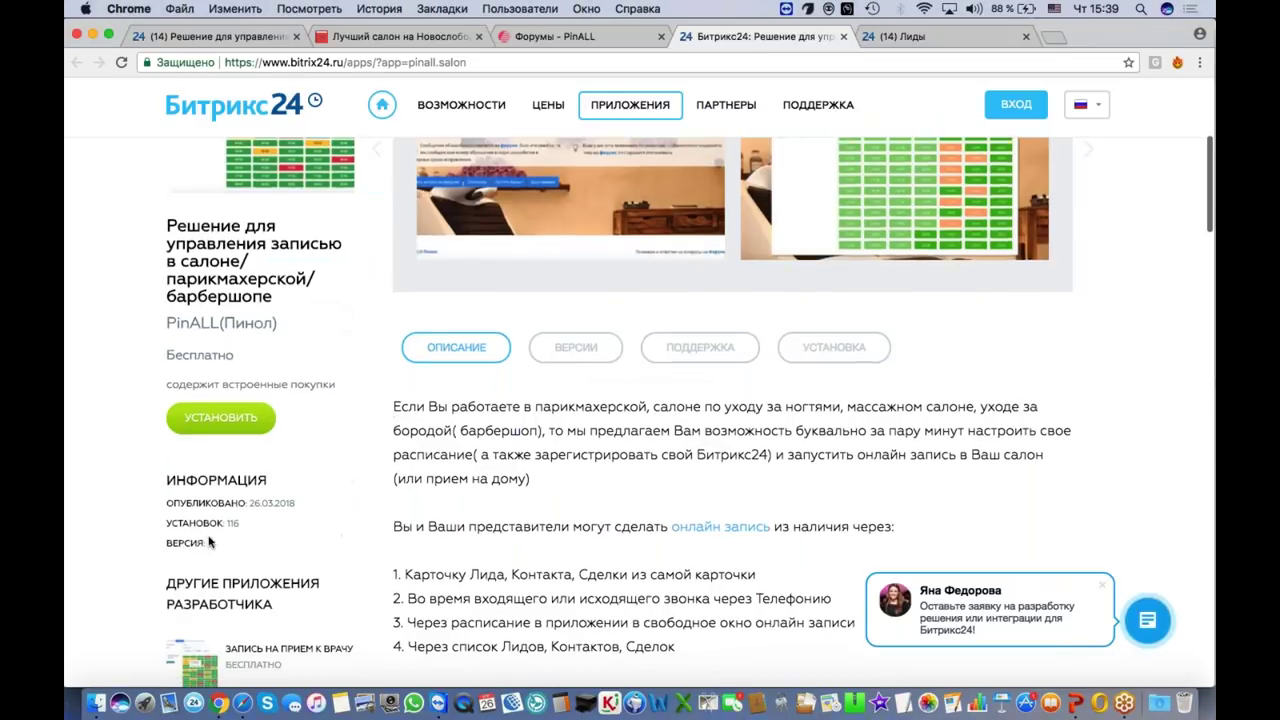
click(203, 571)
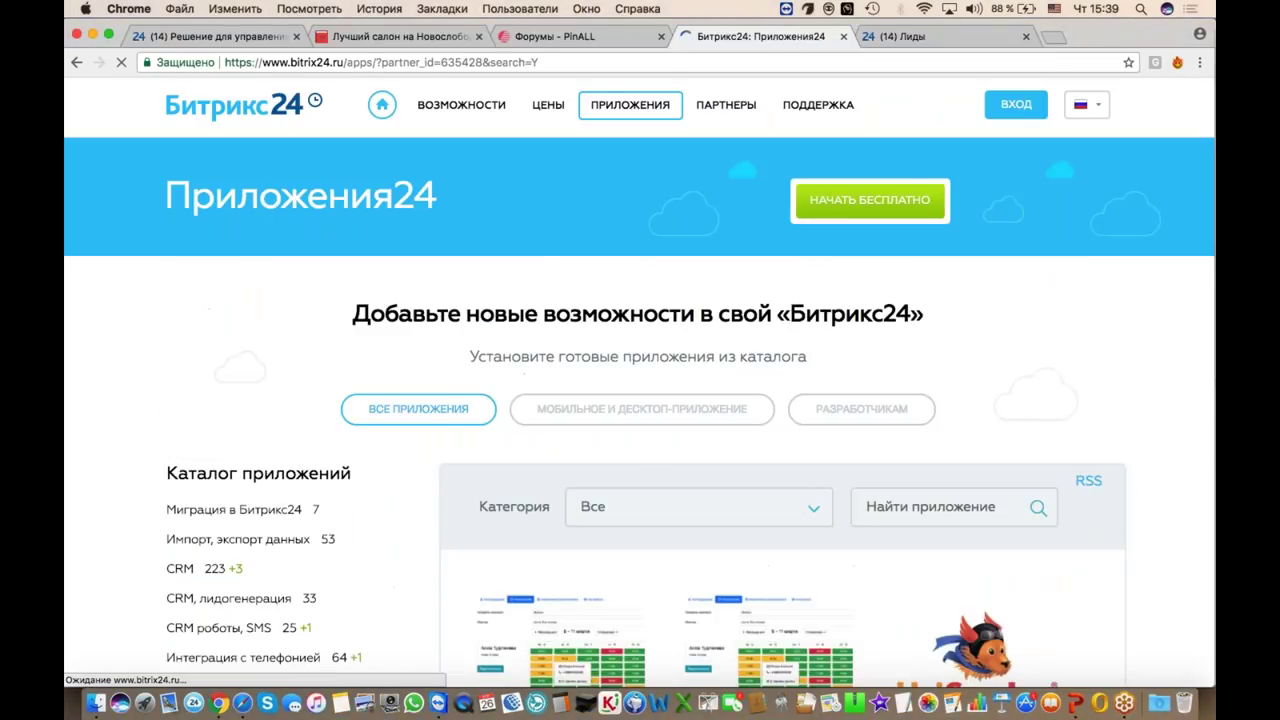
scroll(510, 507, down, 3)
scroll(510, 507, down, 2)
scroll(600, 480, down, 2)
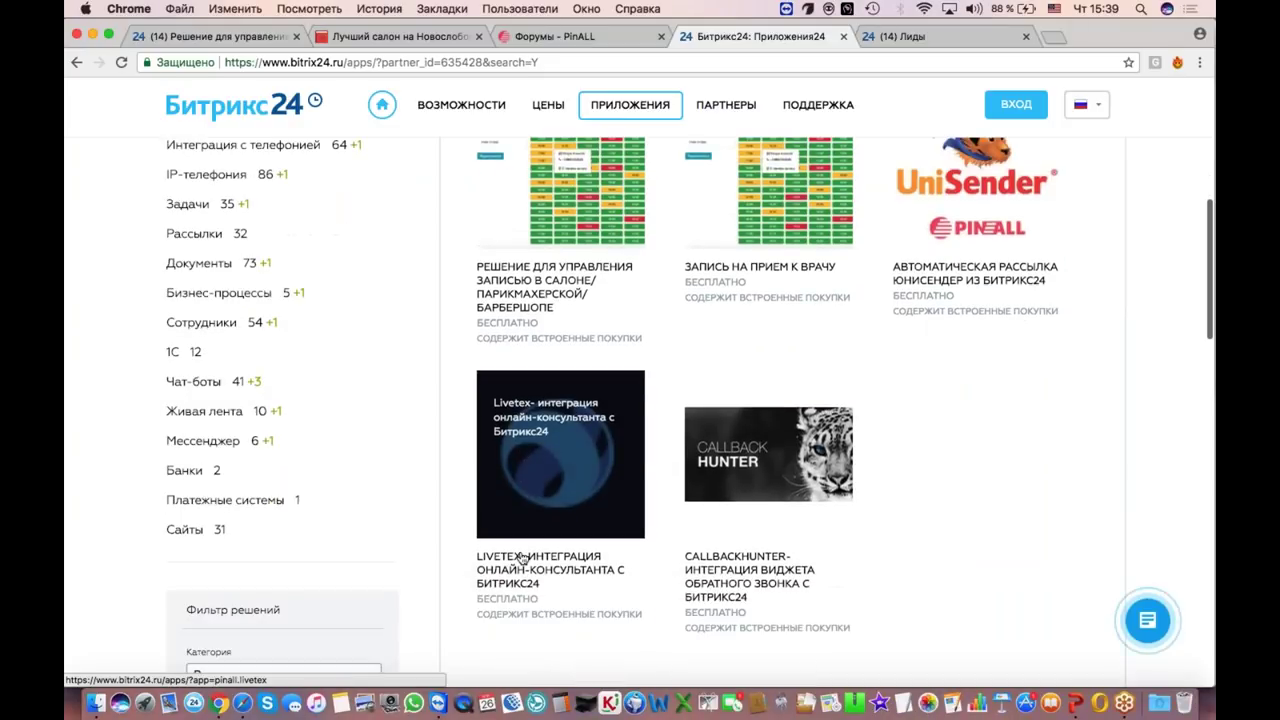
scroll(681, 411, up, 5)
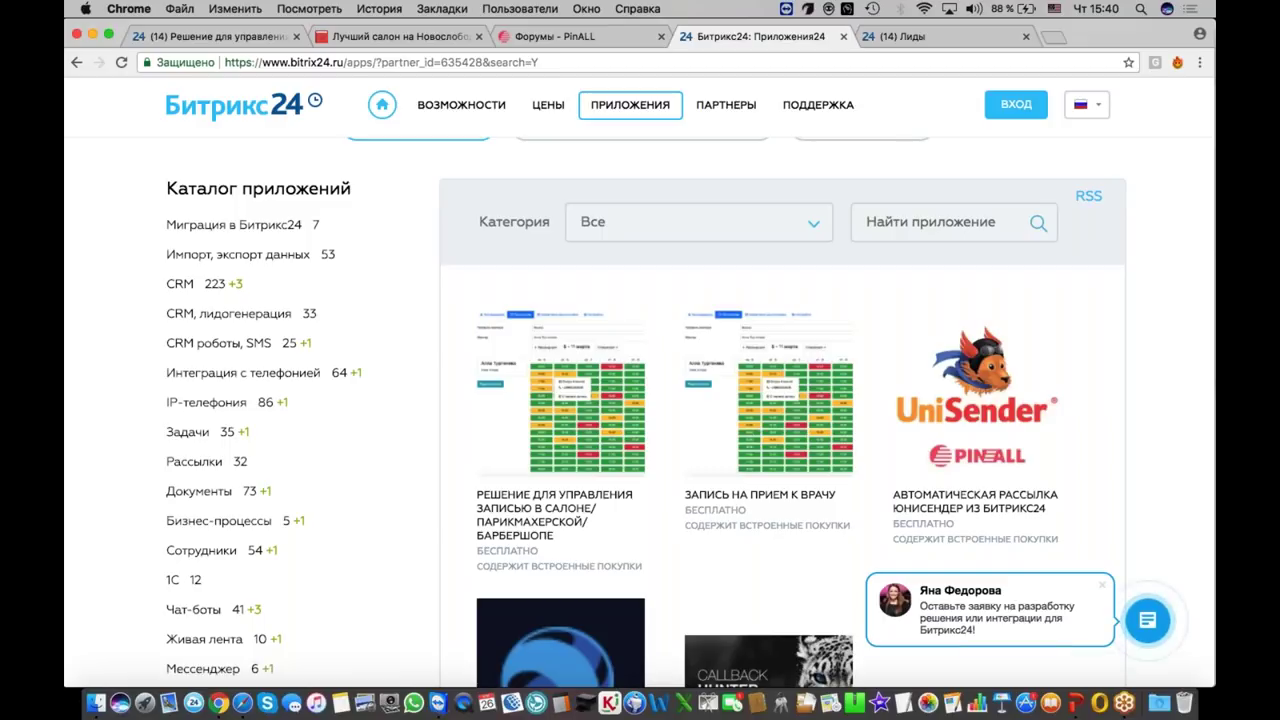
click(400, 36)
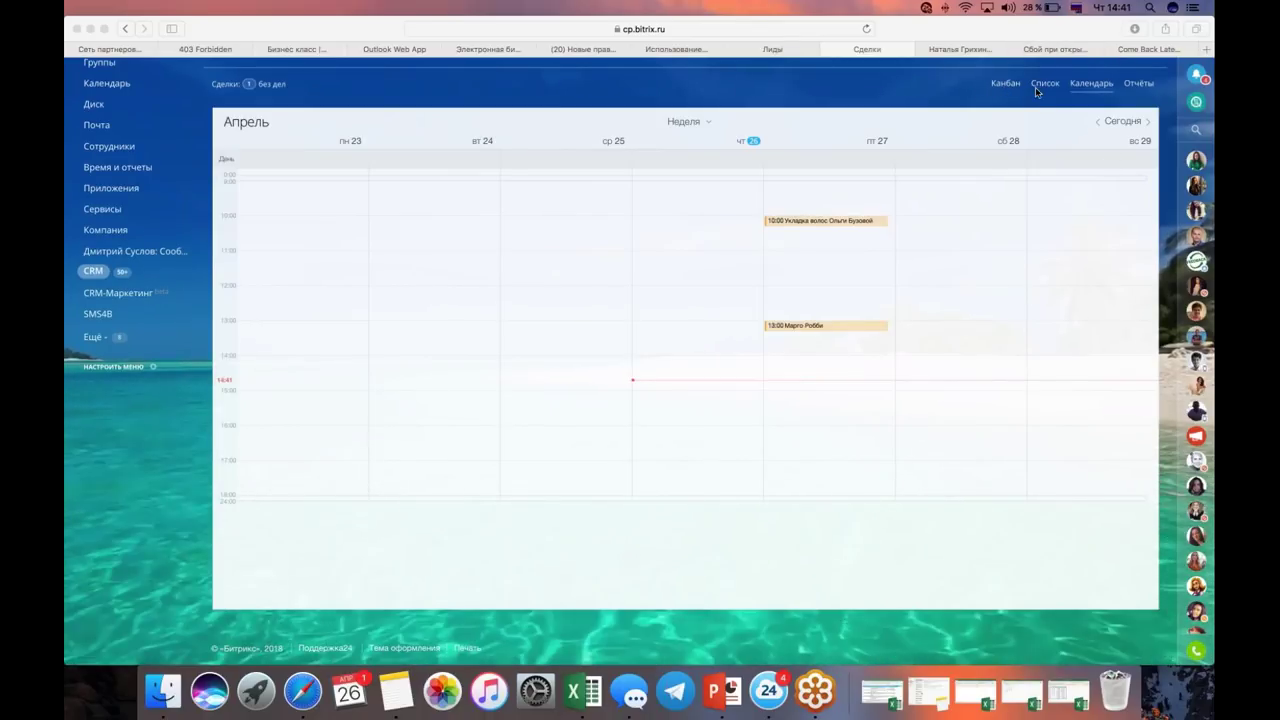
Step: Scroll the 23–29 April week grid with its two Friday 27 April bookings into full view
scroll(931, 93, up, 3)
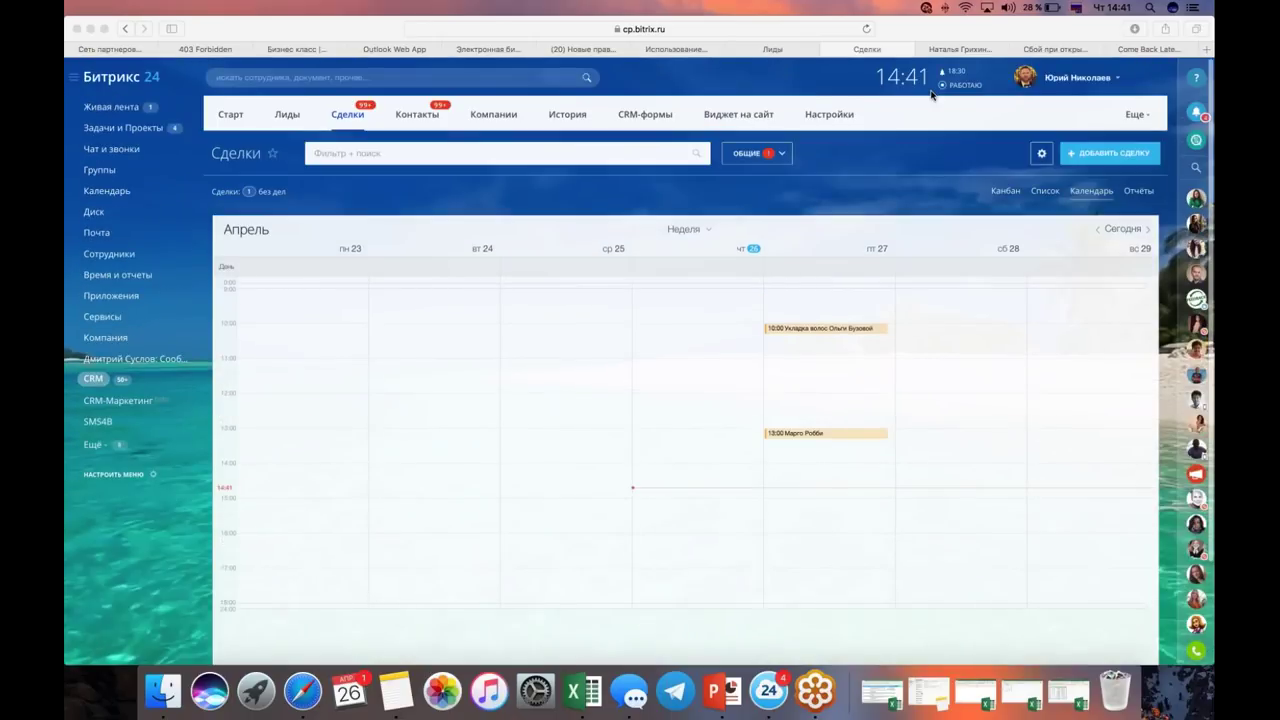
scroll(931, 93, down, 3)
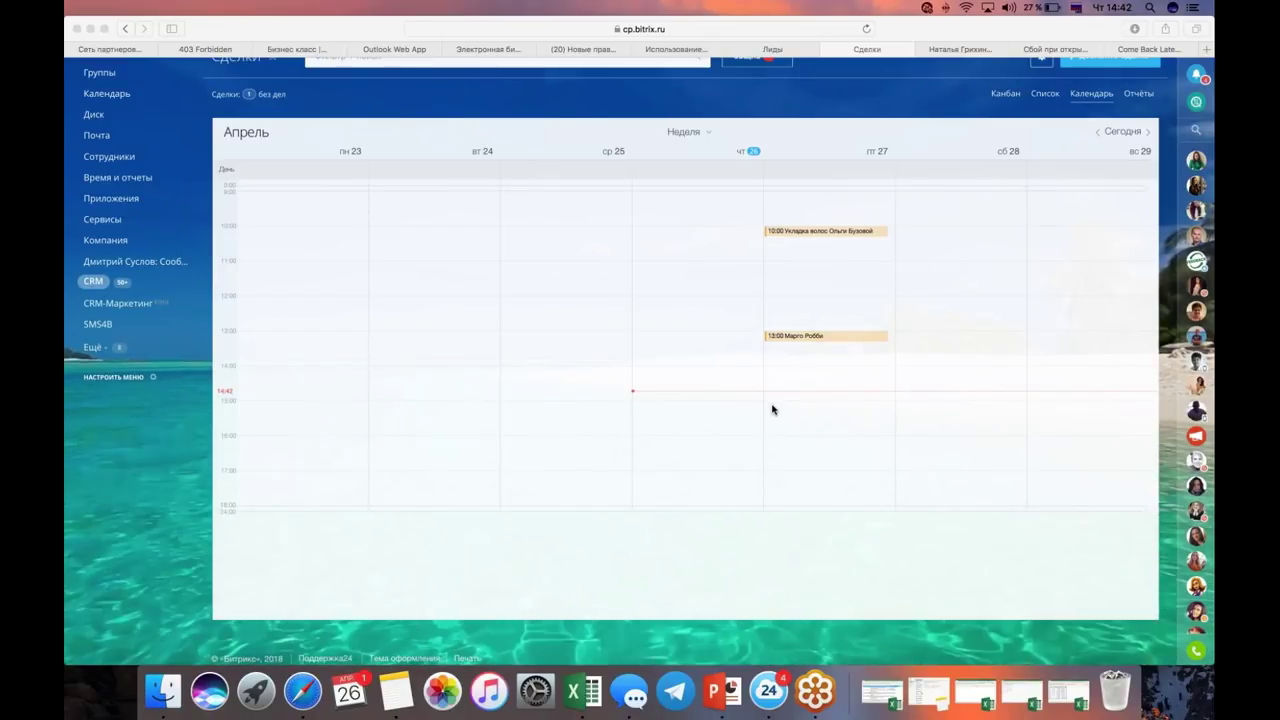
click(772, 409)
Step: Book a 90-minute Маникюр on Friday 27 April at 15:00 with the first master in the 15–16 slot
click(772, 409)
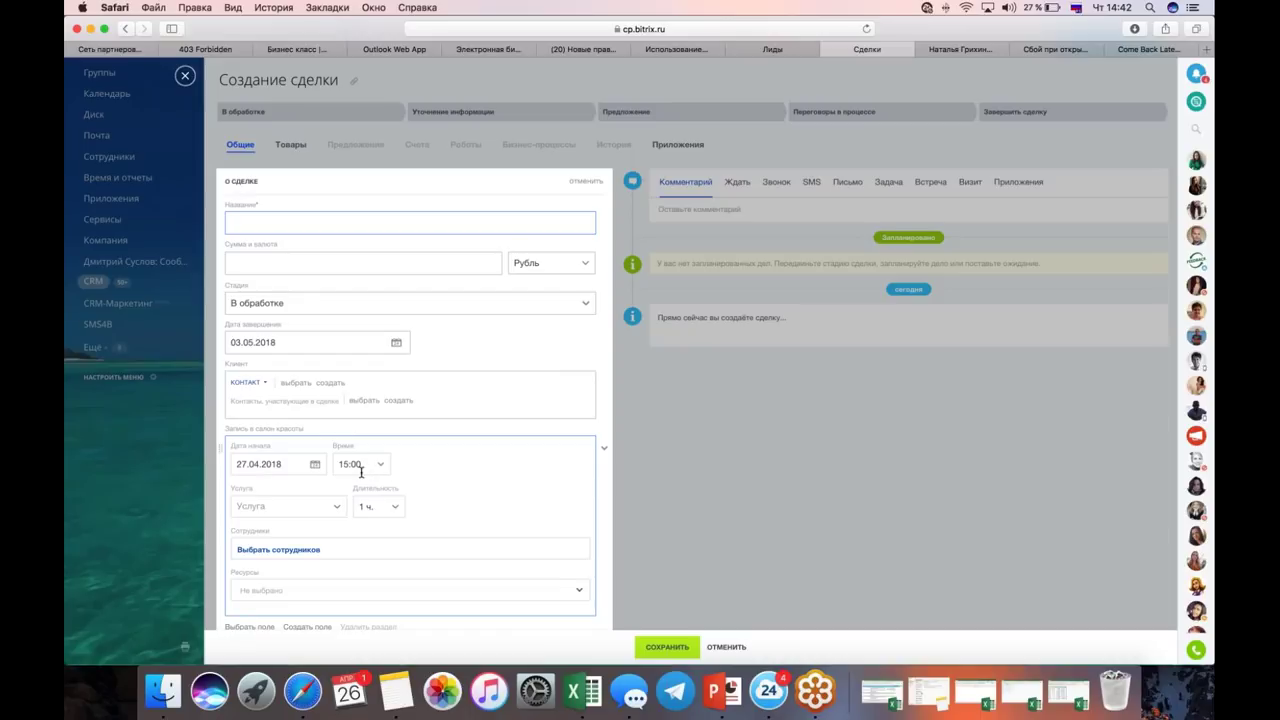
click(316, 514)
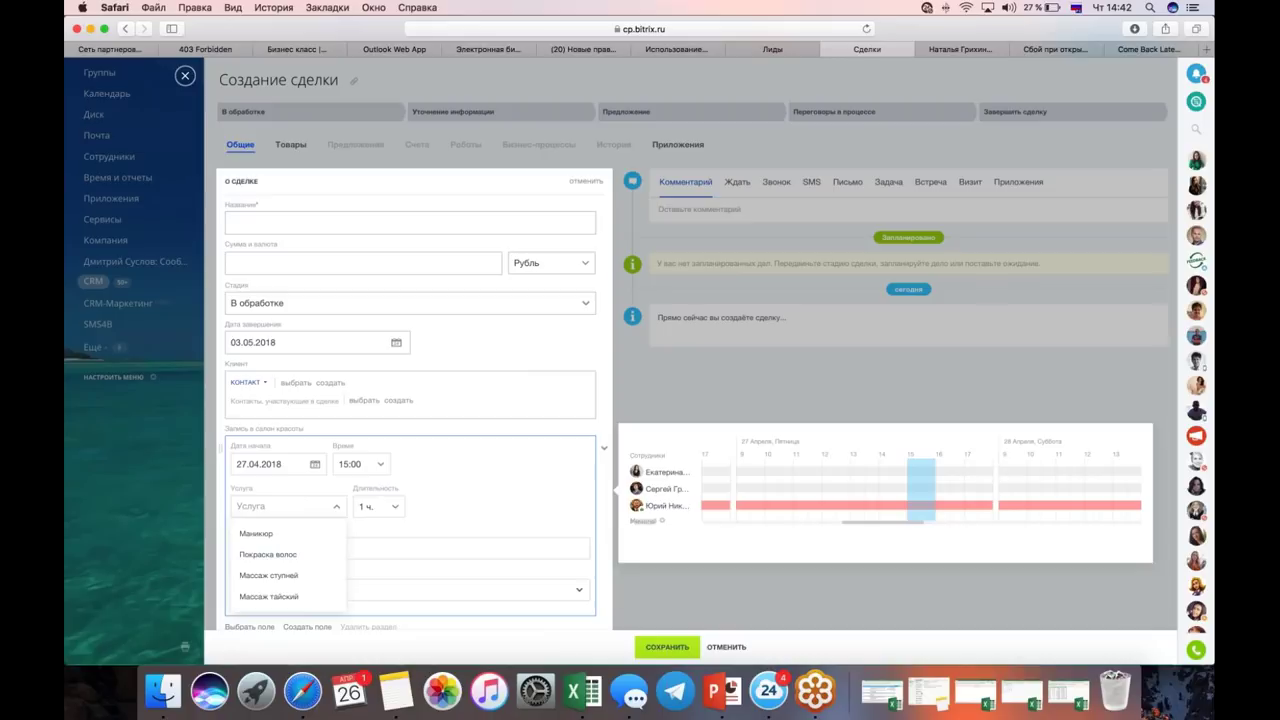
click(256, 533)
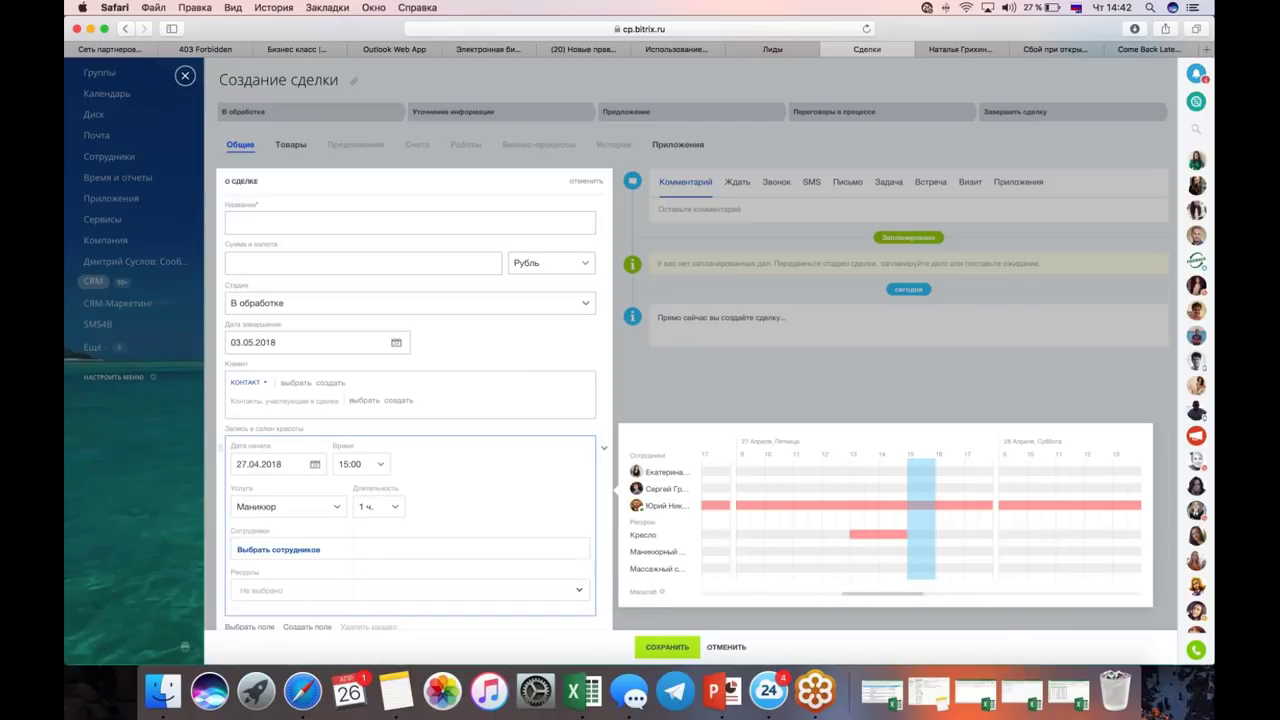
click(395, 507)
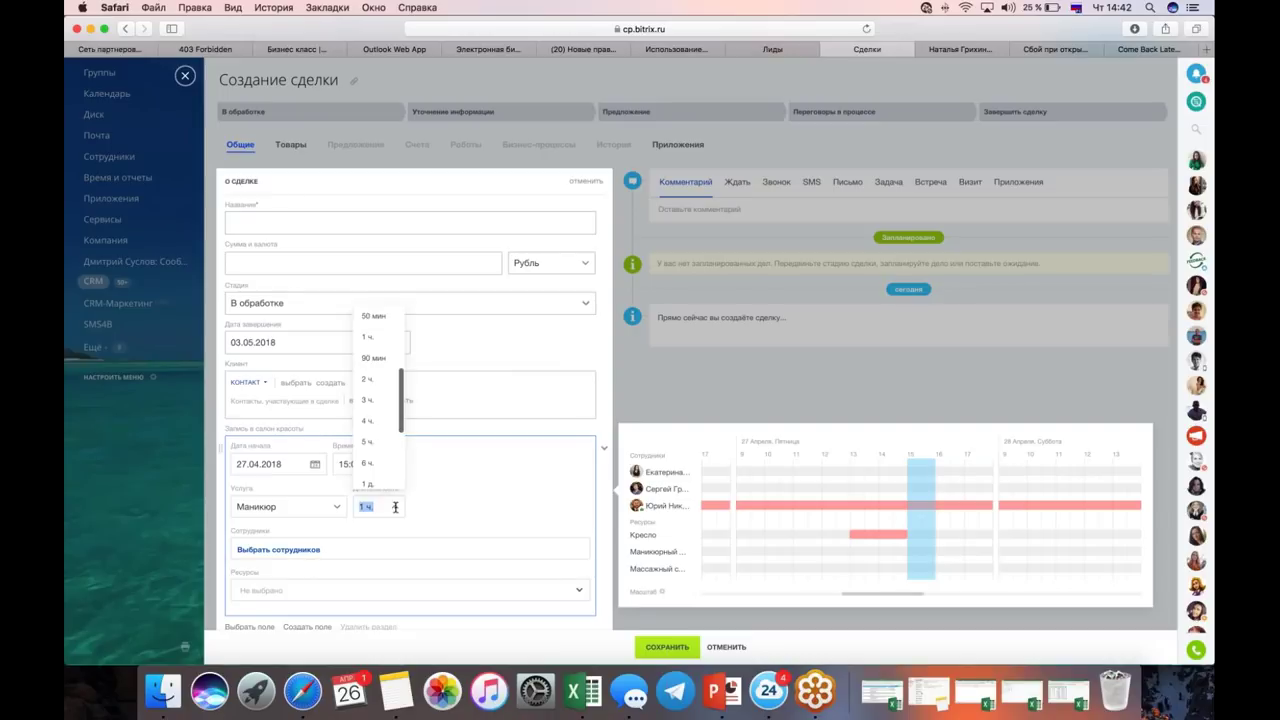
click(379, 360)
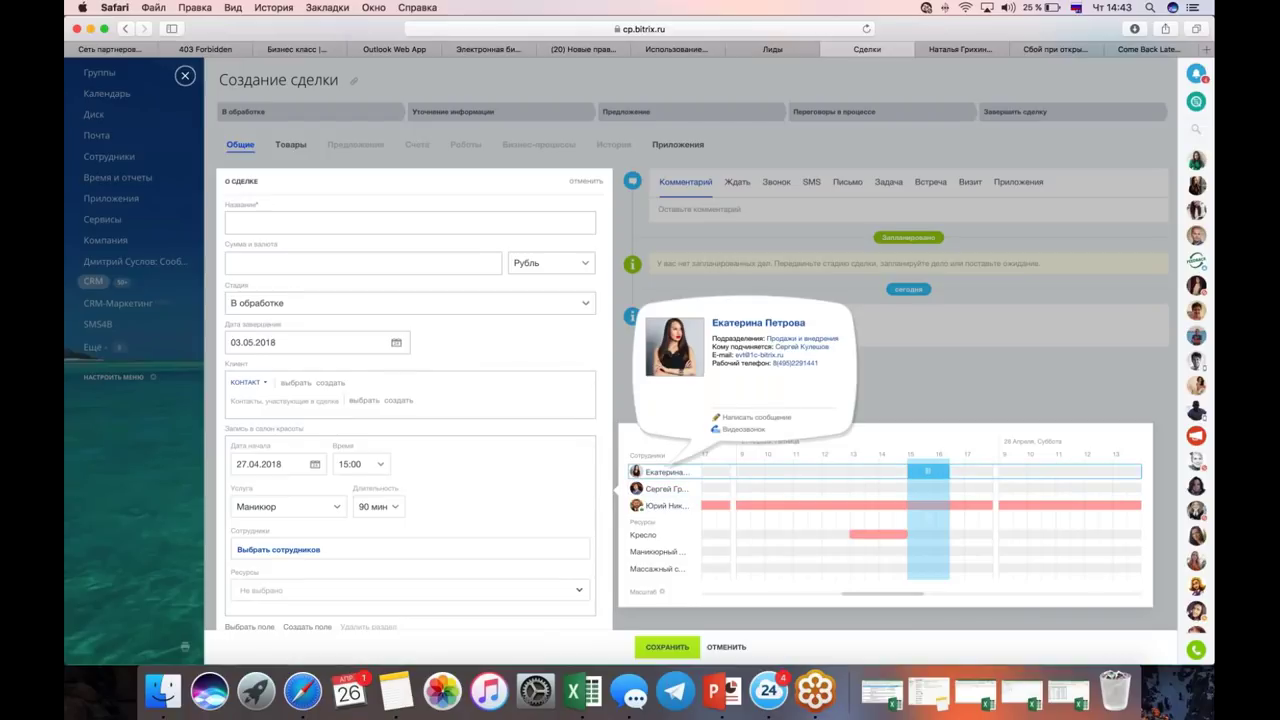
mouse_move(653, 490)
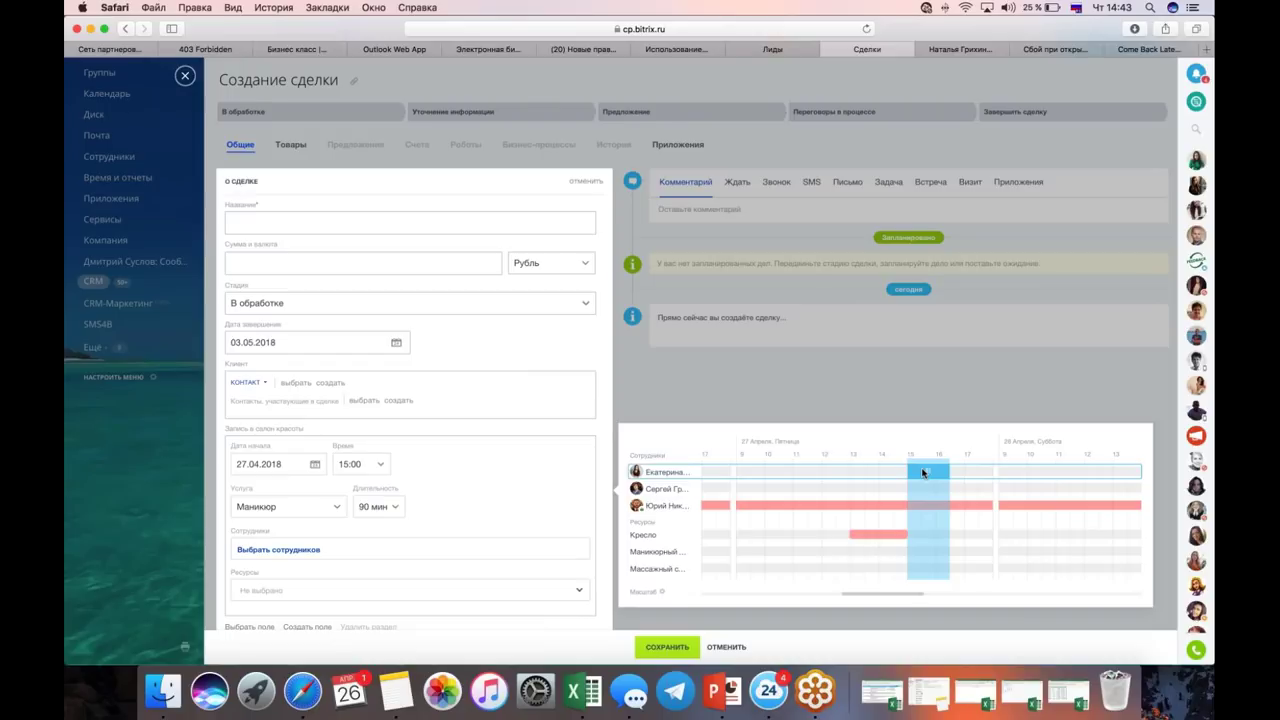
click(923, 472)
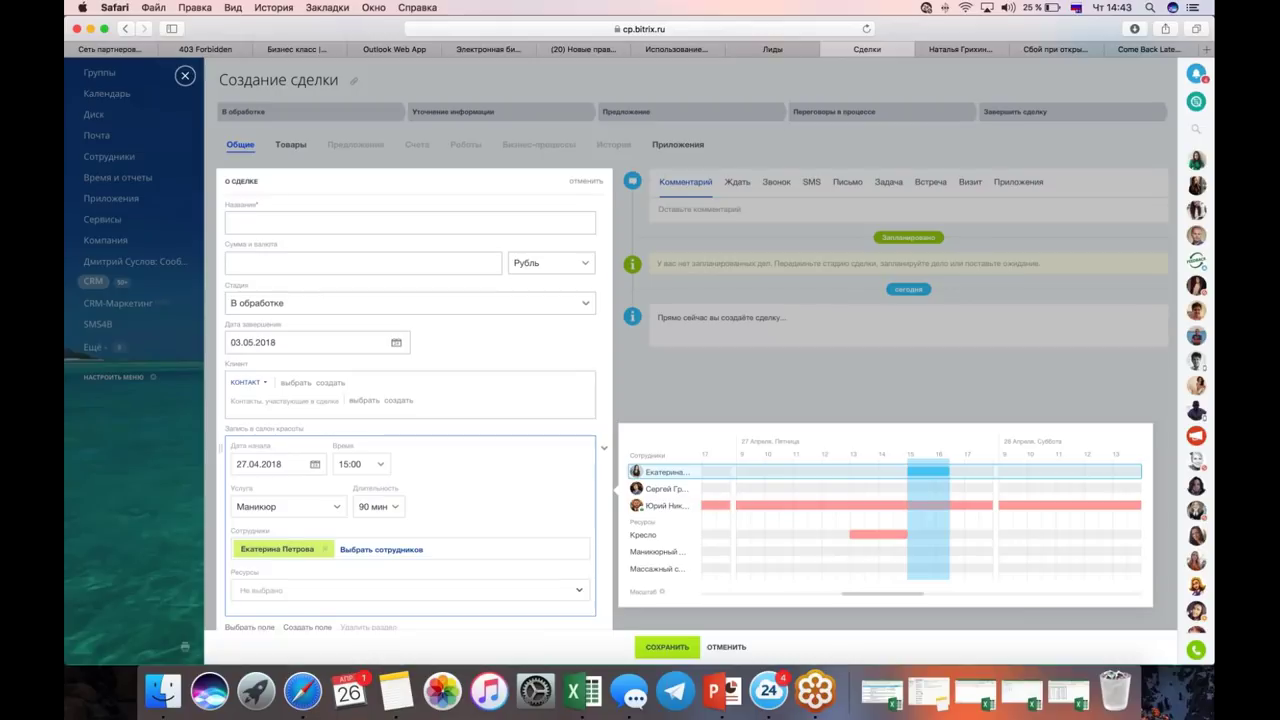
Step: Tick Маникюрный столик in the Ресурсы list to reserve it for the booking
scroll(488, 525, down, 3)
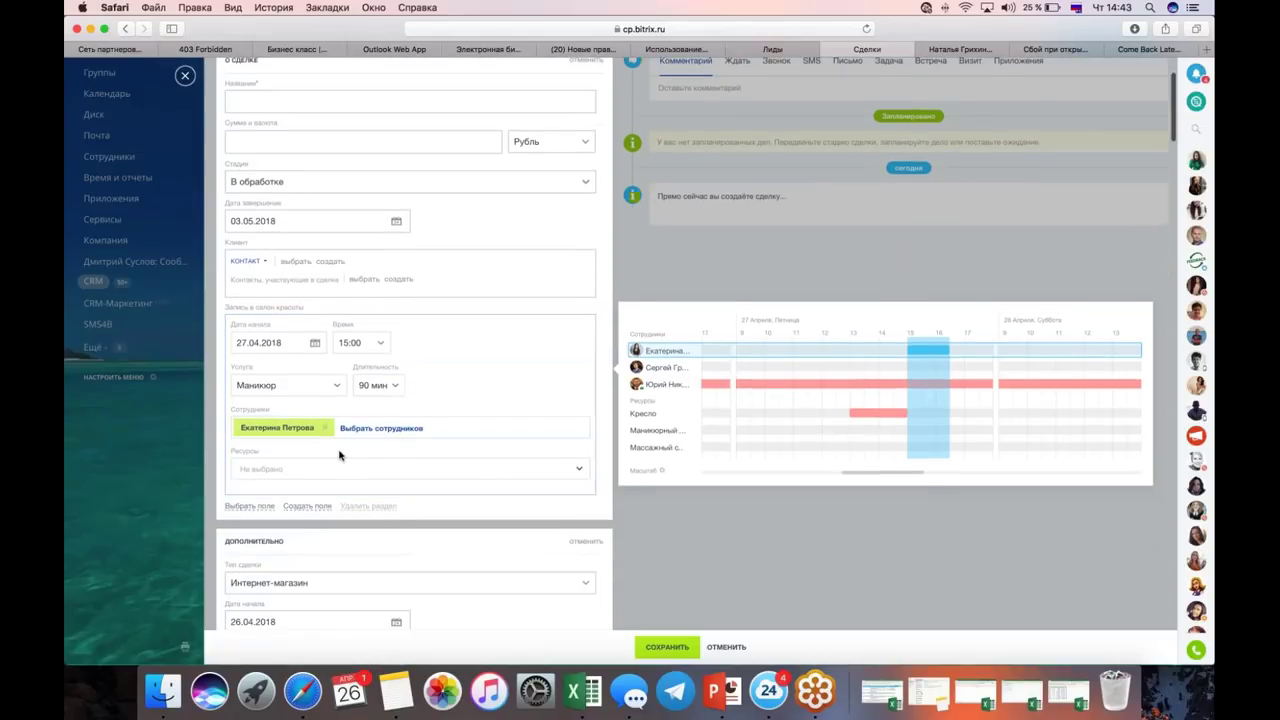
click(272, 469)
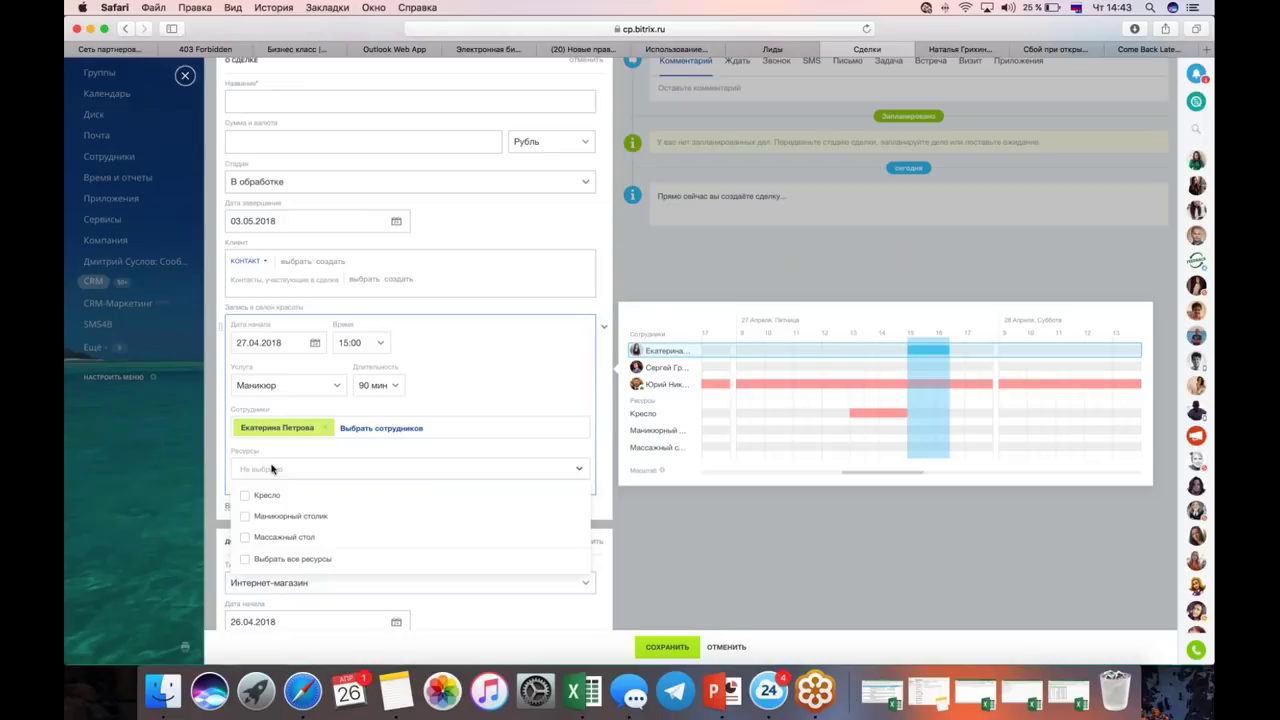
click(288, 516)
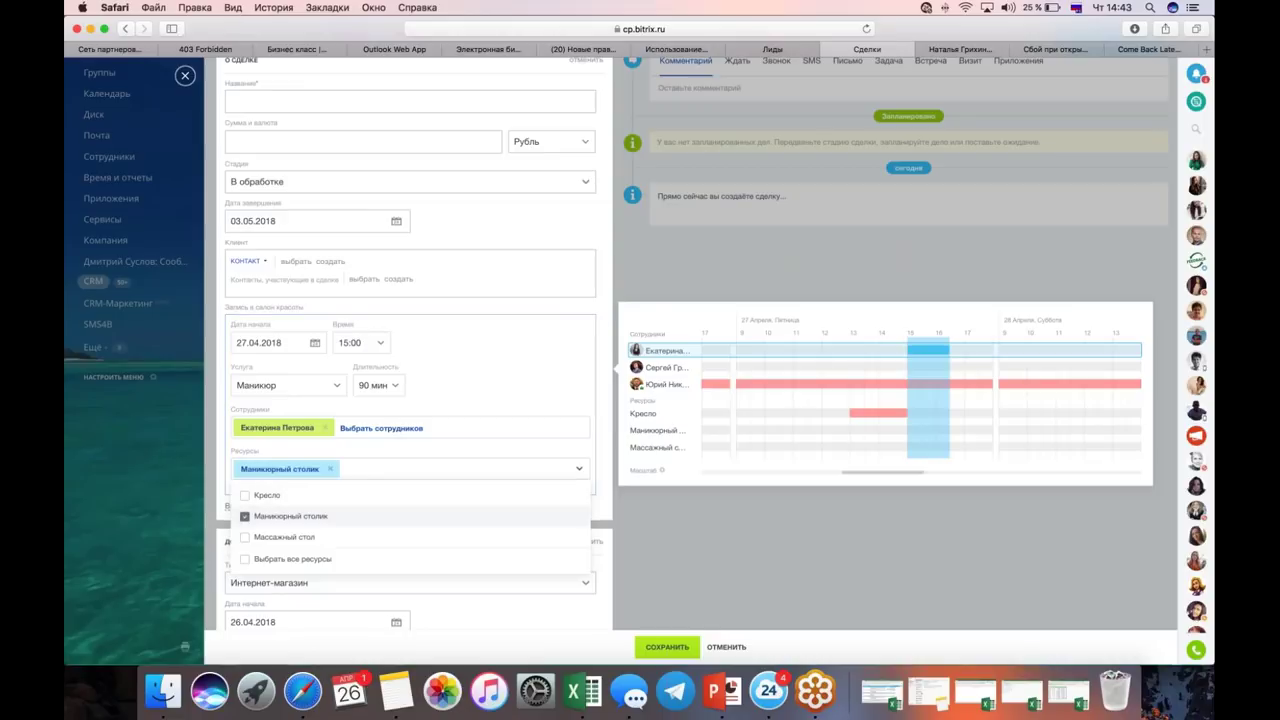
click(220, 500)
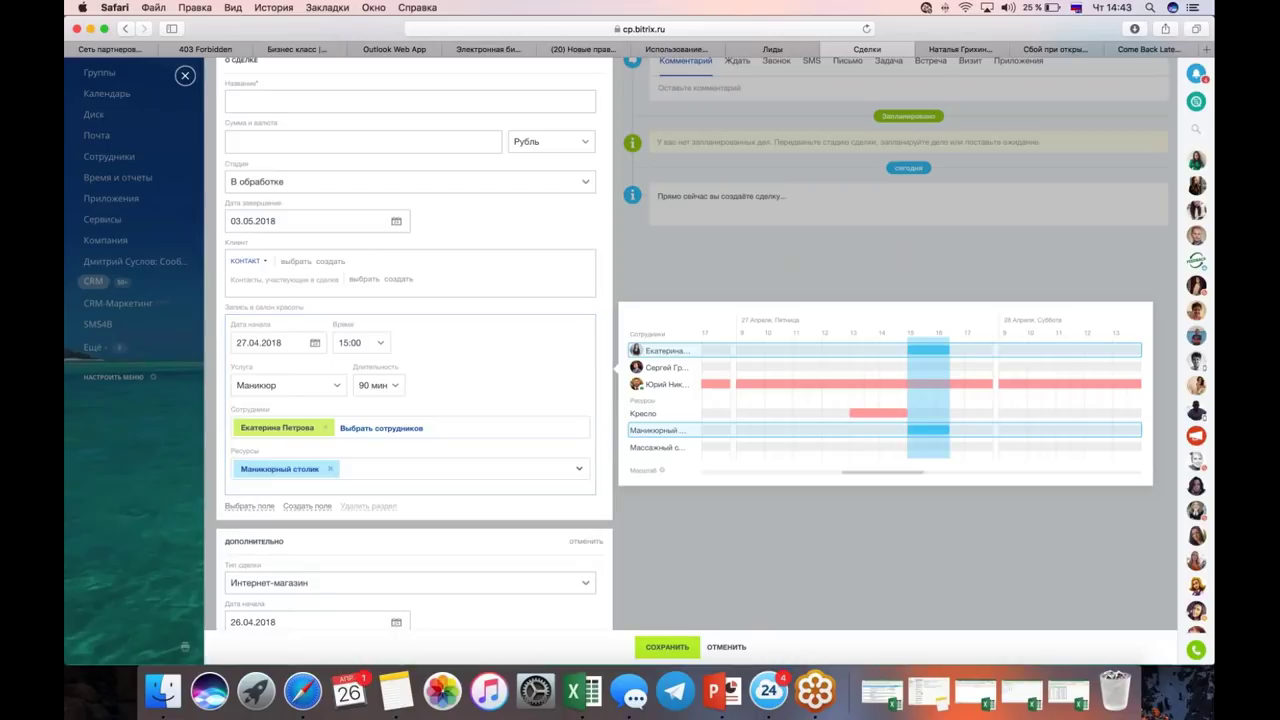
scroll(300, 390, up, 2)
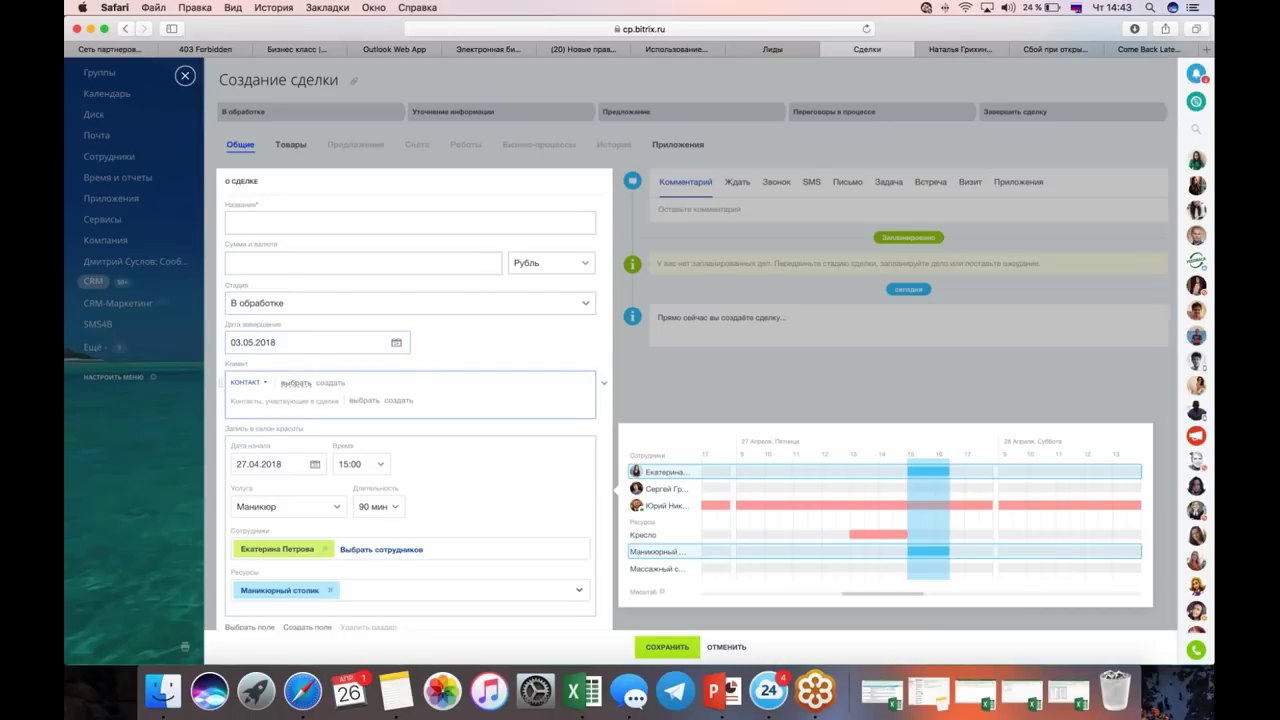
Step: Search for and select the client's contact, and title the deal as a manicure booking
click(295, 385)
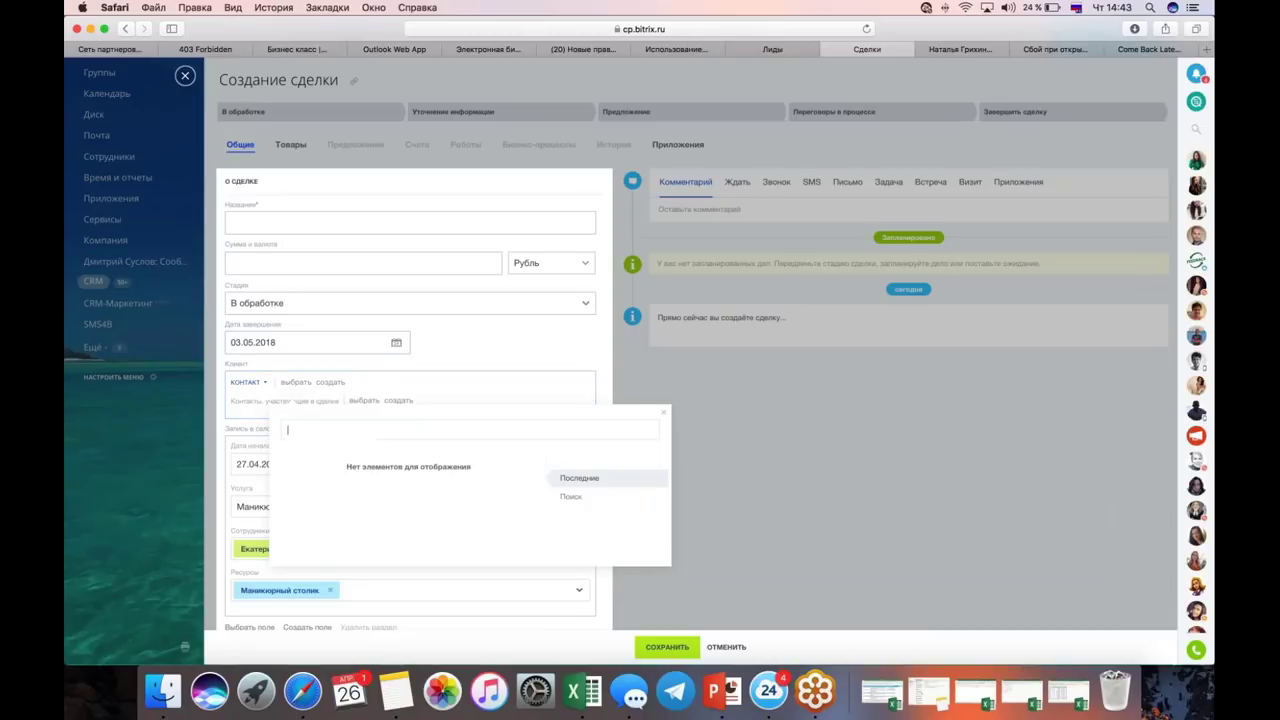
text(копысов)
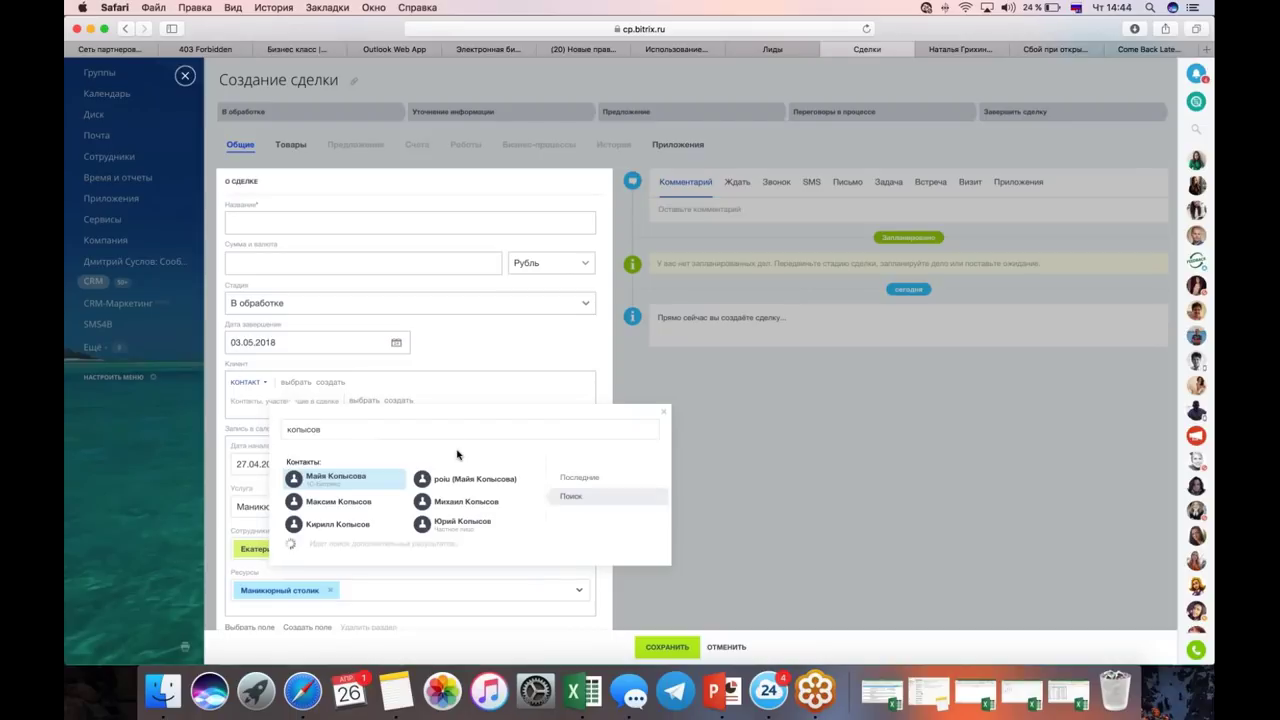
click(335, 477)
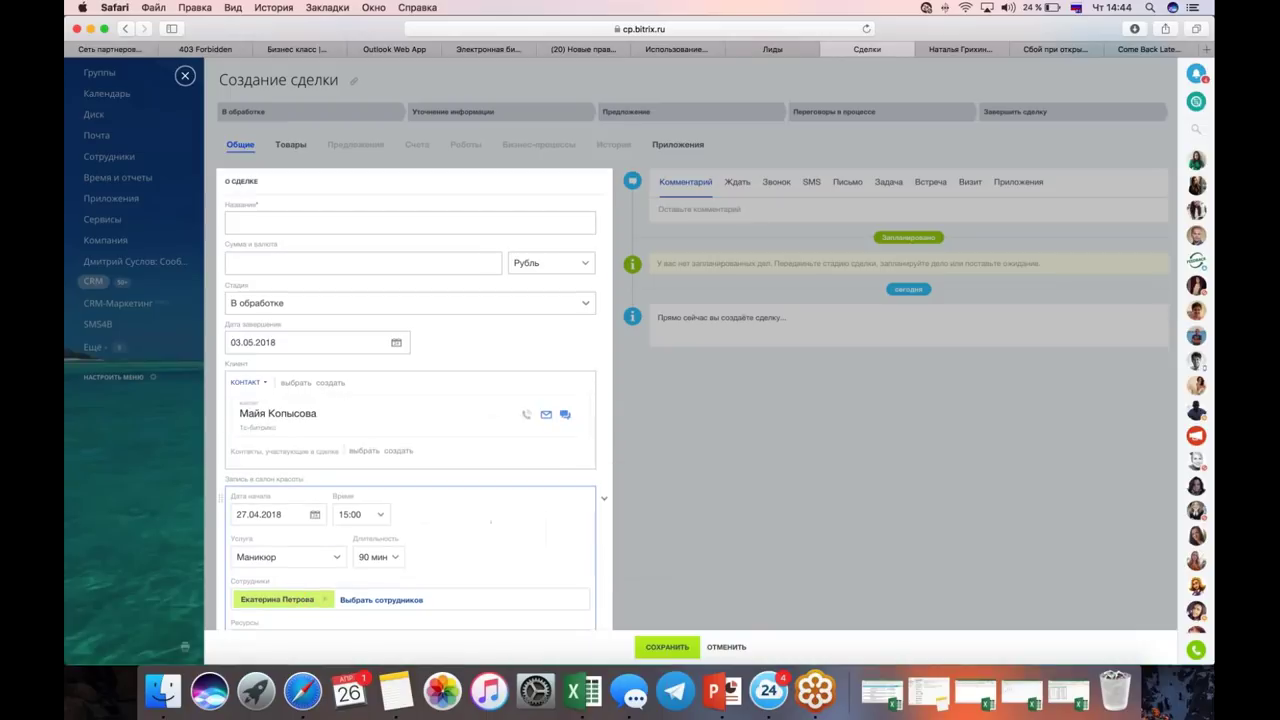
click(290, 221)
text(Макс)
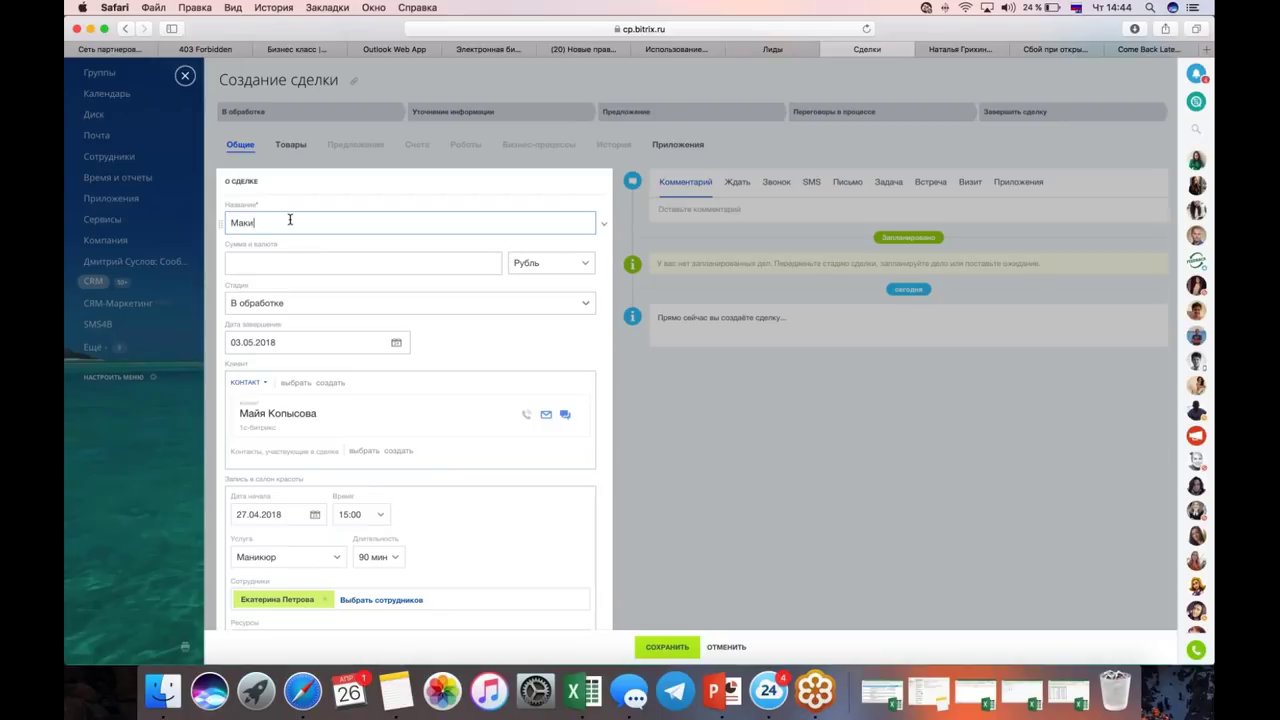
key(BackSpace)
key(BackSpace)
text(никюр для Май)
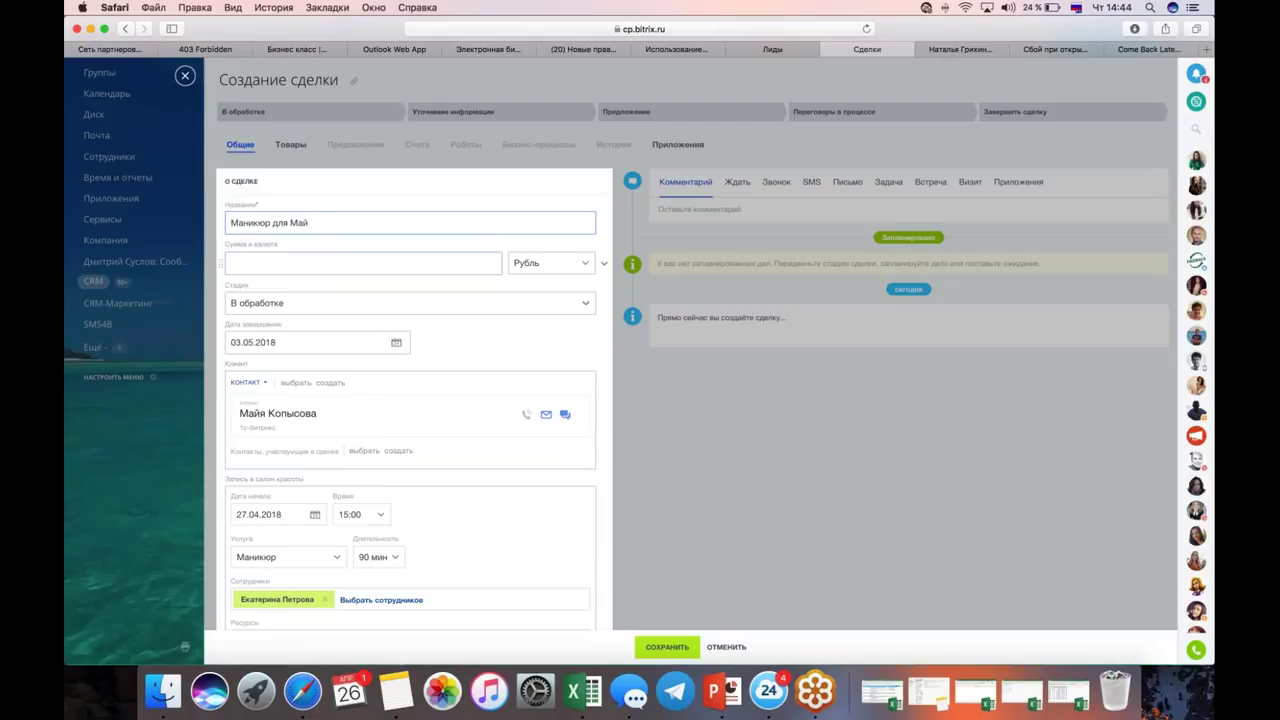
Step: Set the deal amount to 5000 and save the deal with its booking
click(320, 261)
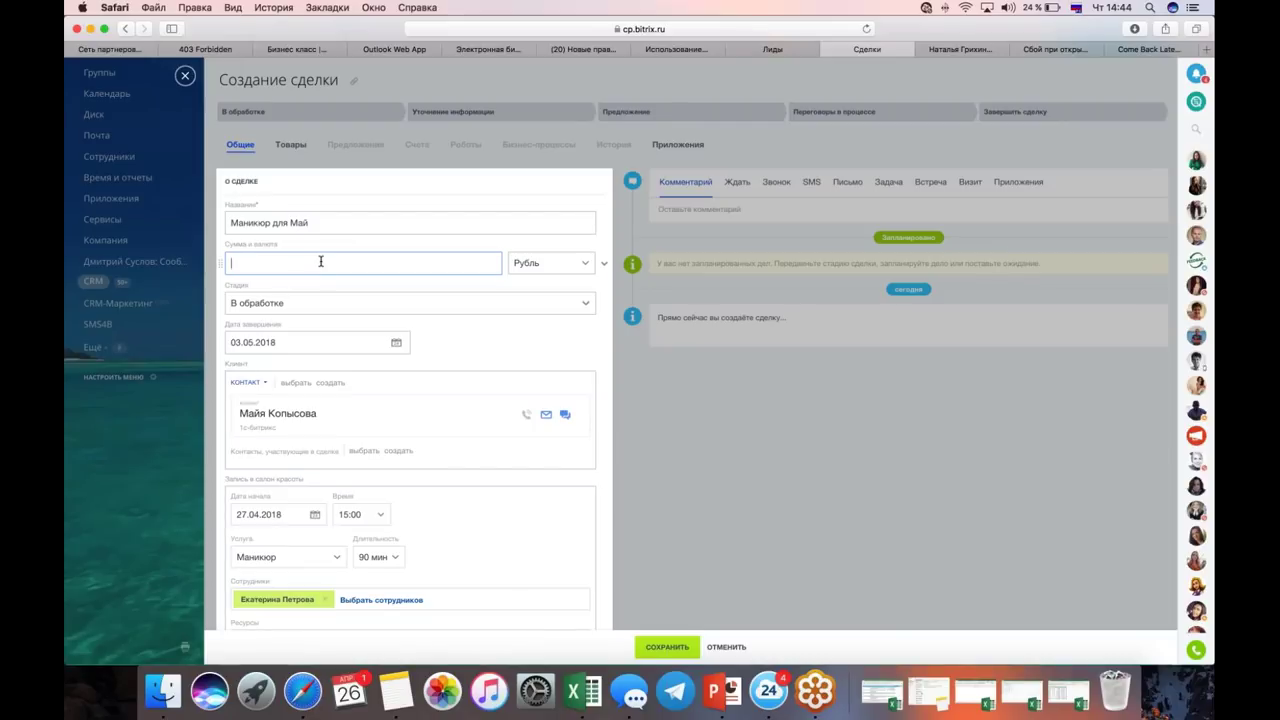
text(5000)
scroll(660, 523, down, 4)
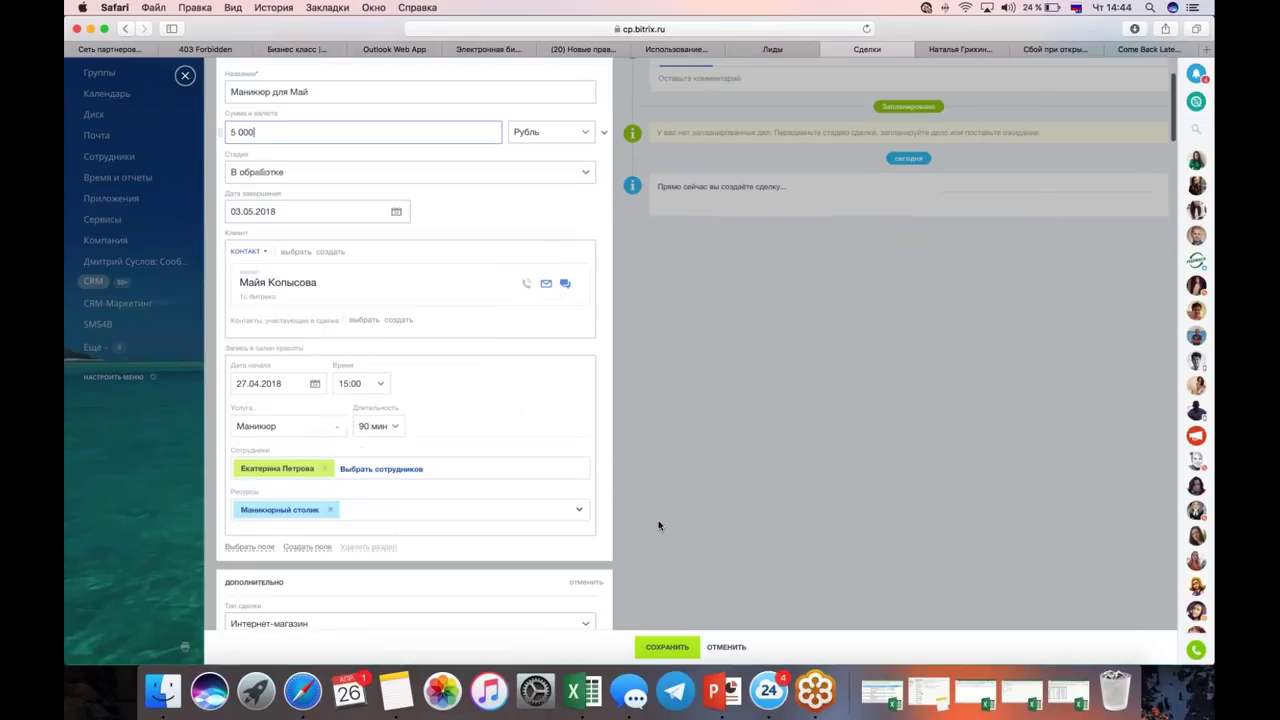
click(667, 647)
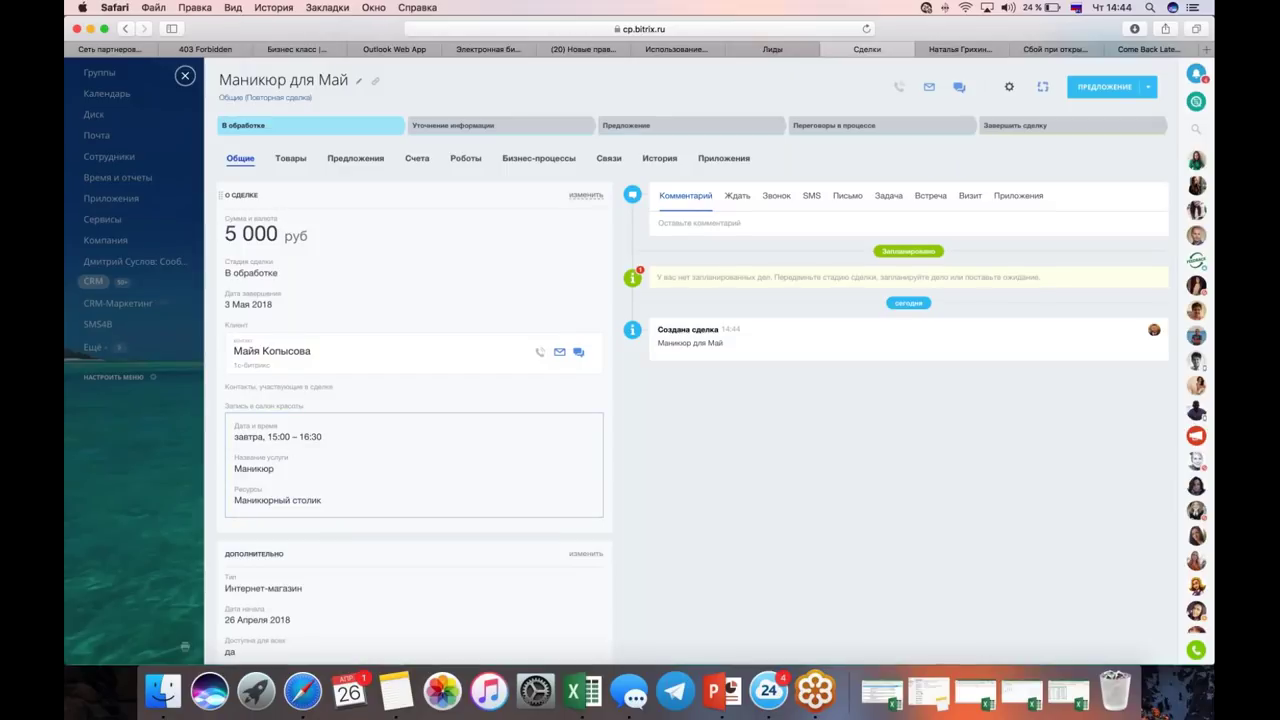
Step: Edit the deal to assign the employee's 15–16 slot to the booking, save, and close the deal
click(586, 195)
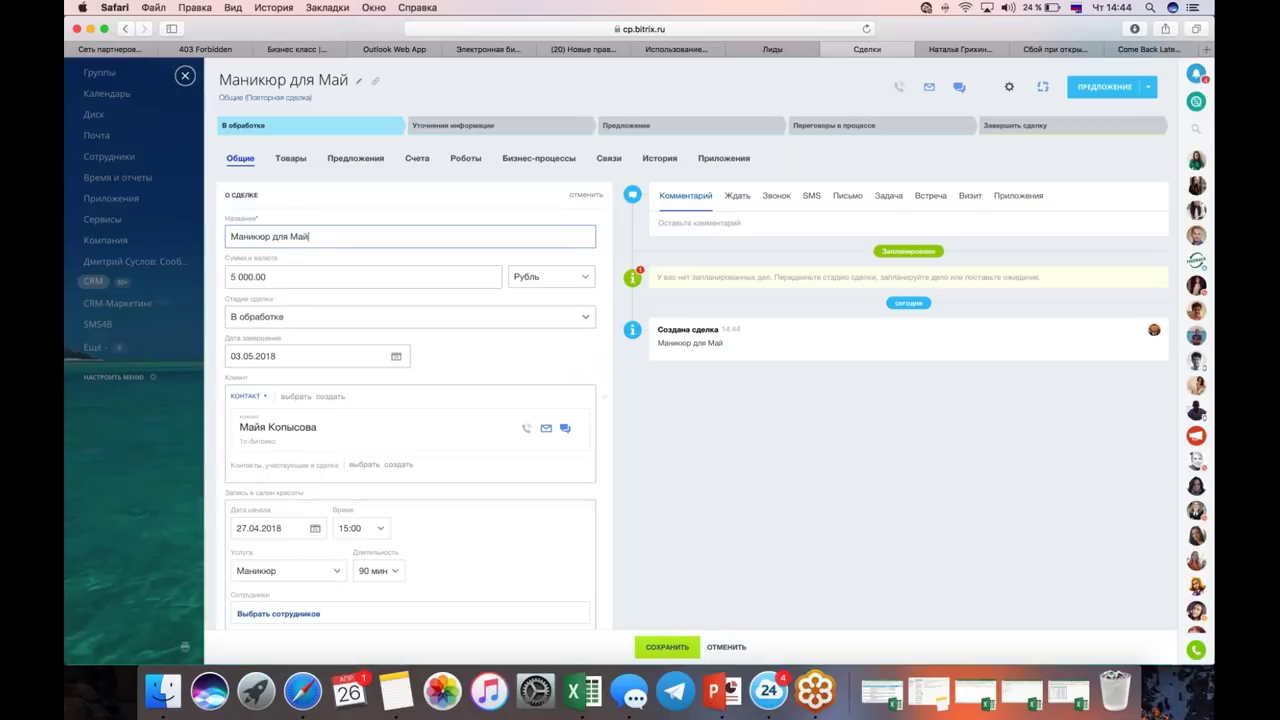
scroll(410, 300, down, 4)
scroll(300, 408, down, 1)
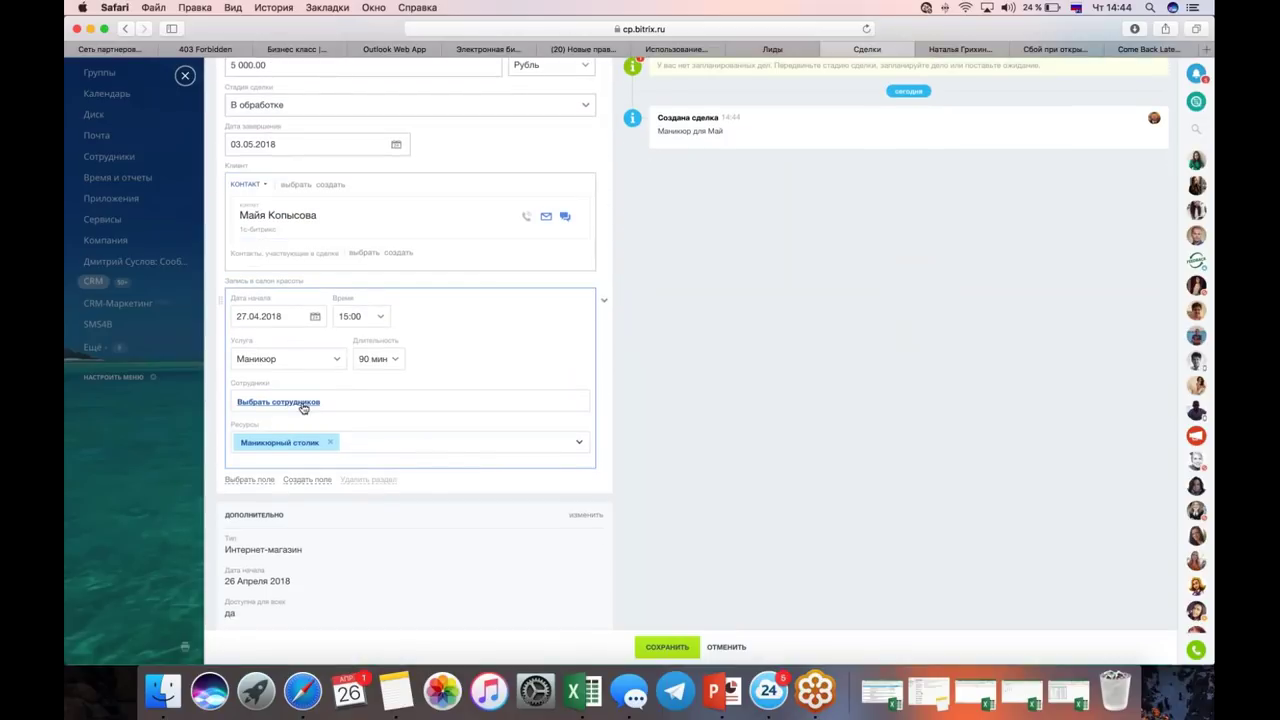
click(303, 404)
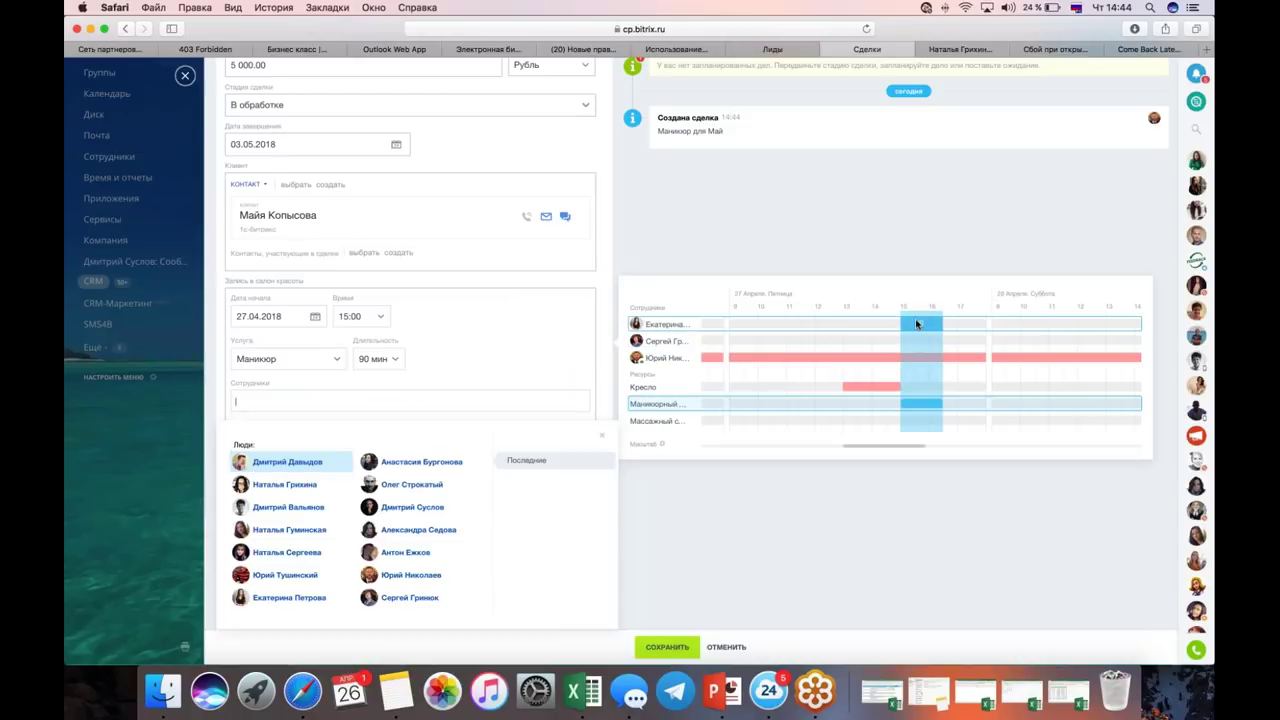
click(916, 322)
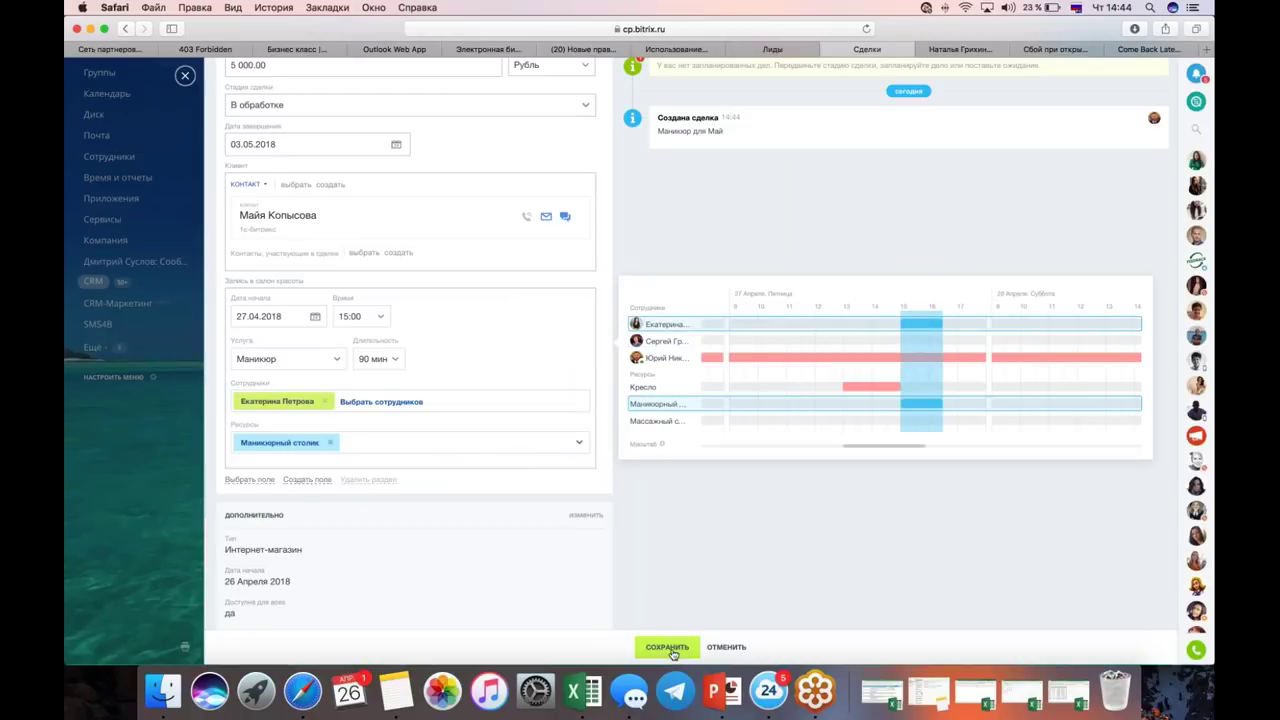
click(668, 648)
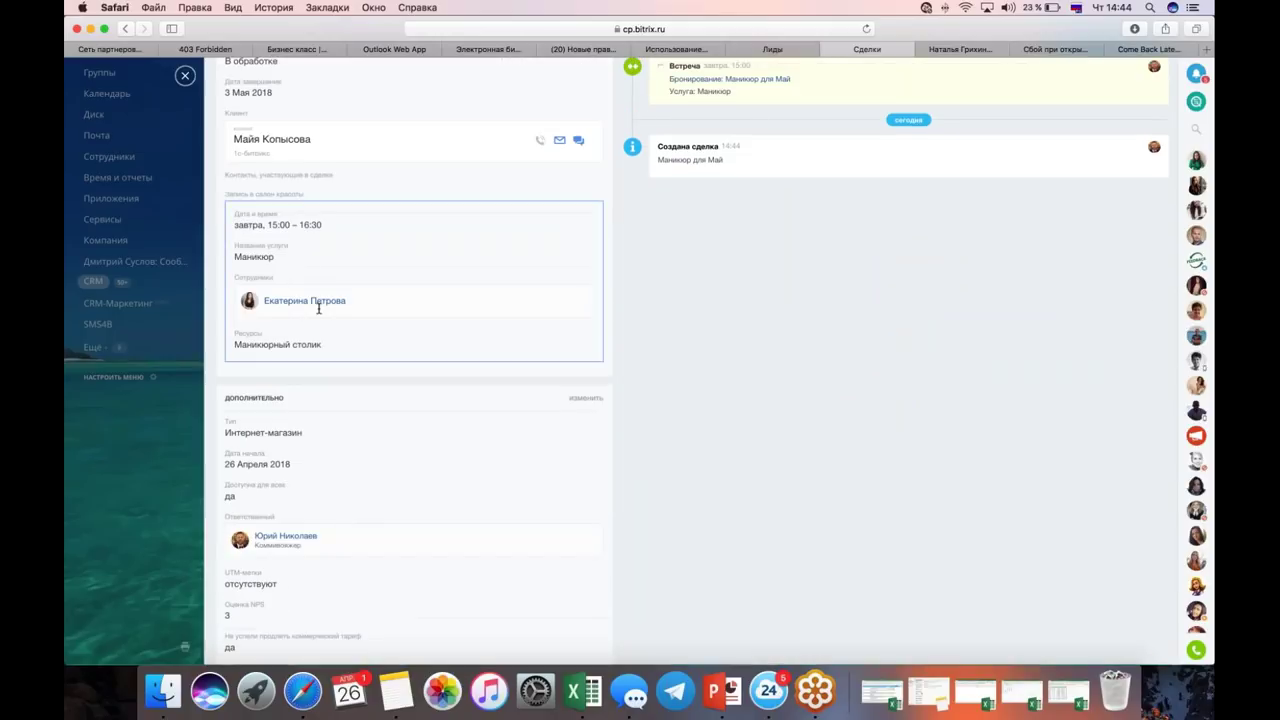
scroll(433, 252, up, 2)
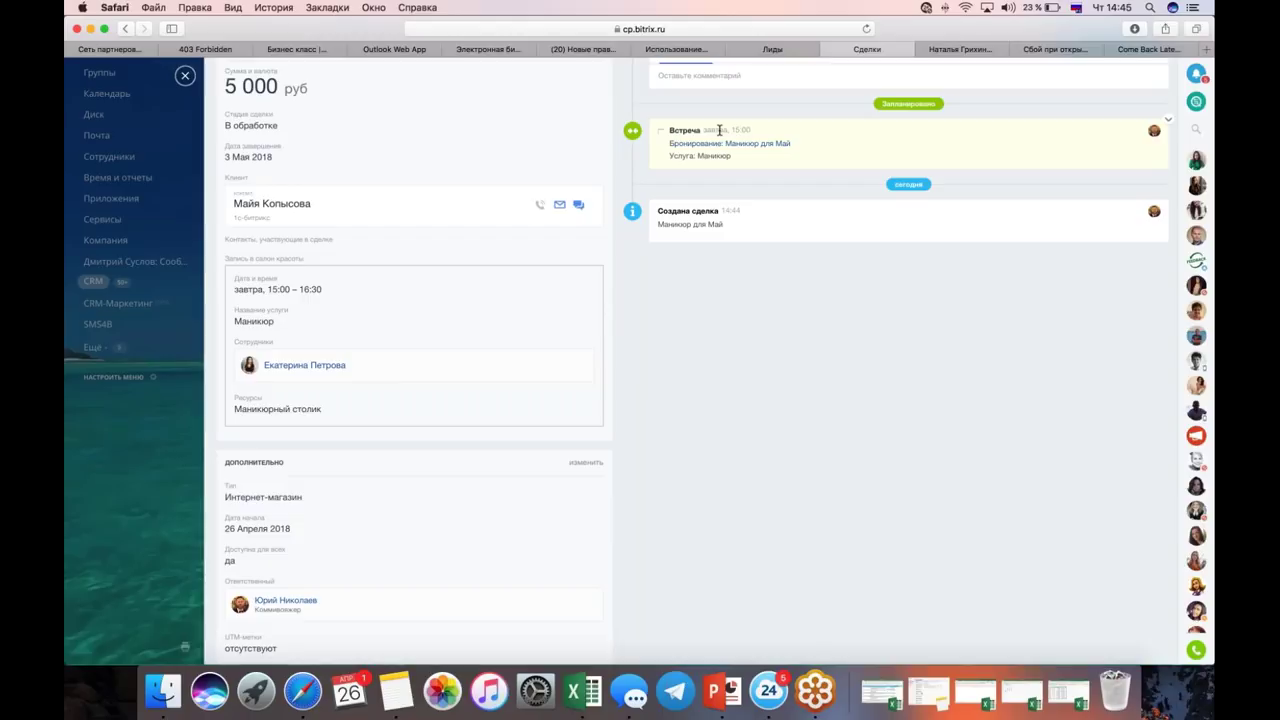
click(185, 77)
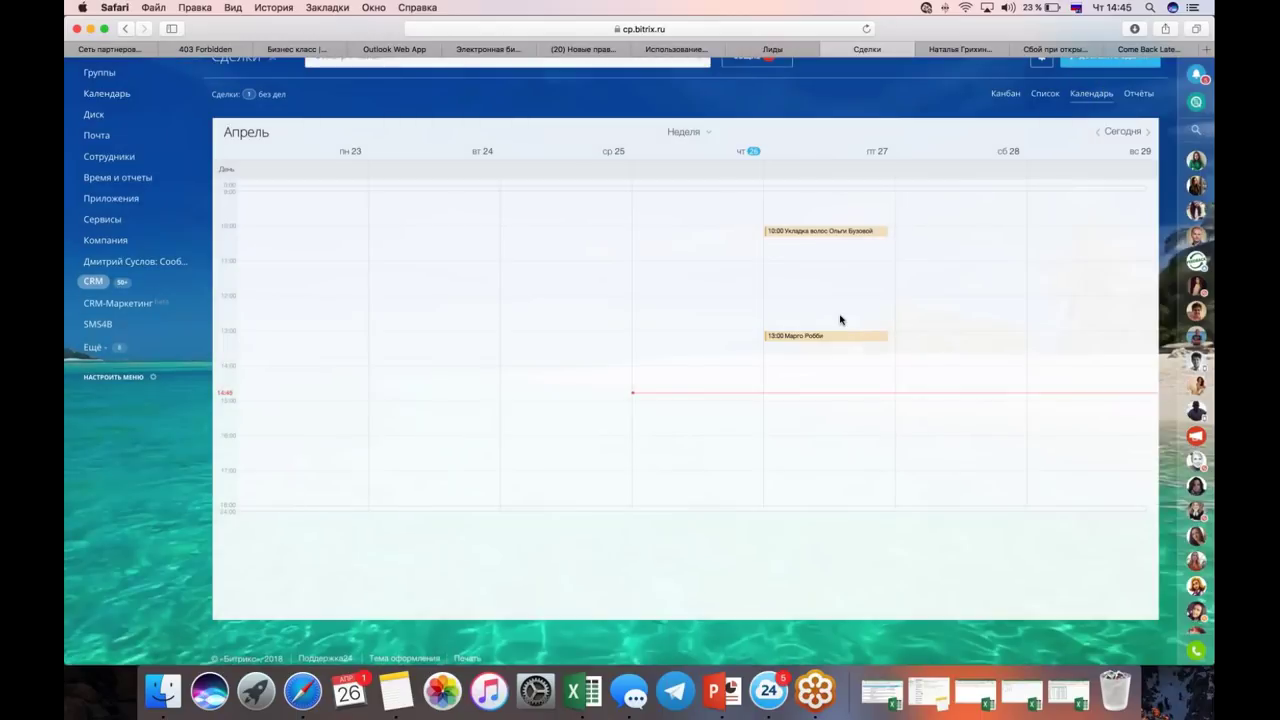
Step: Reload the deals calendar to show April 2018, then start a new deal on 20 April
click(867, 30)
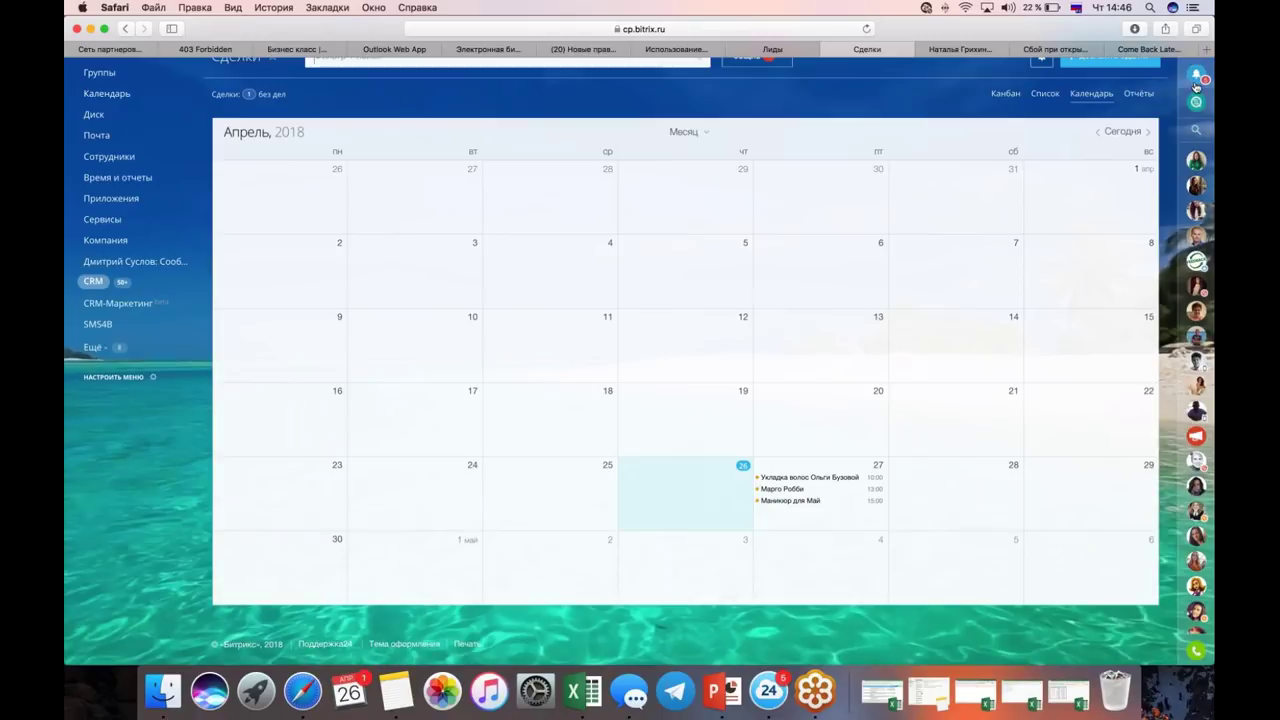
click(787, 407)
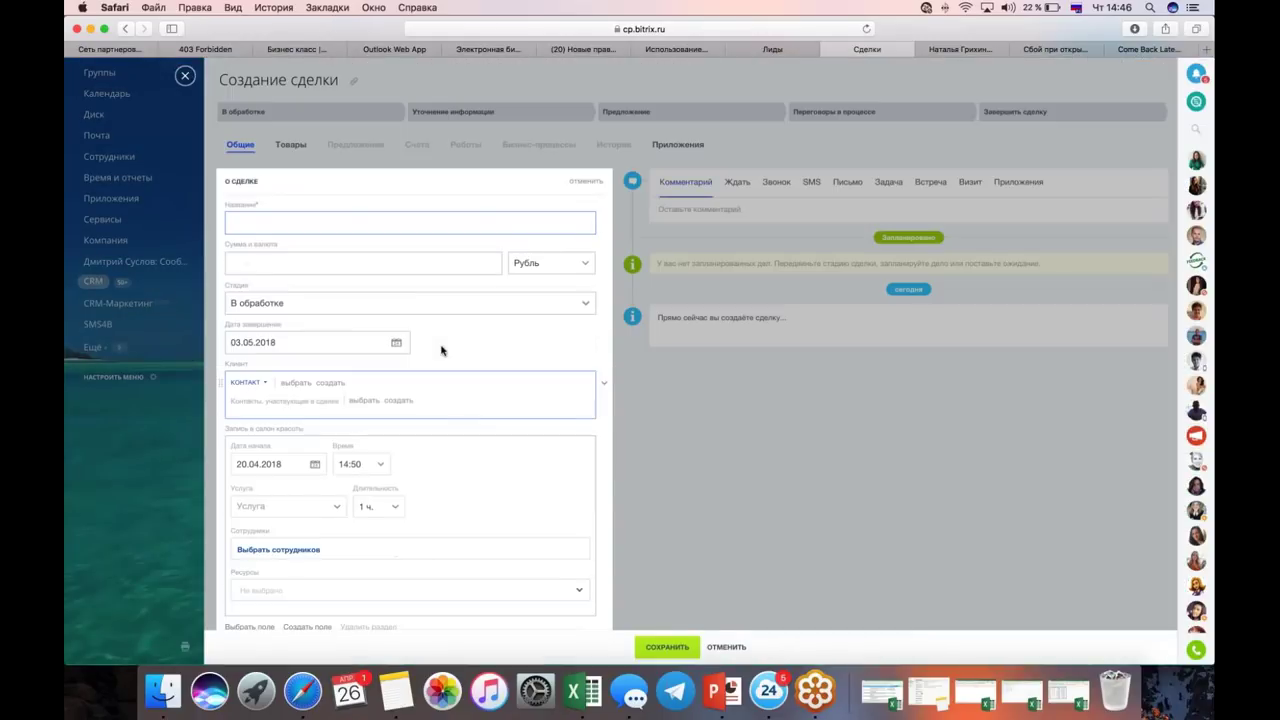
Step: Add a resource-booking field to the deal form named 'Услуги стоматологии'
scroll(462, 418, down, 3)
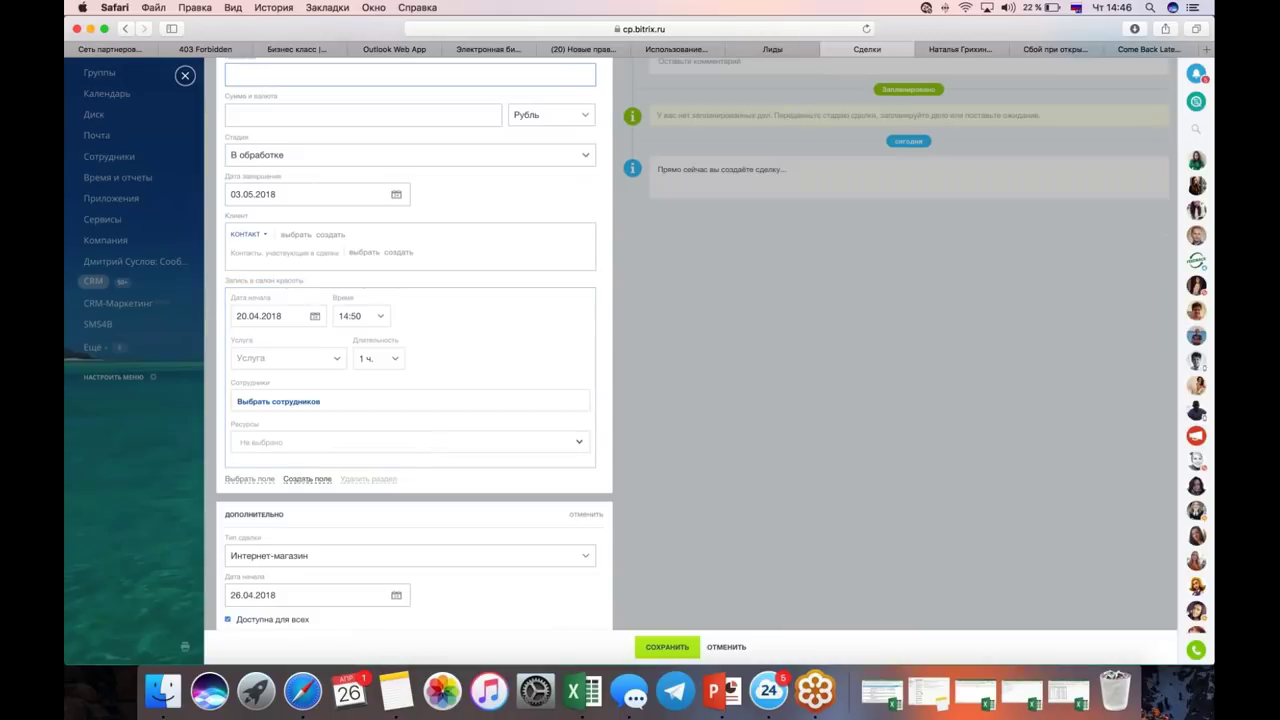
click(307, 479)
scroll(300, 323, down, 5)
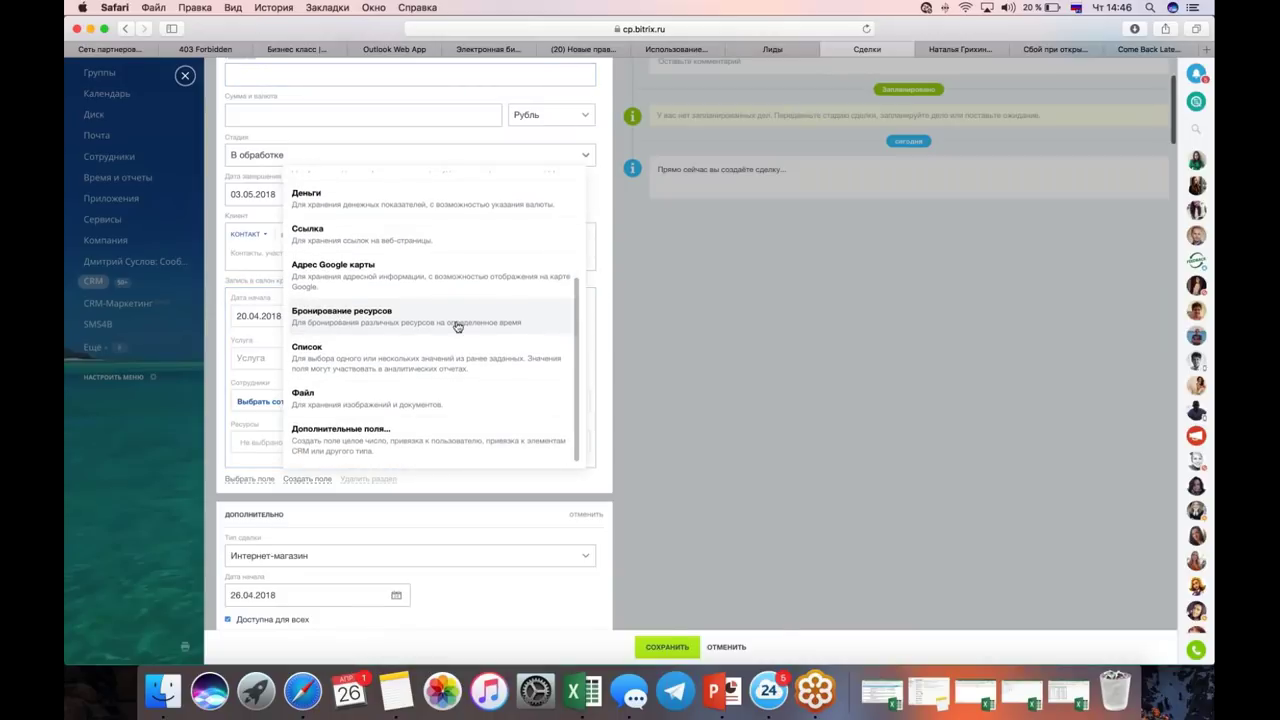
click(360, 330)
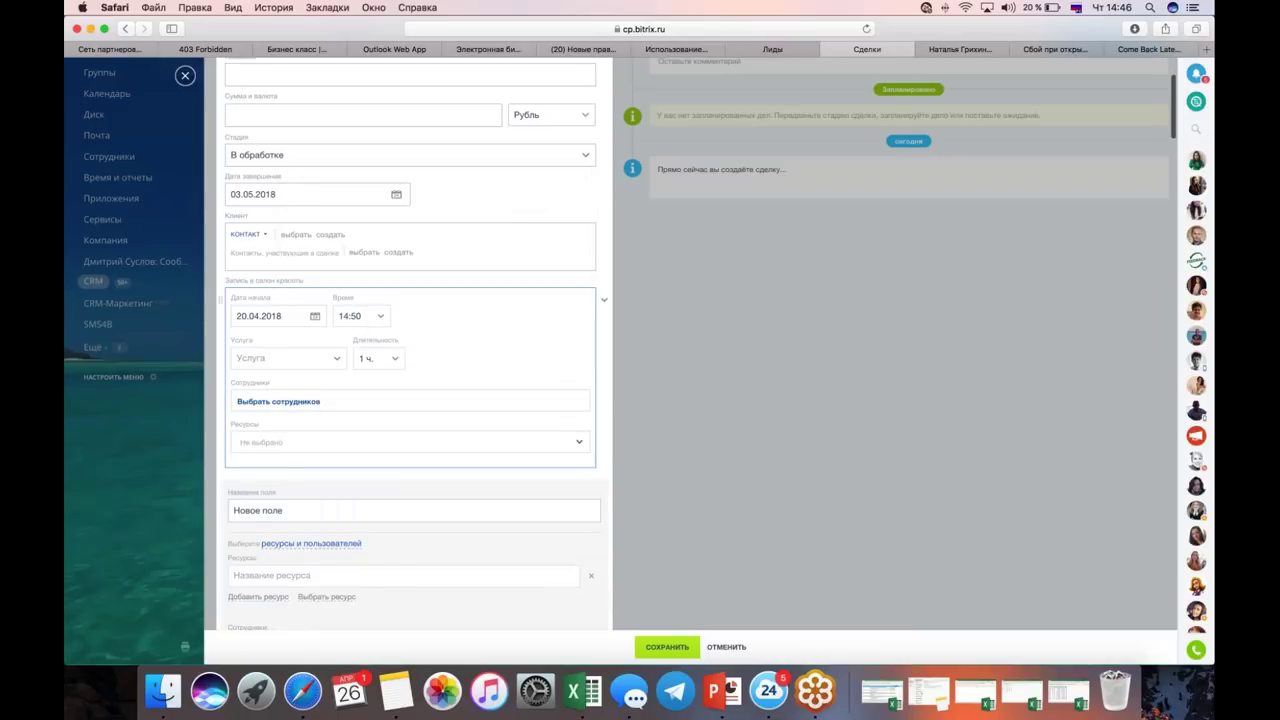
scroll(375, 433, down, 3)
scroll(375, 432, down, 1)
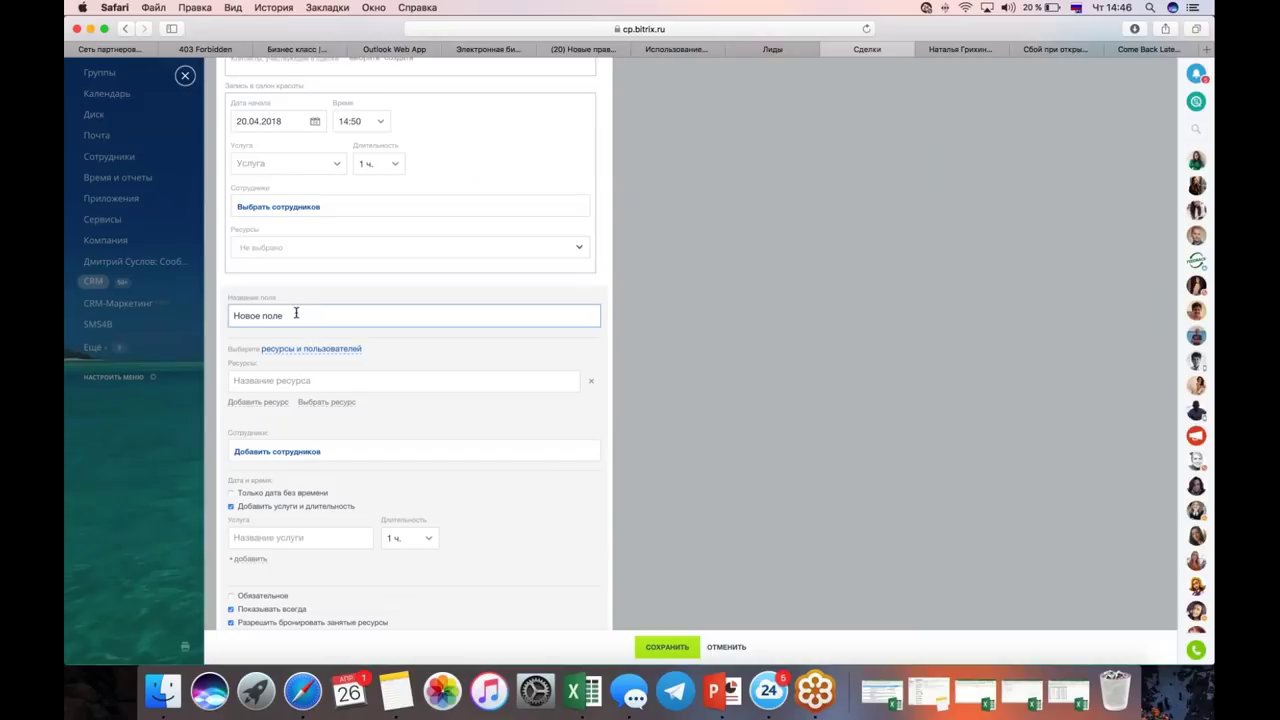
triple_click(296, 315)
text(Услуги стоматологии)
Step: Enter the first entry, correcting it from 'Чистка зубов' to 'Отбеливание зубов'
key(Tab)
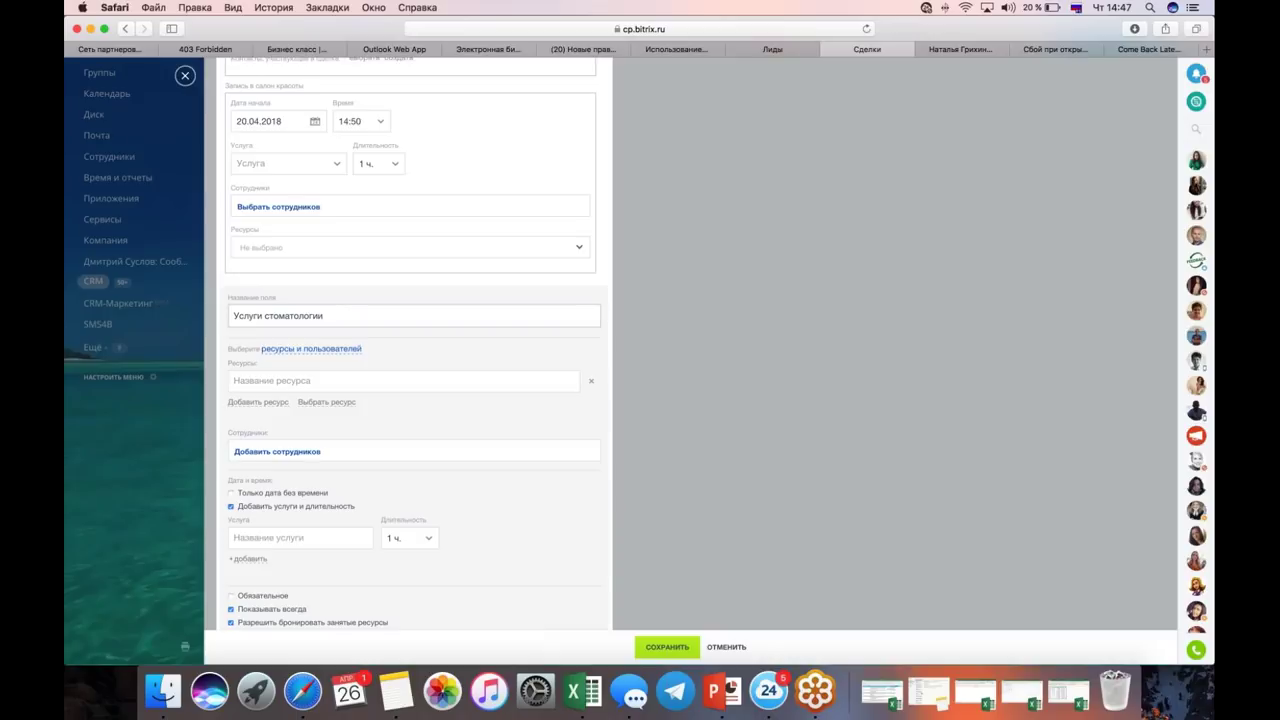
text(Чис)
key(BackSpace)
text(стка зу)
key(BackSpace)
key(BackSpace)
key(BackSpace)
text(зубов)
double_click(258, 381)
text(Отбеливание)
Step: Add two more entries, starting with 'Вырвать зуб'
click(253, 403)
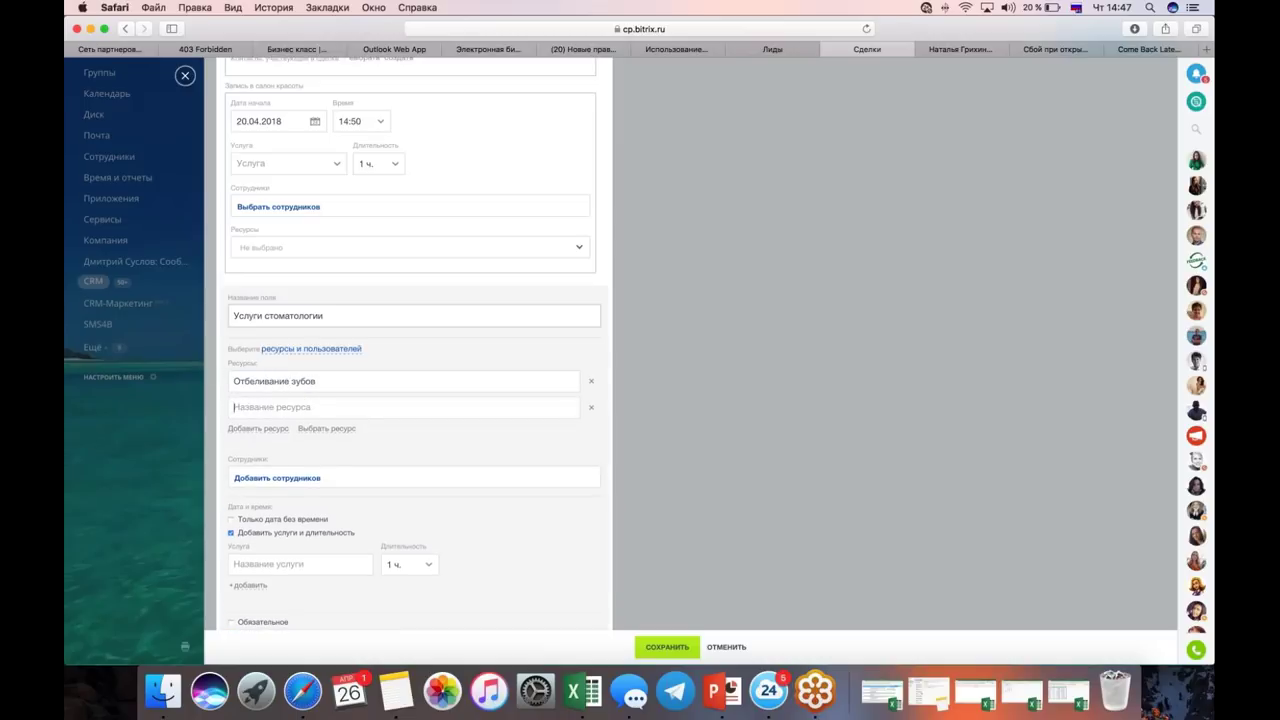
text(Вырвать зуб)
click(254, 429)
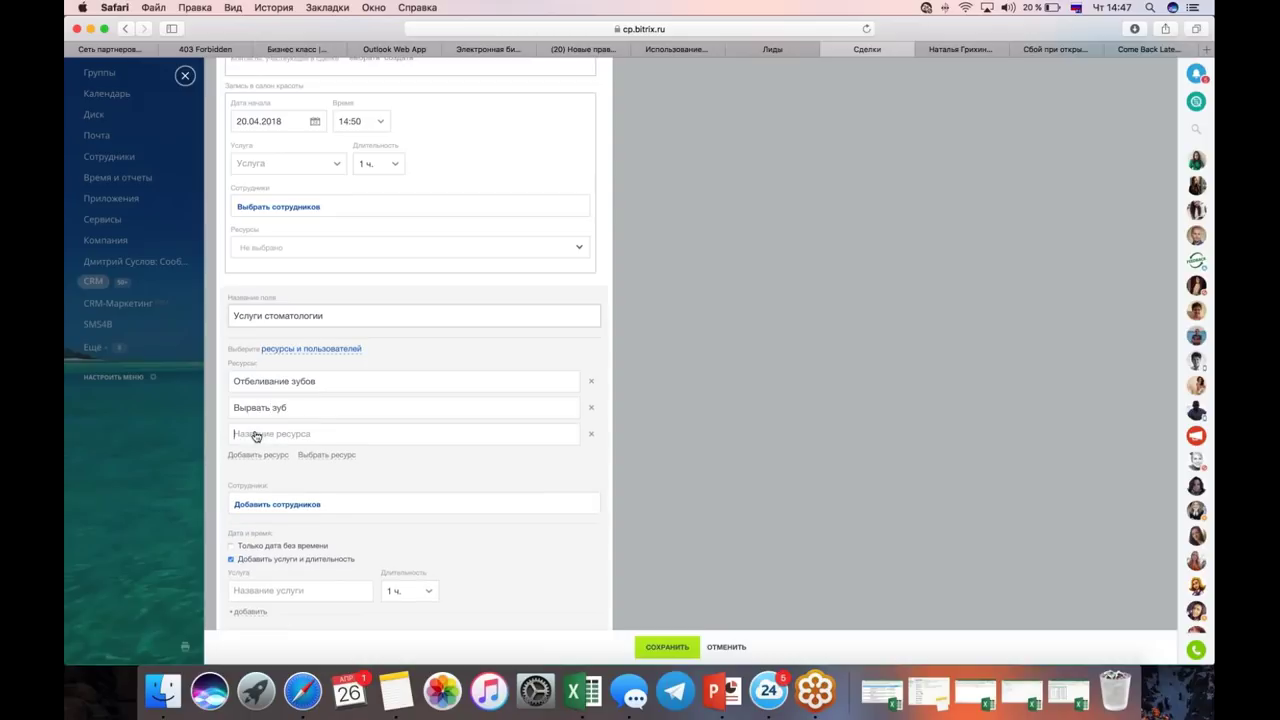
text(Почистить)
text(зубы)
scroll(414, 414, down, 3)
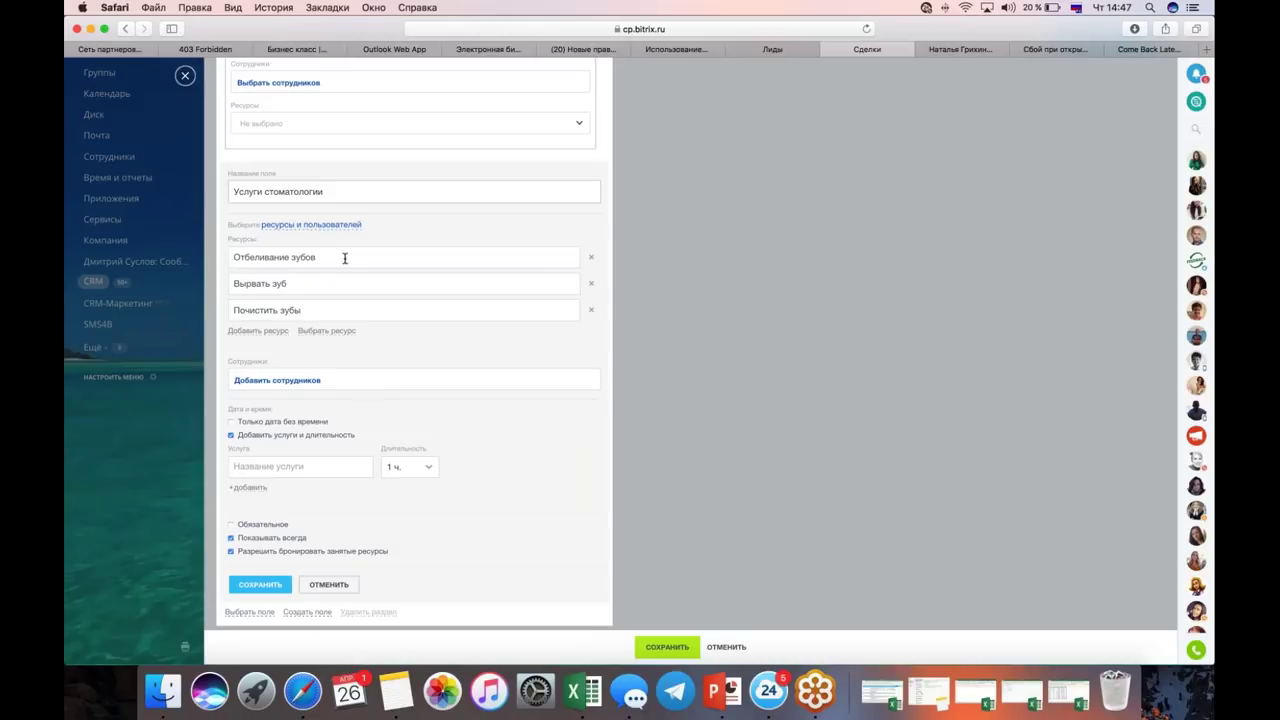
Step: Rename the resources to Кабинет 1, Кабинет 2 and Кабинет 3, and enter the 'Отбеливание зубов' service
drag(336, 257, 233, 258)
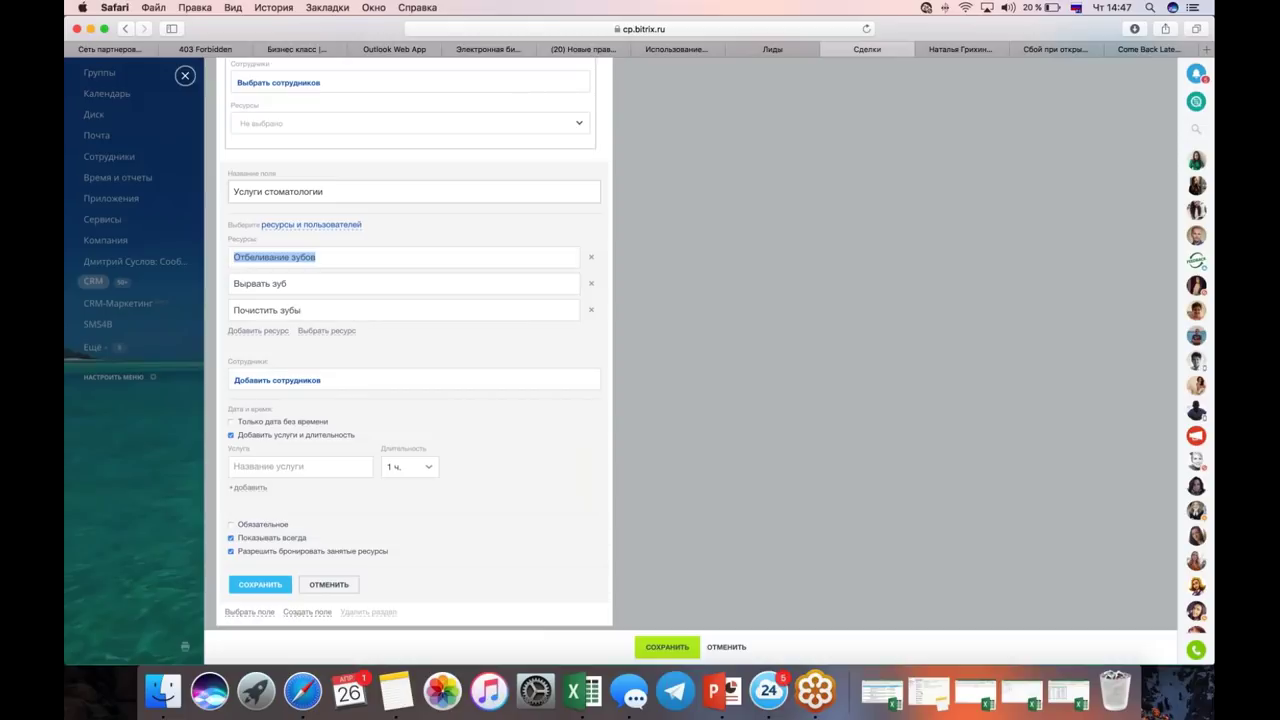
text(Кабинт)
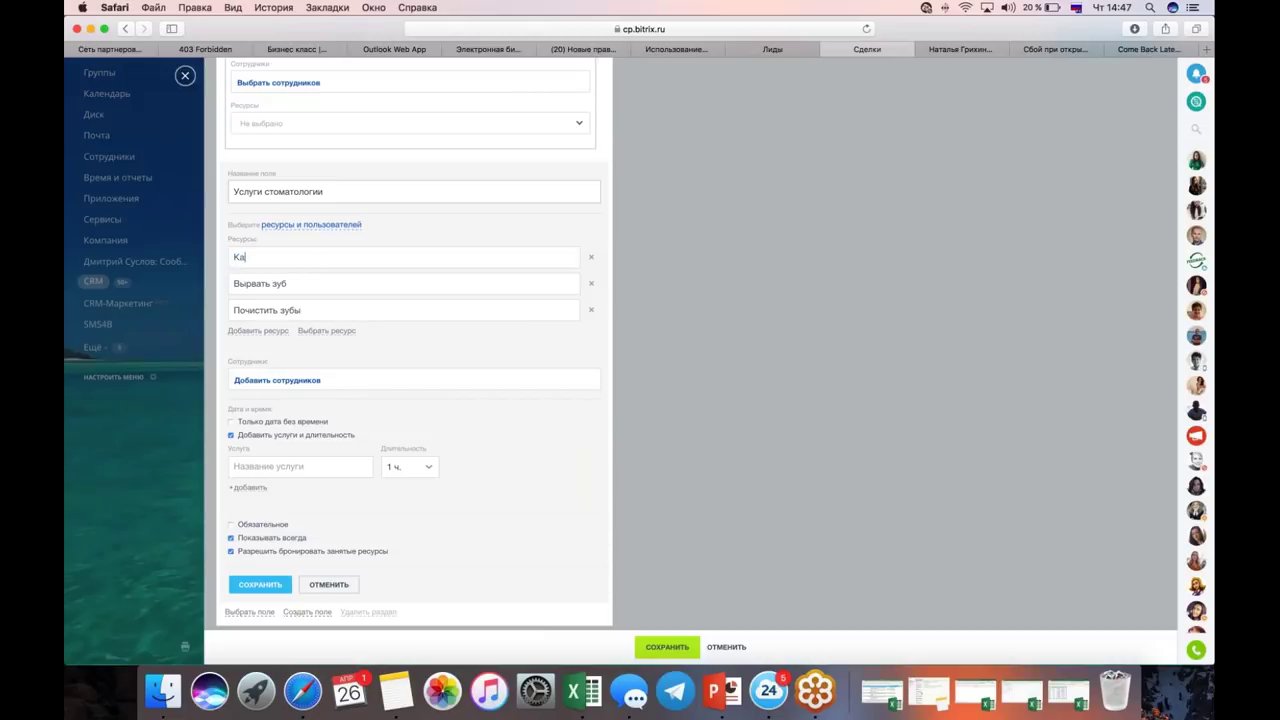
key(BackSpace)
key(BackSpace)
text(ет 1)
key(Tab)
text(Кабинет 2)
key(Tab)
text(Кабинет 3)
text(Отбели)
text(вание зубов)
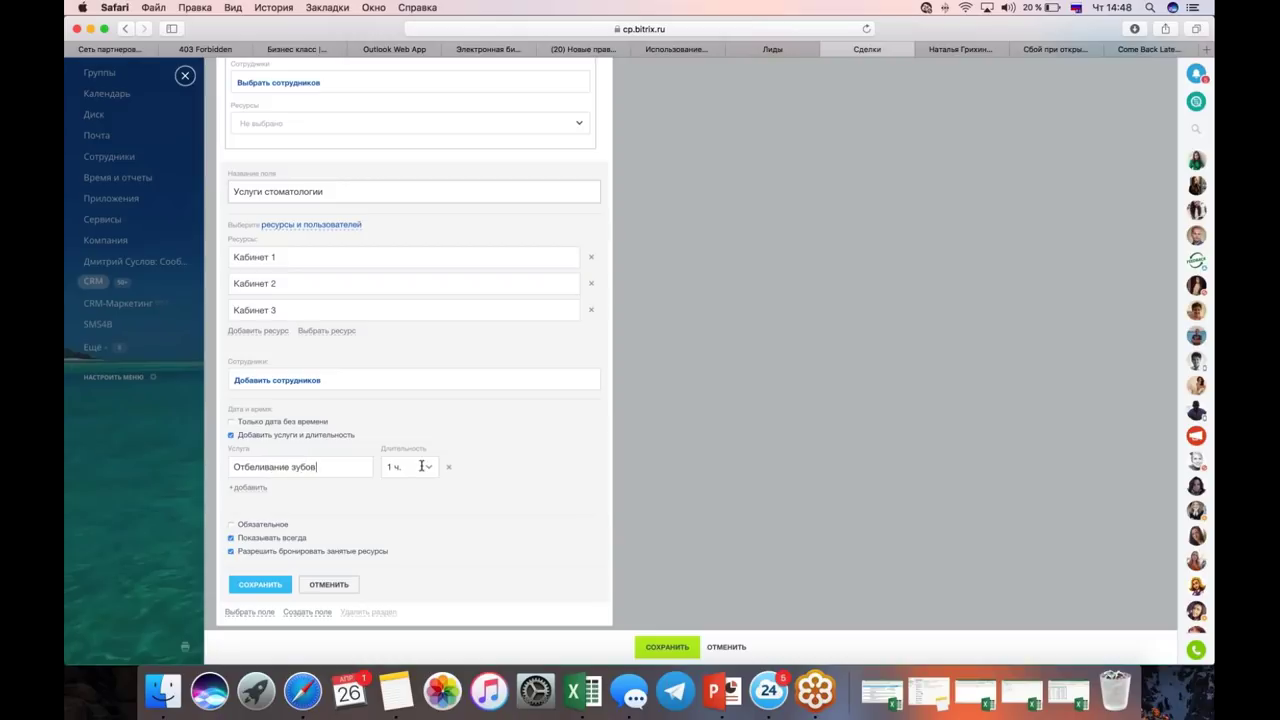
Step: Set Отбеливание зубов to 2 hours, dismiss the staff picker unused, and cancel the field
click(421, 466)
click(403, 553)
scroll(415, 344, down, 1)
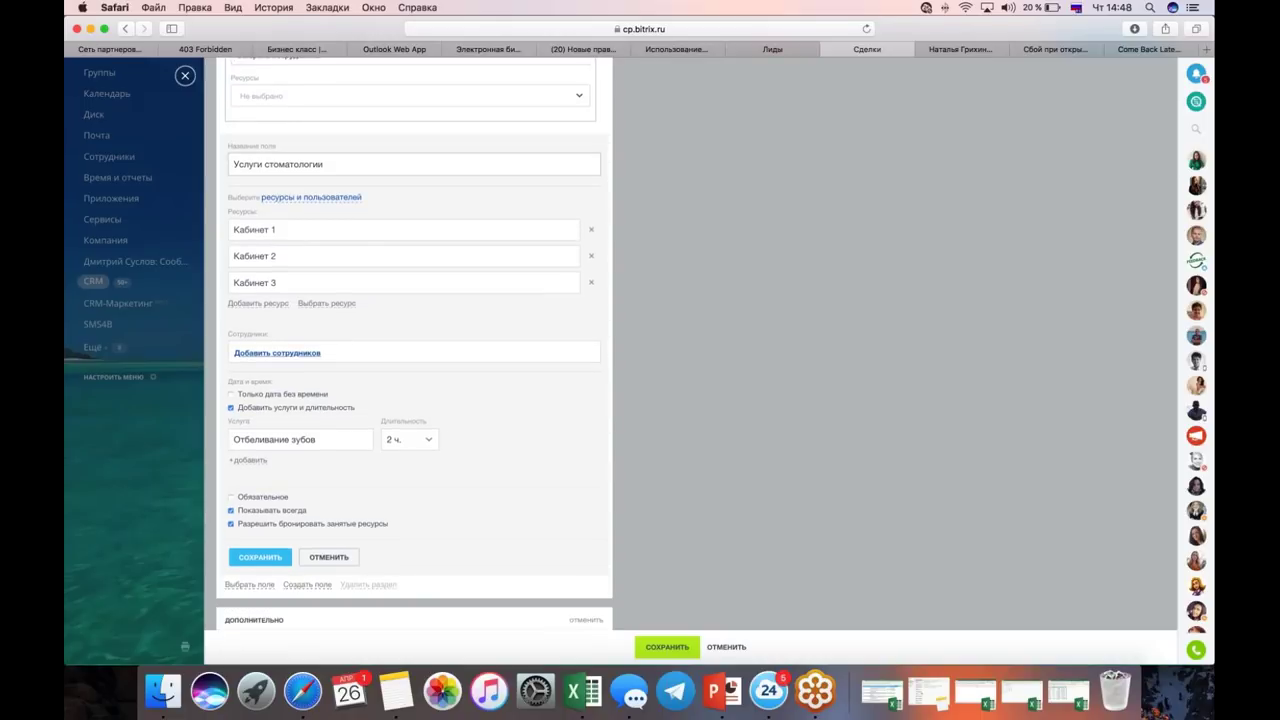
click(277, 352)
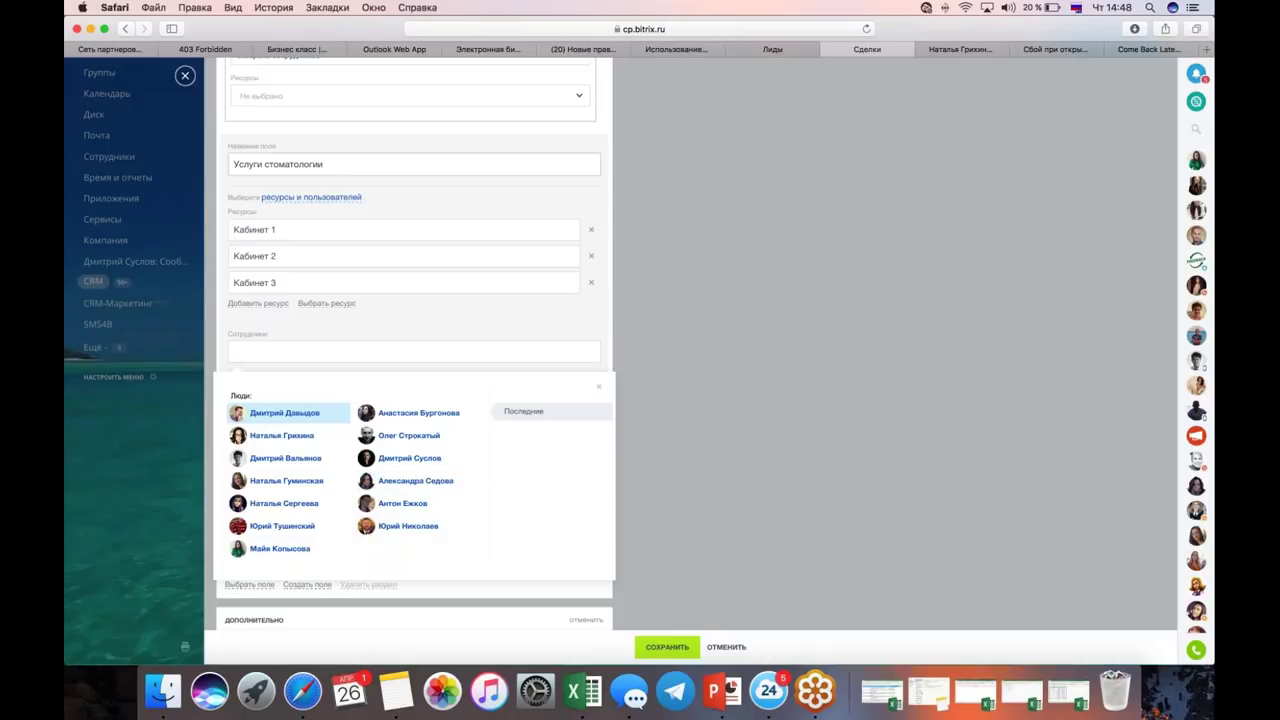
click(677, 368)
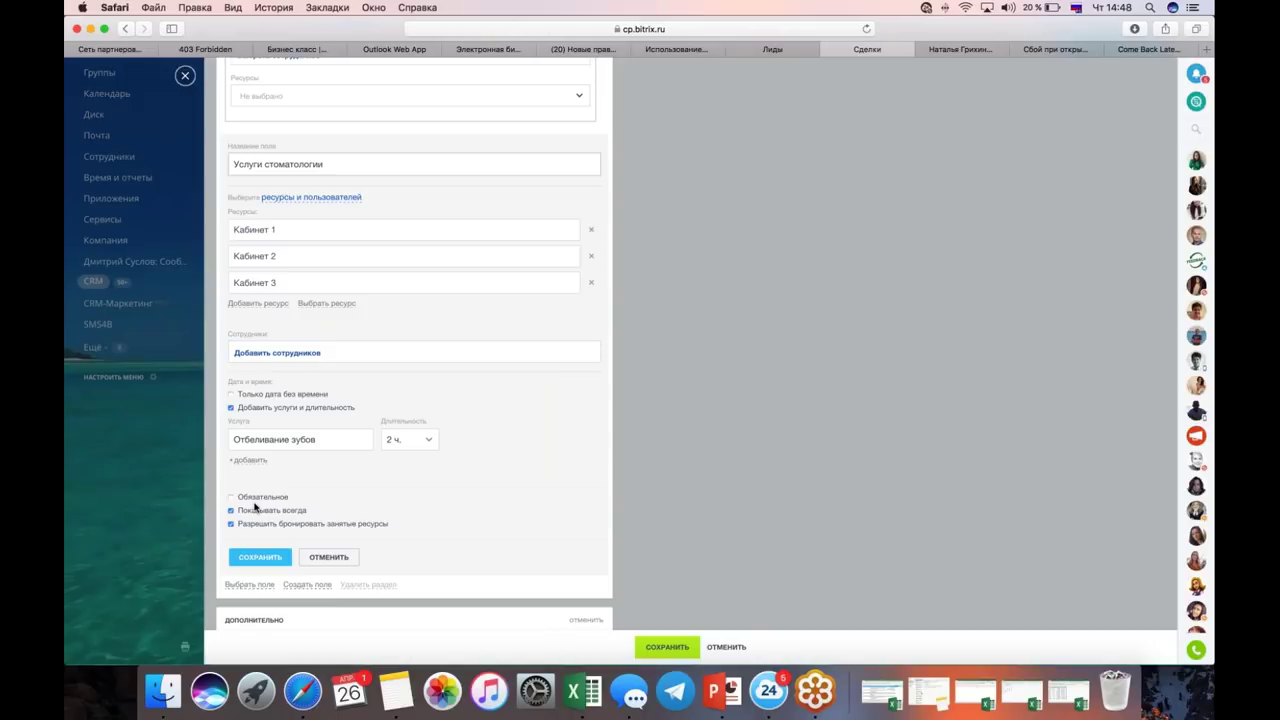
click(330, 558)
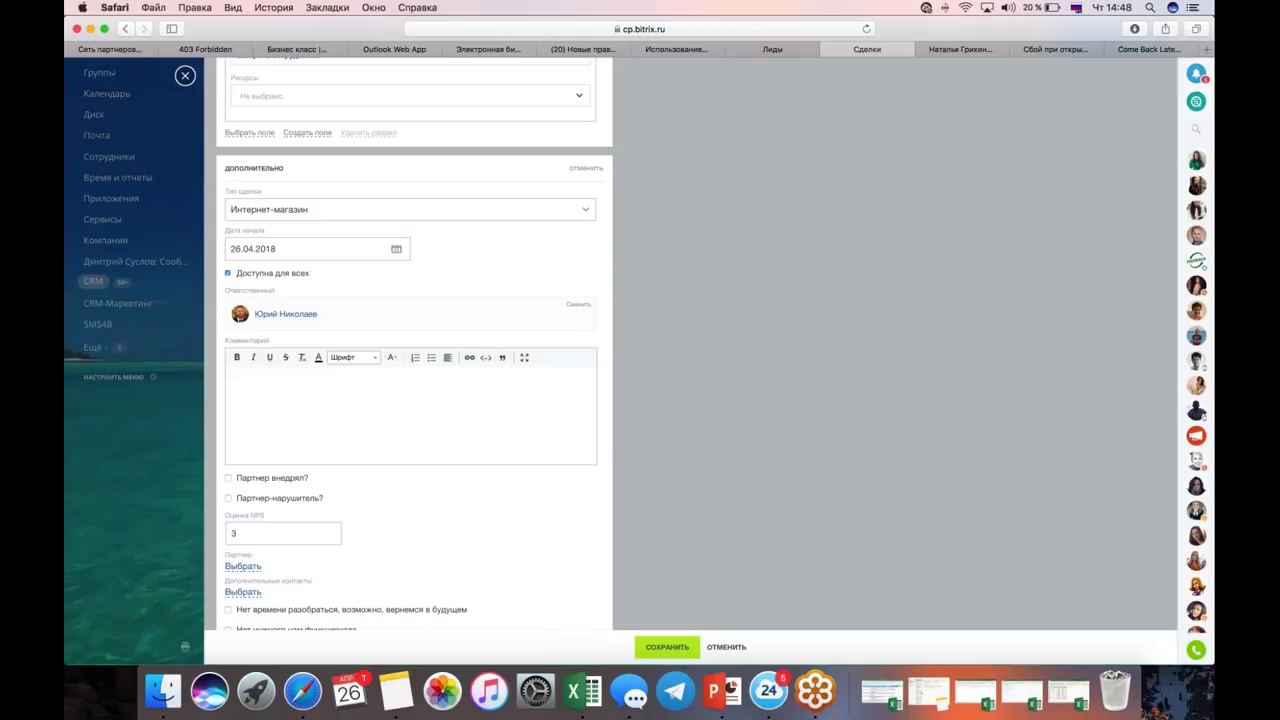
Step: Close the deal, return to the April deals calendar and open Настройки календаря
click(850, 149)
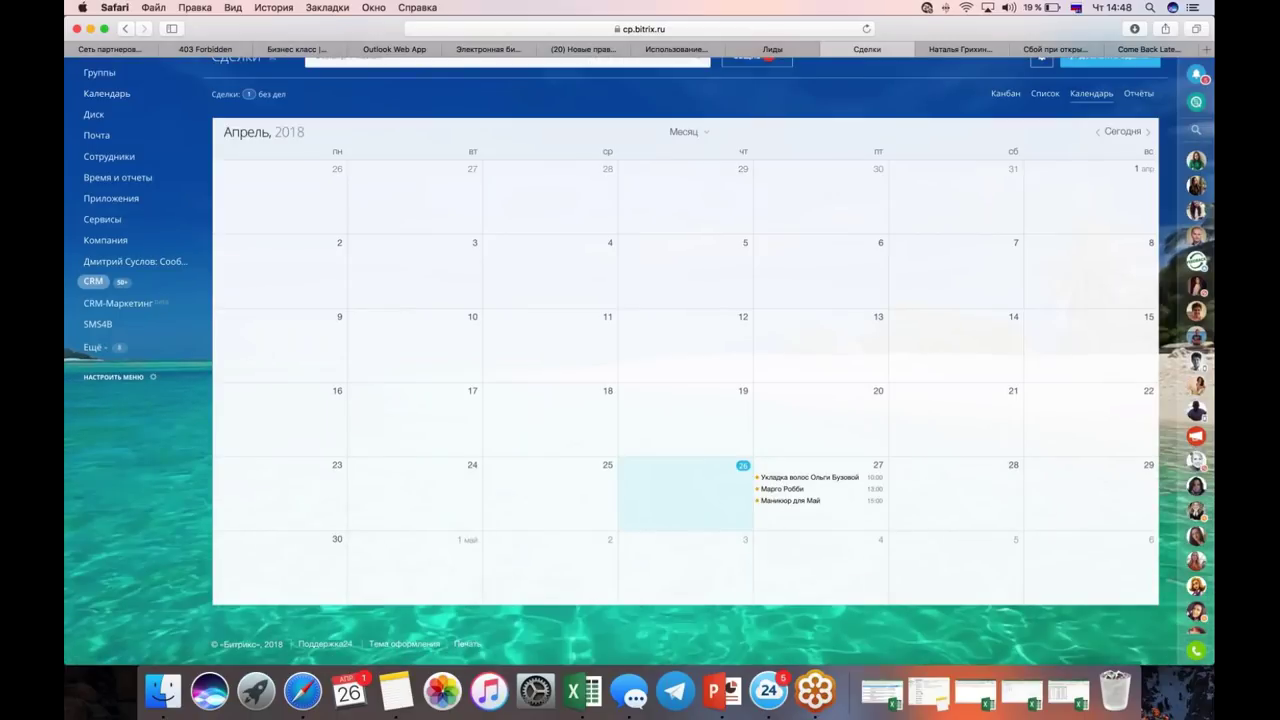
scroll(1000, 120, up, 2)
click(1041, 107)
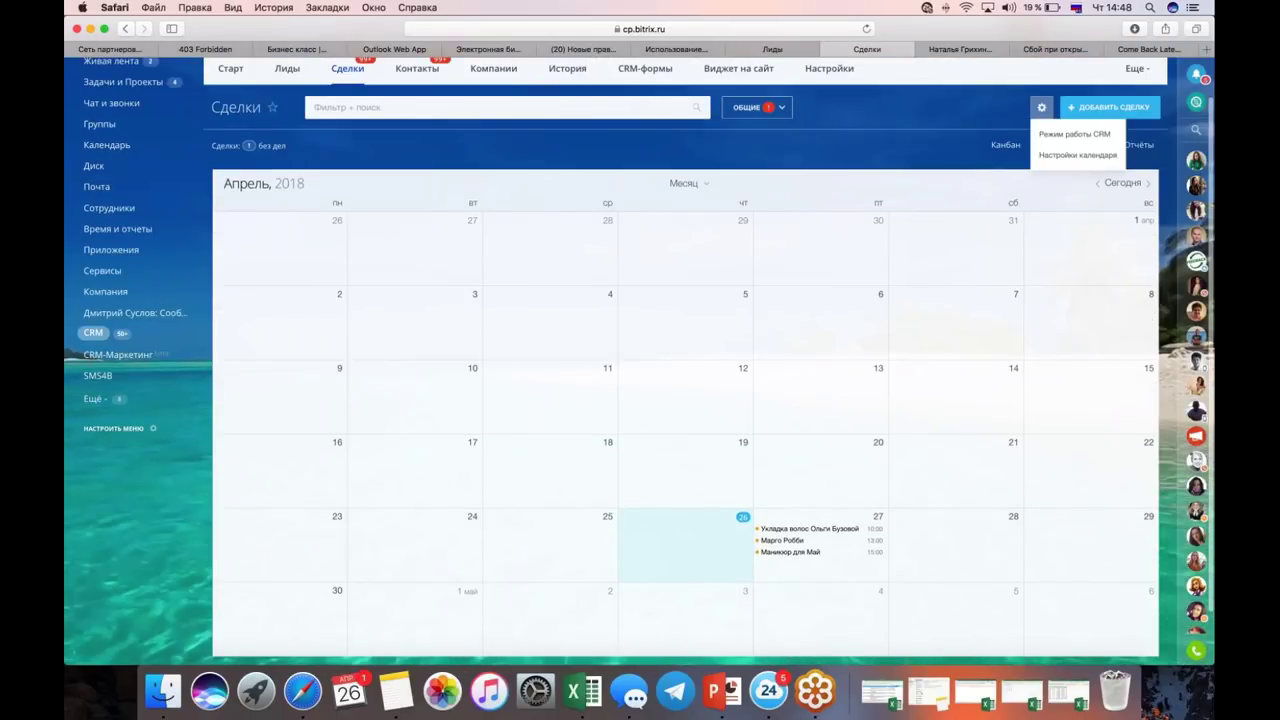
click(1041, 154)
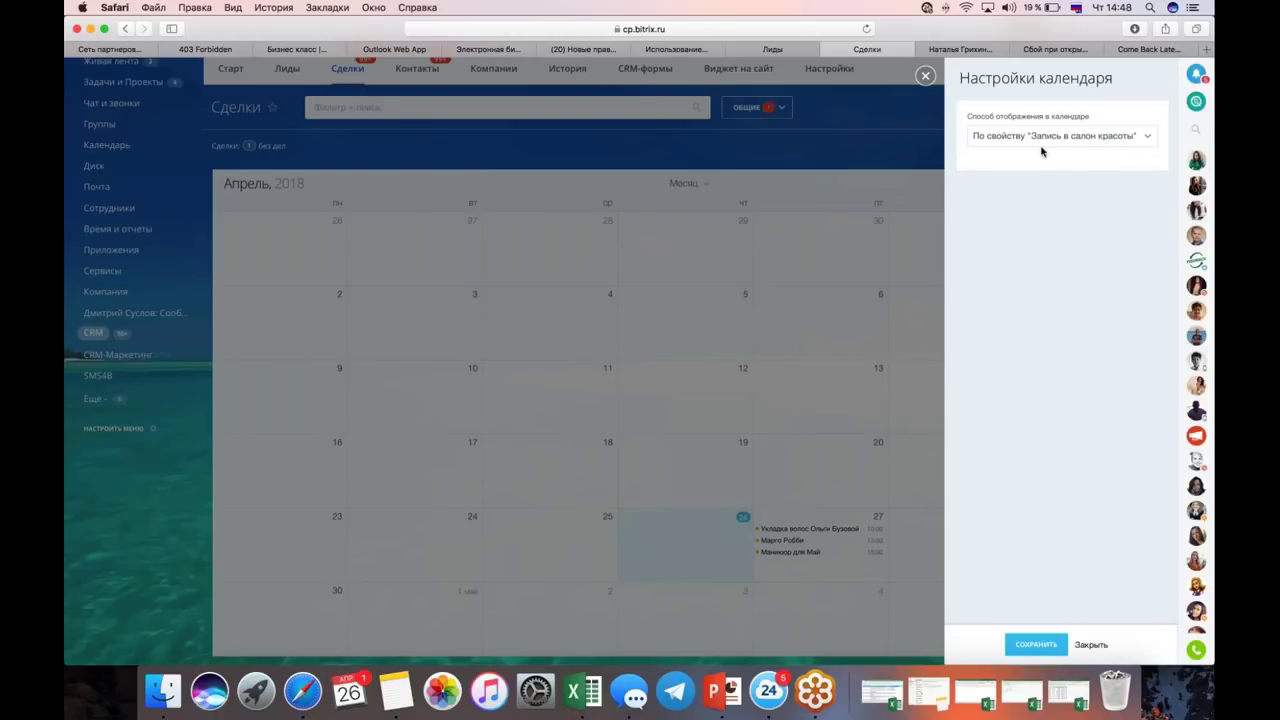
Step: Keep the calendar displaying deals by the 'Запись в салон красоты' property and close the settings
click(1041, 146)
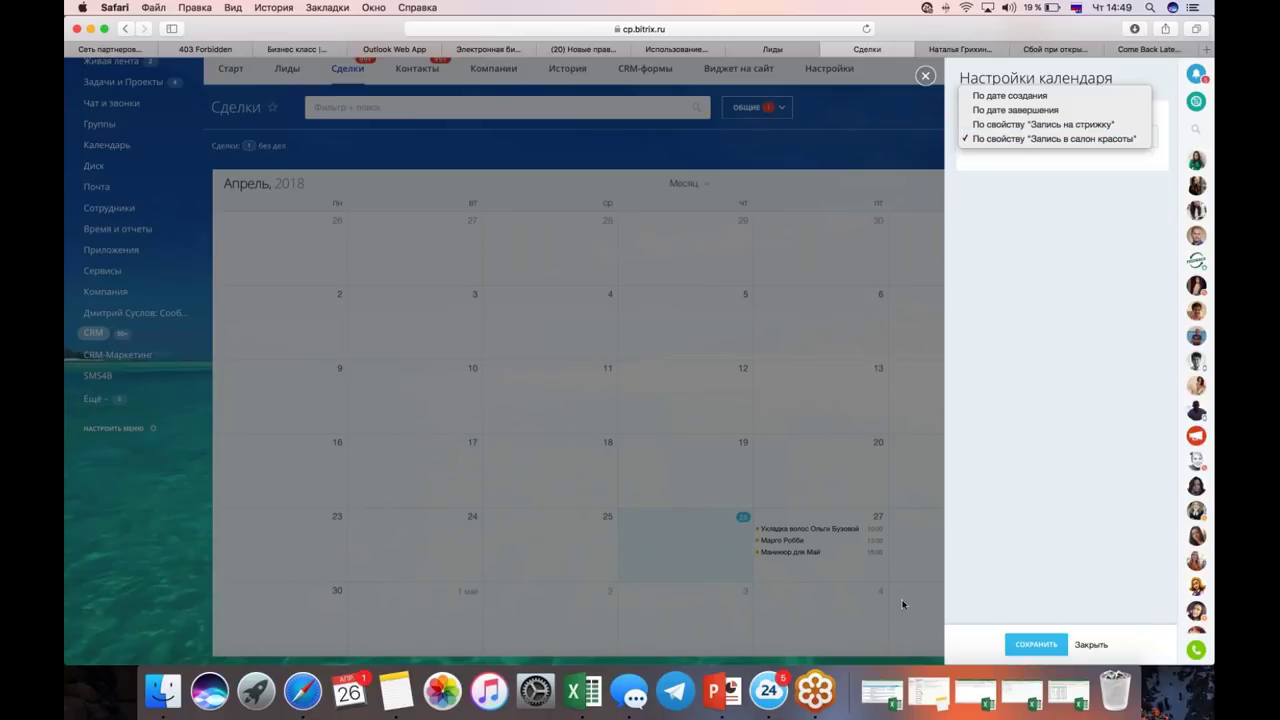
click(860, 257)
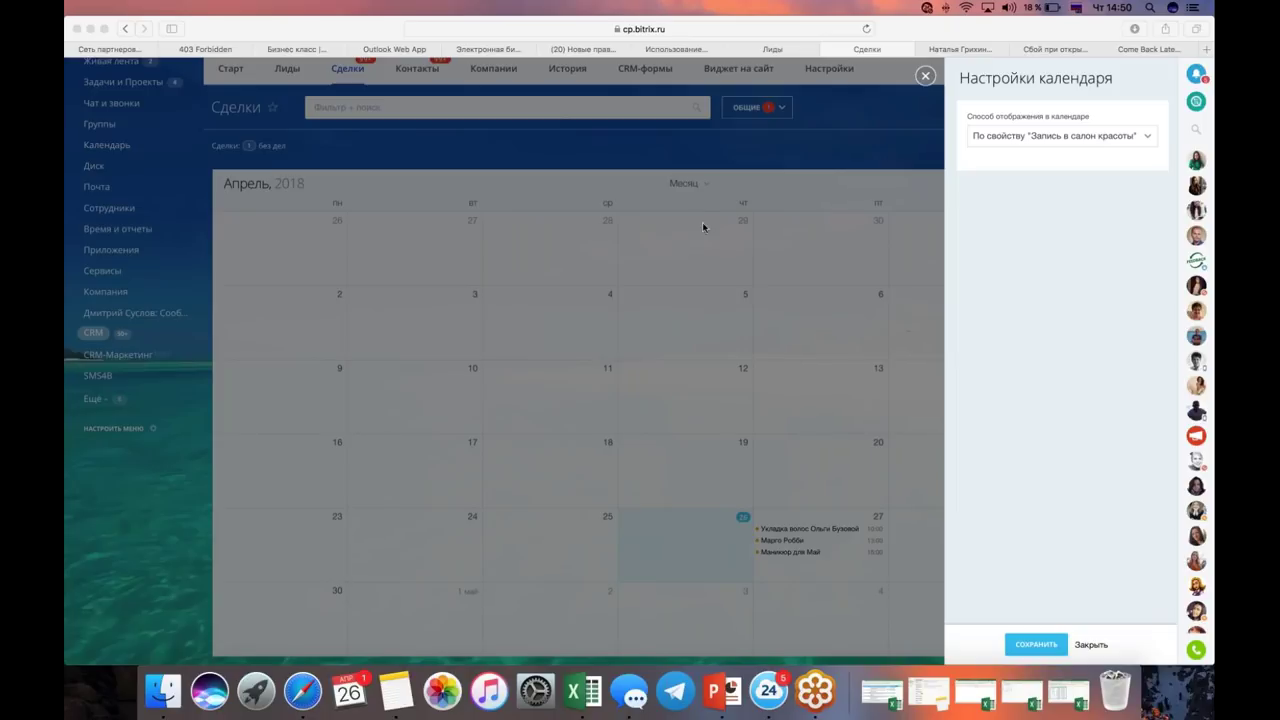
click(685, 190)
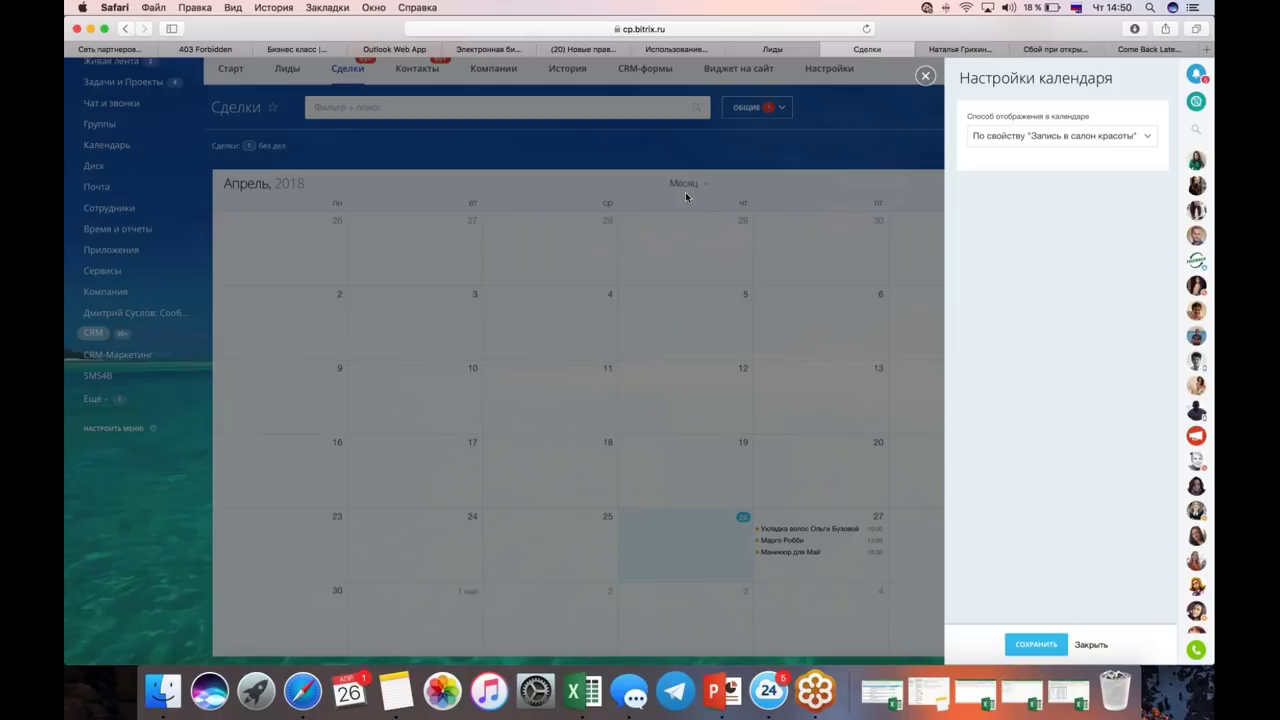
click(685, 192)
click(686, 184)
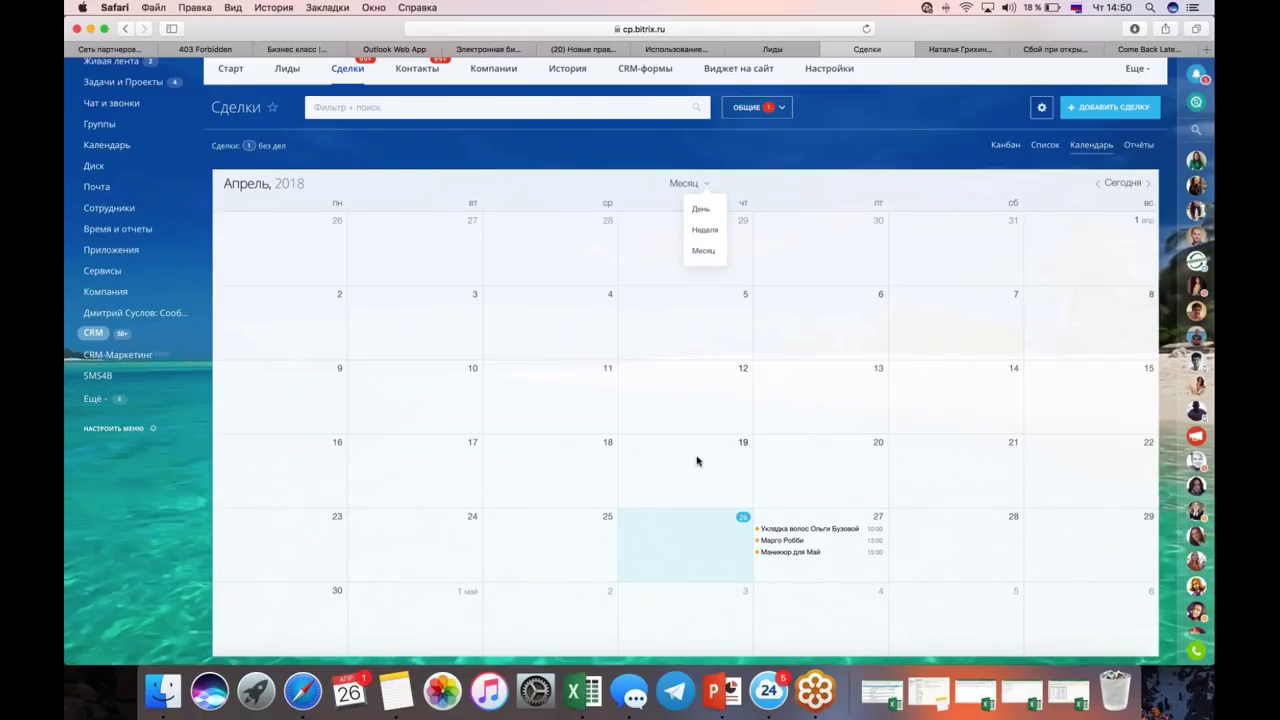
Step: Create a deal booked for 10.04.2018 at 14:50 and browse the Длительность options, preset to 1 hour
click(382, 395)
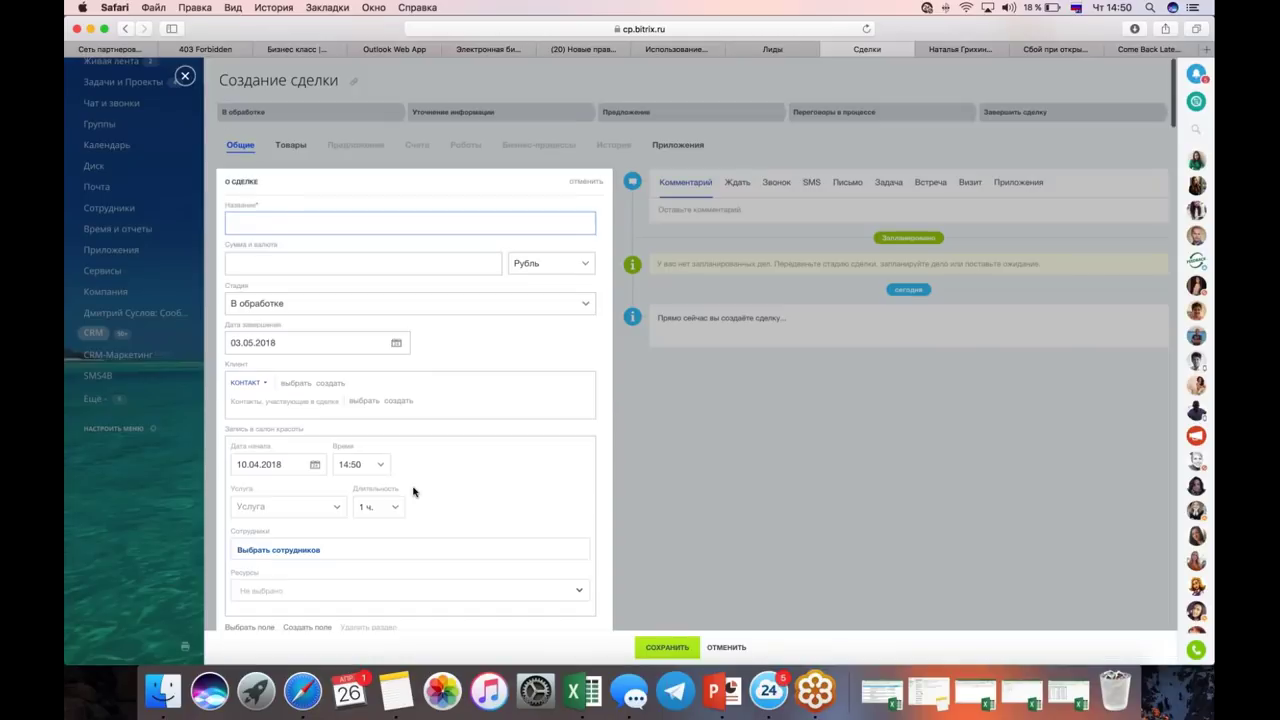
scroll(413, 491, down, 2)
click(378, 437)
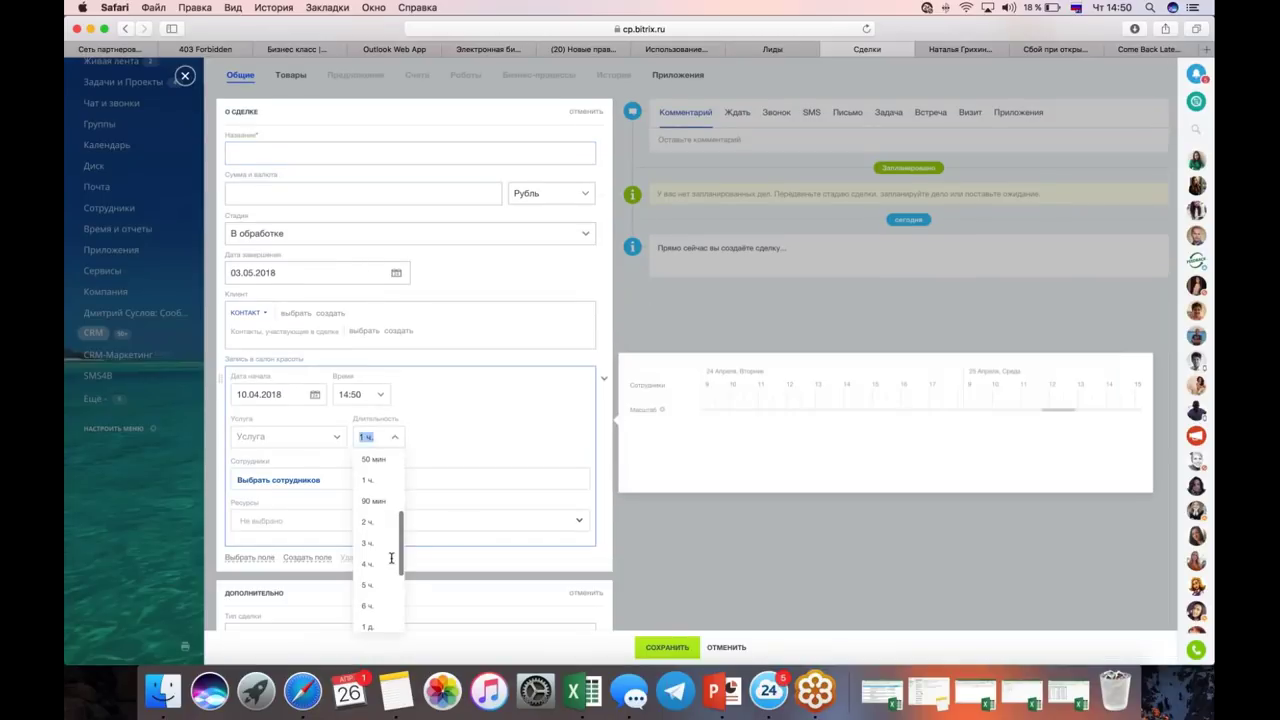
scroll(391, 558, down, 5)
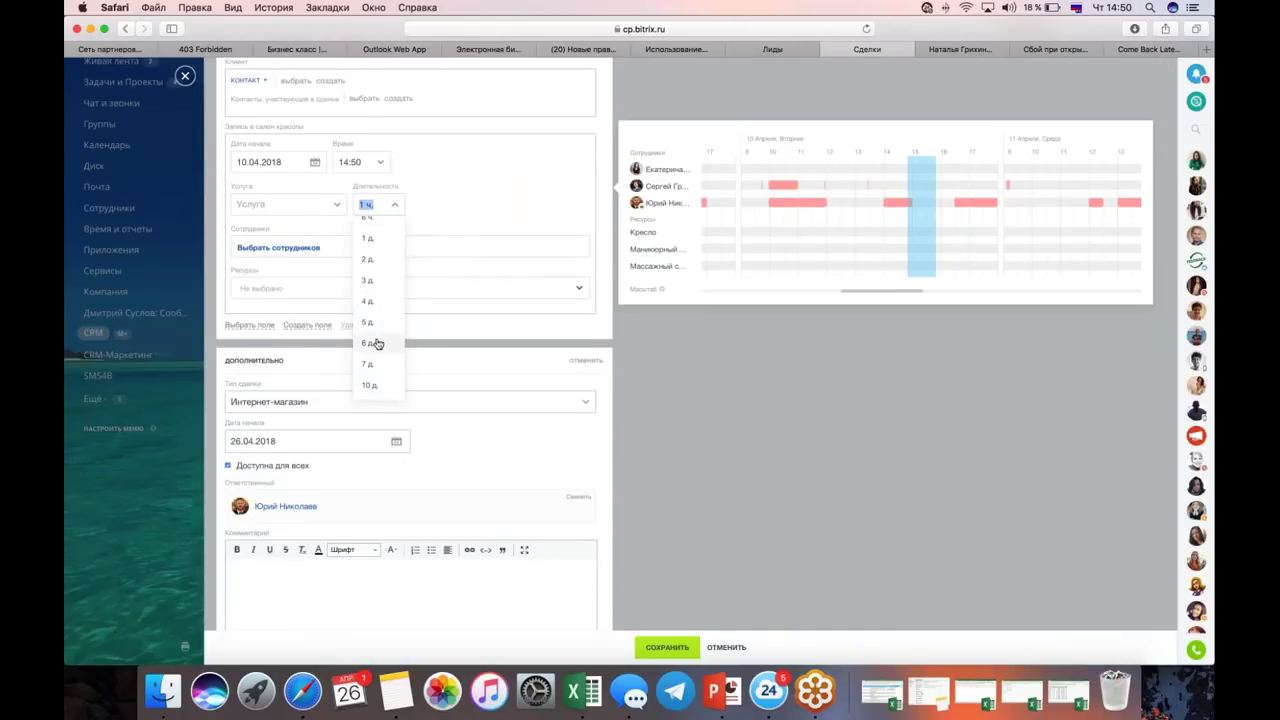
scroll(377, 343, up, 10)
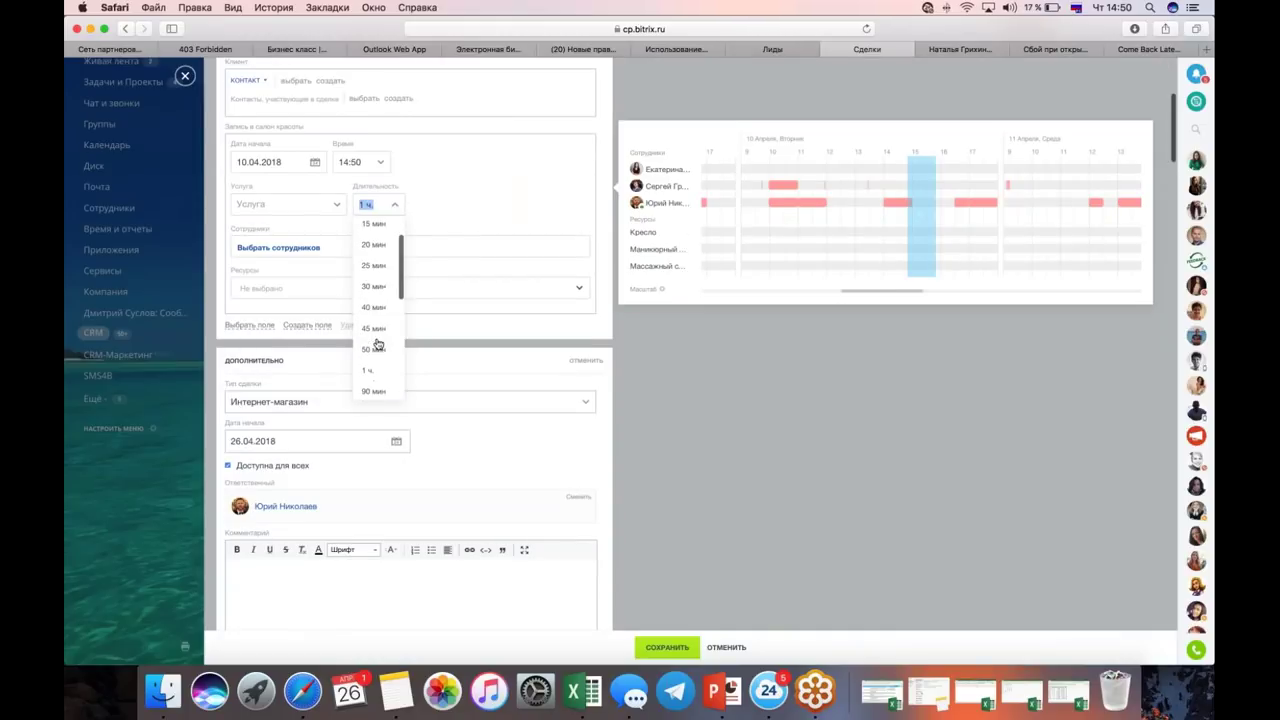
scroll(377, 343, down, 10)
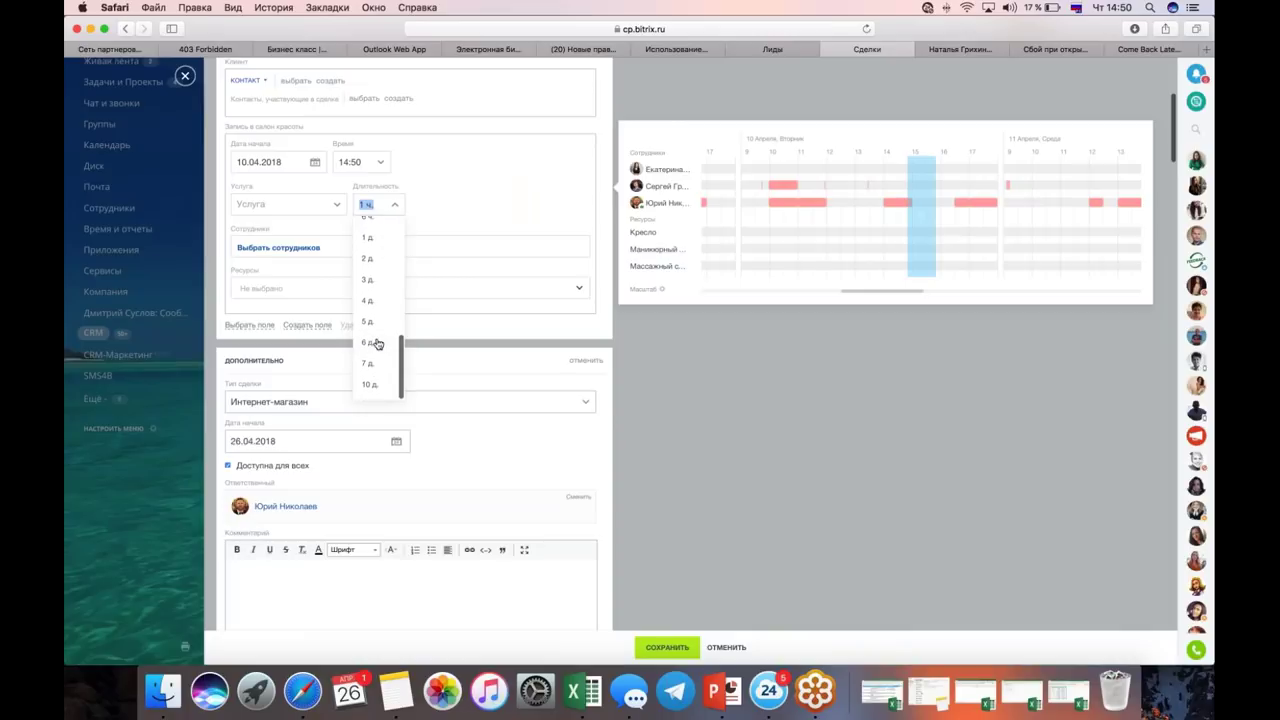
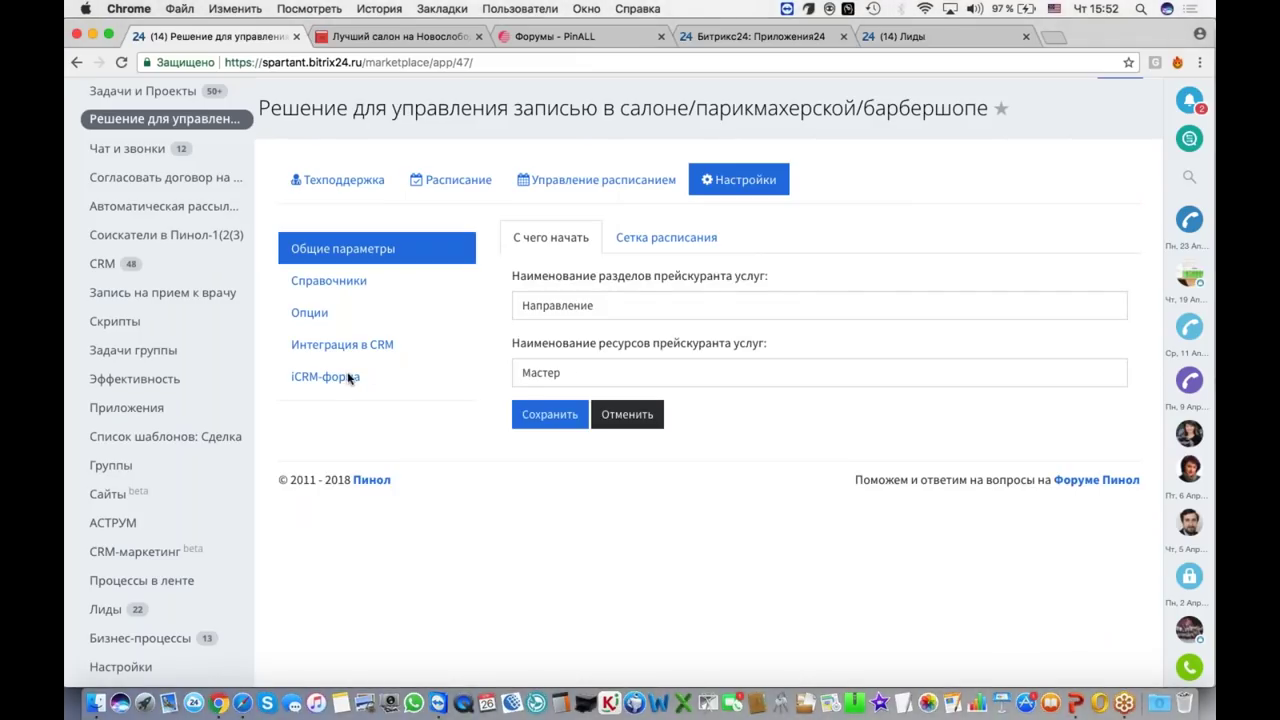
Step: Review the salon app's Опции list of 11 features, then switch to the PinALL forums tab
scroll(349, 378, up, 2)
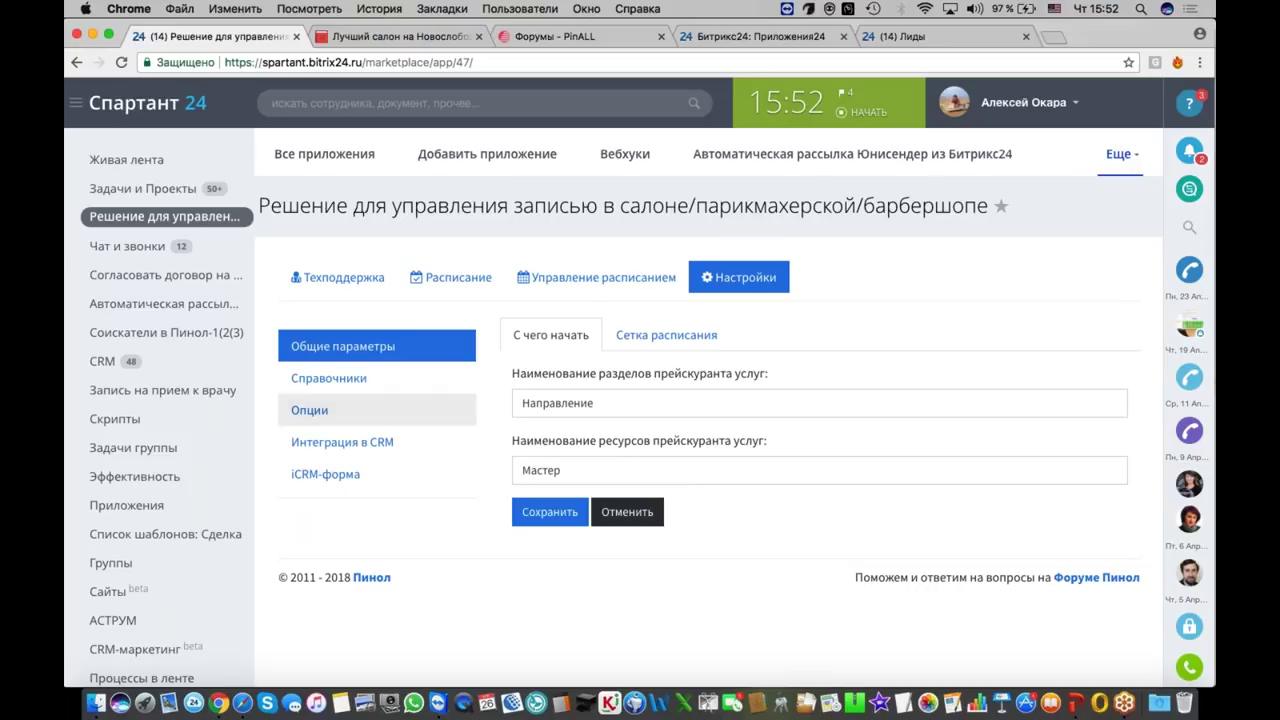
click(318, 418)
scroll(640, 400, down, 3)
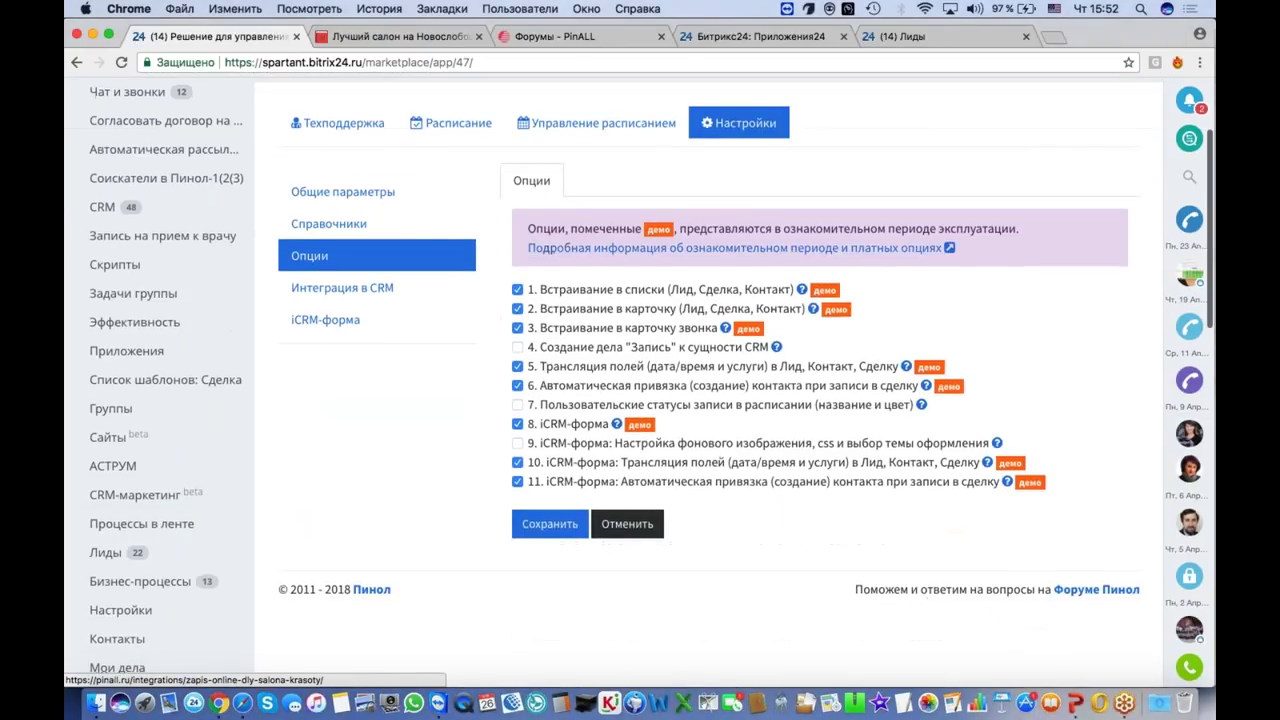
scroll(640, 400, up, 2)
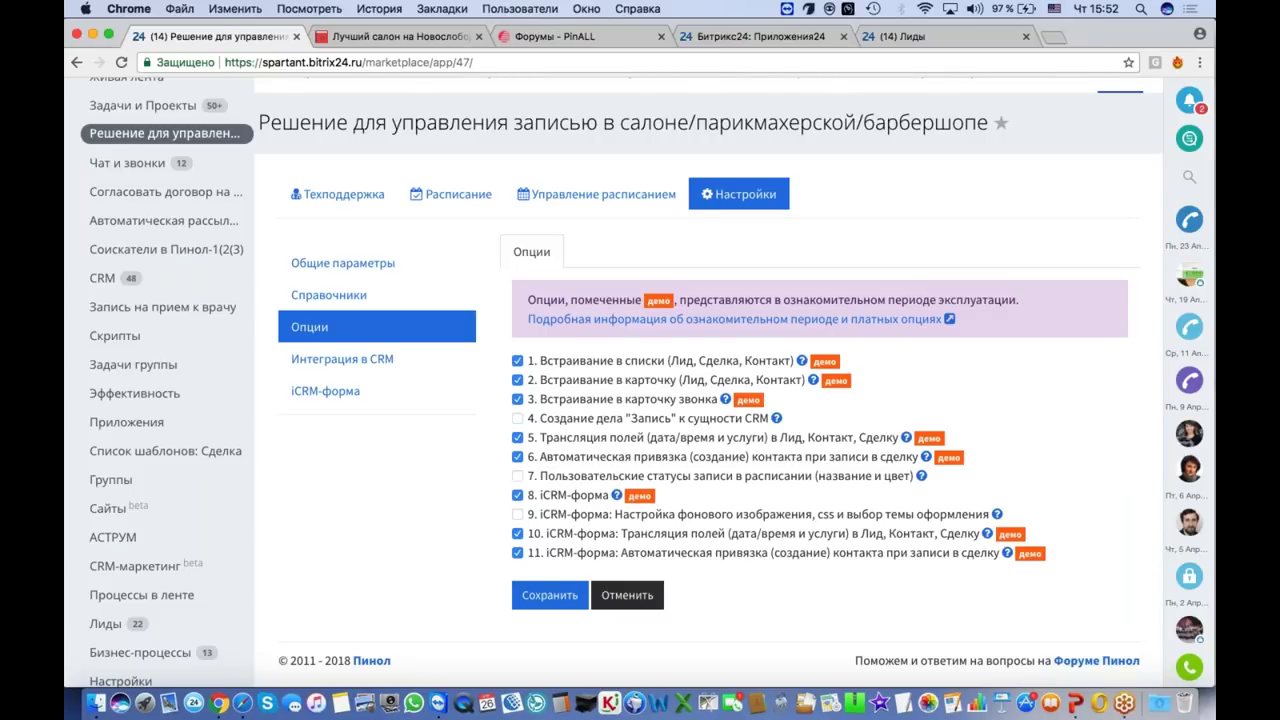
scroll(640, 400, up, 2)
scroll(700, 400, up, 1)
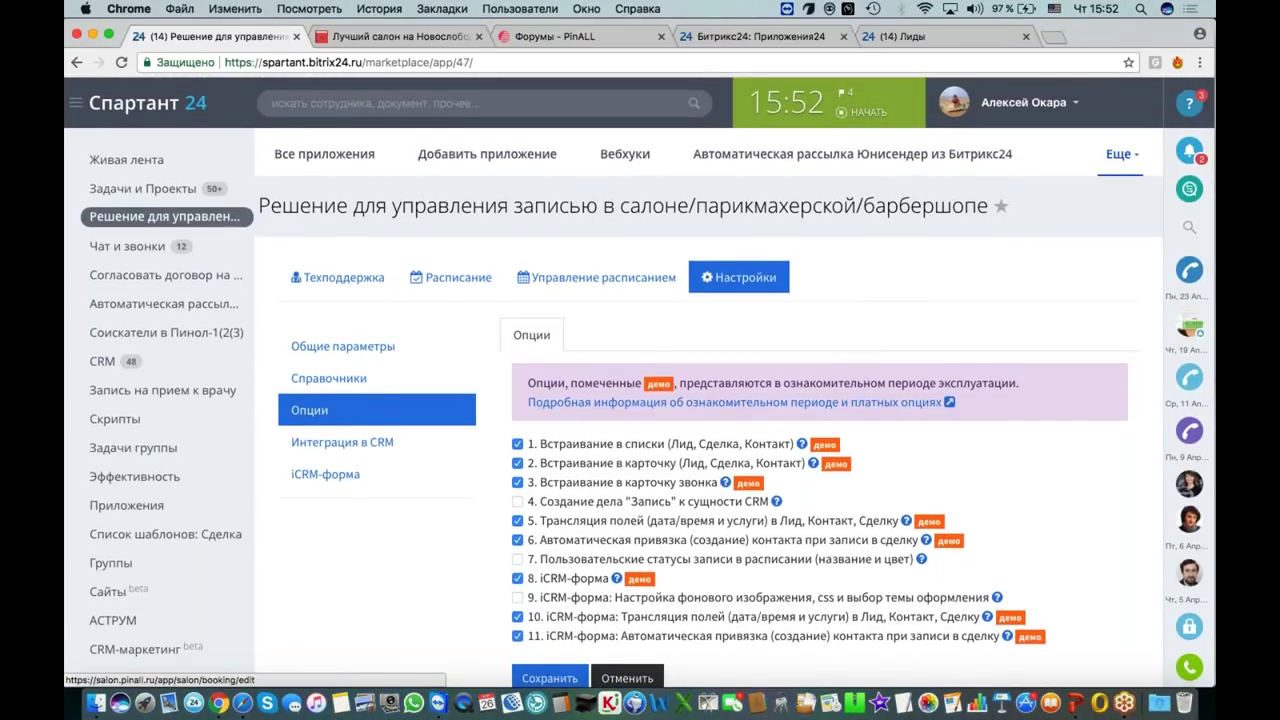
click(580, 36)
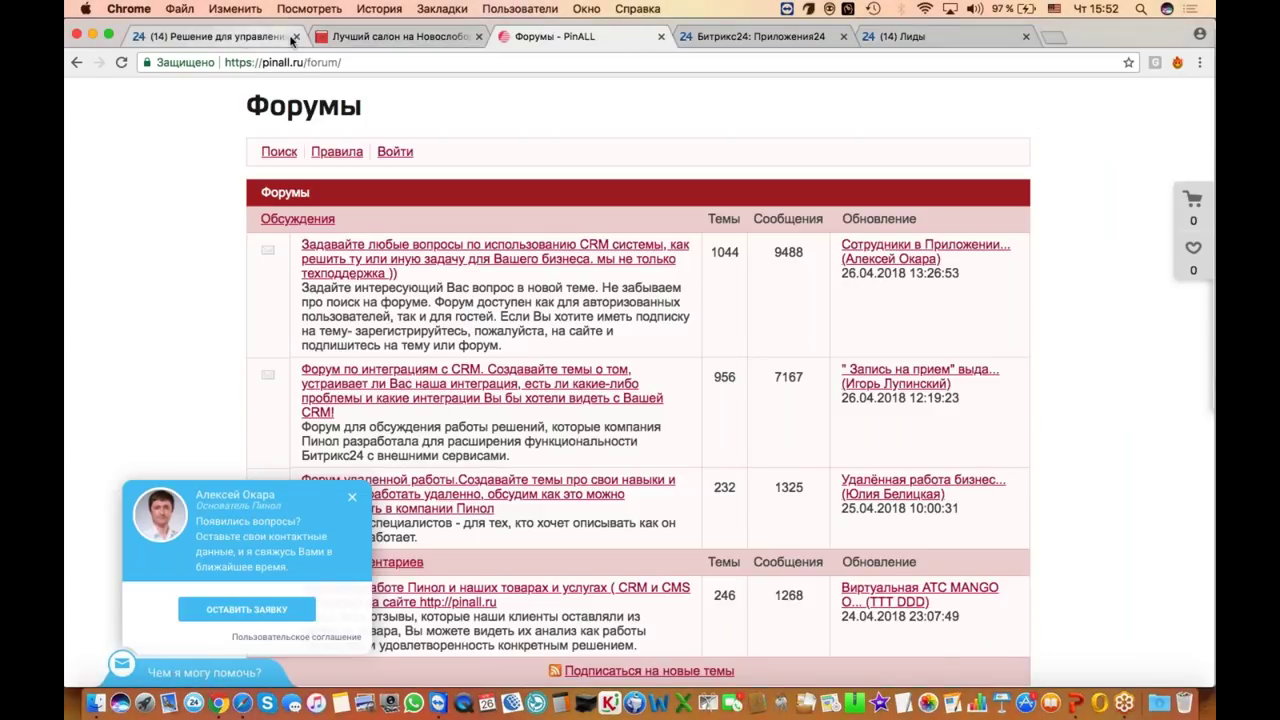
Step: View the nail master's weekly grid on the 'Лучший салон' tab, then return to Bitrix24 Опции
click(370, 37)
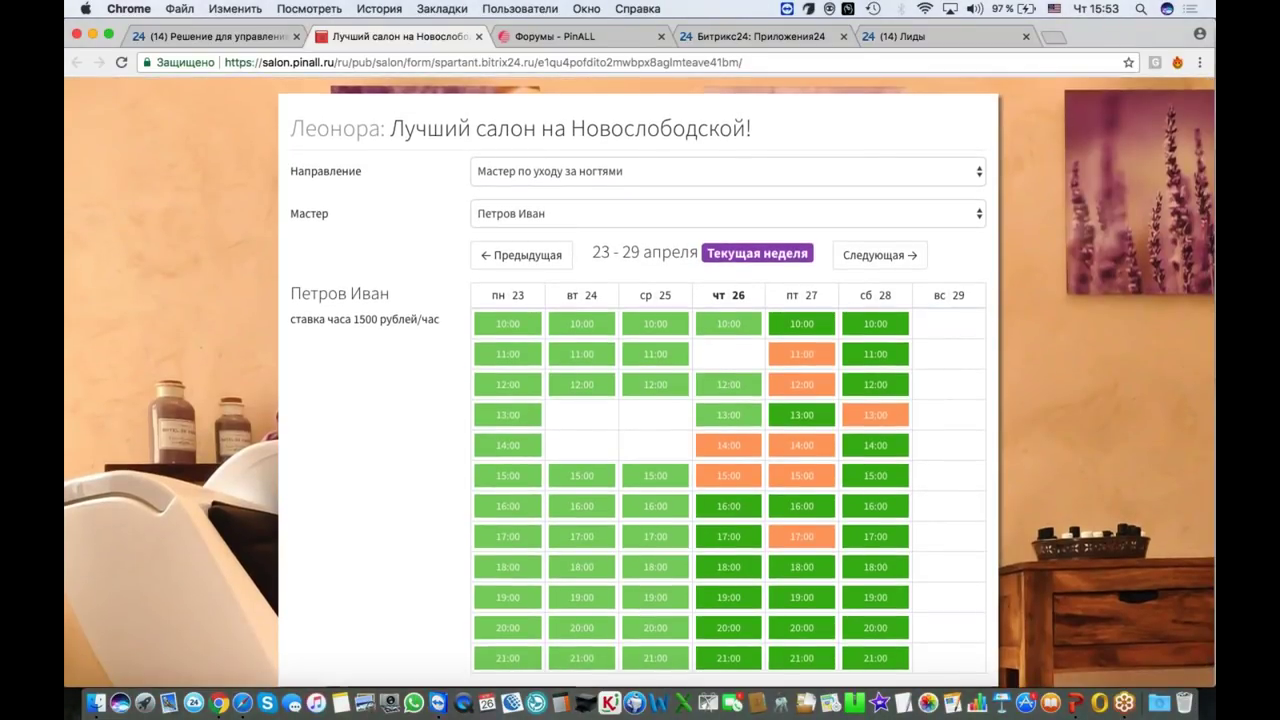
click(232, 38)
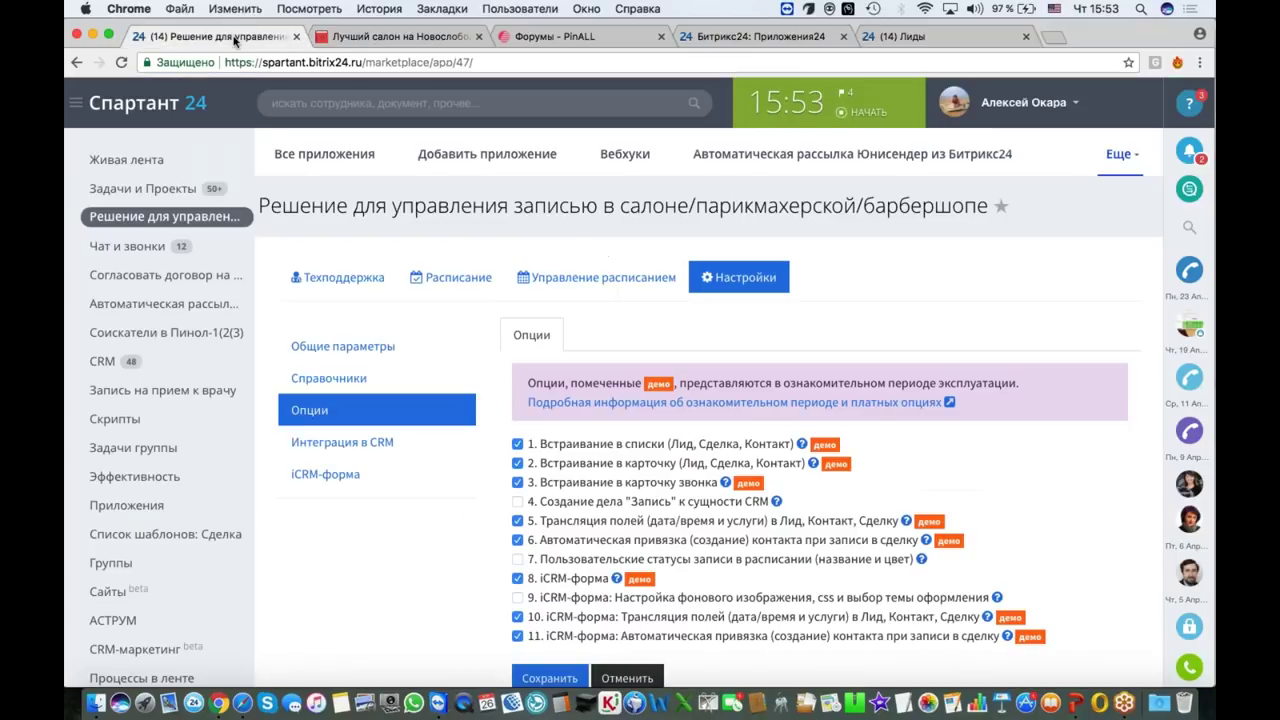
scroll(486, 318, down, 1)
scroll(634, 446, down, 2)
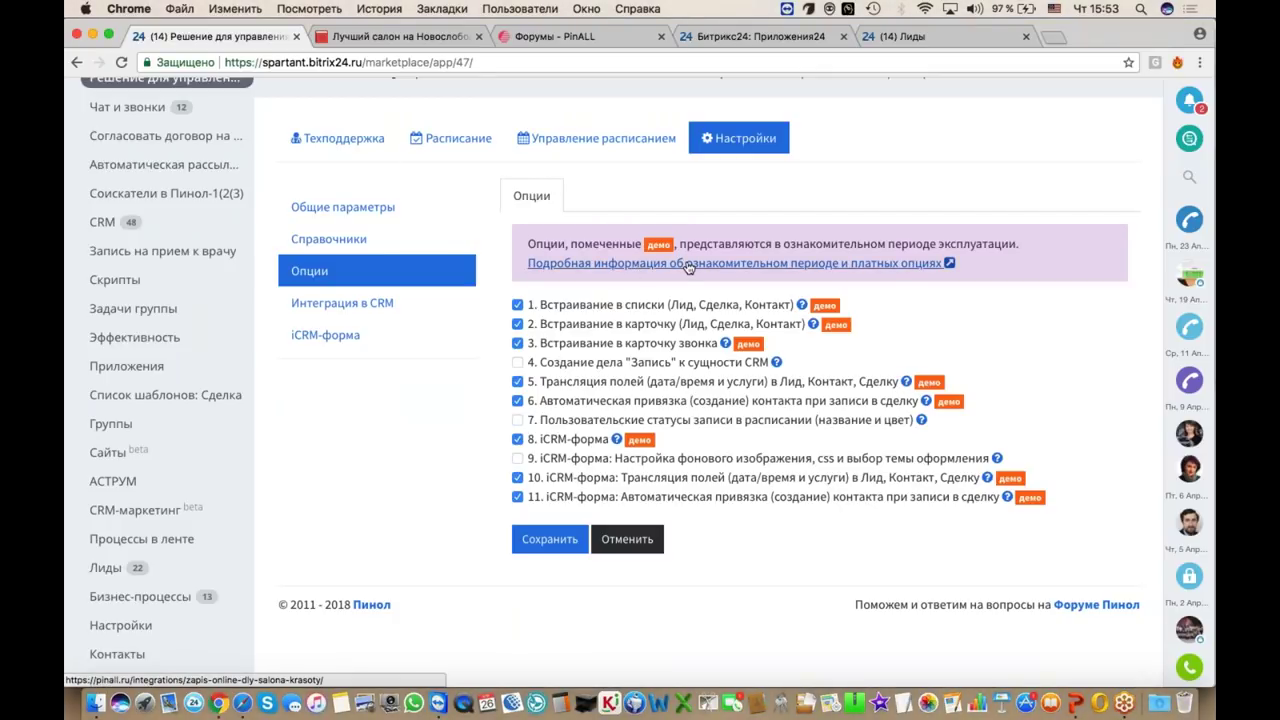
scroll(688, 268, up, 3)
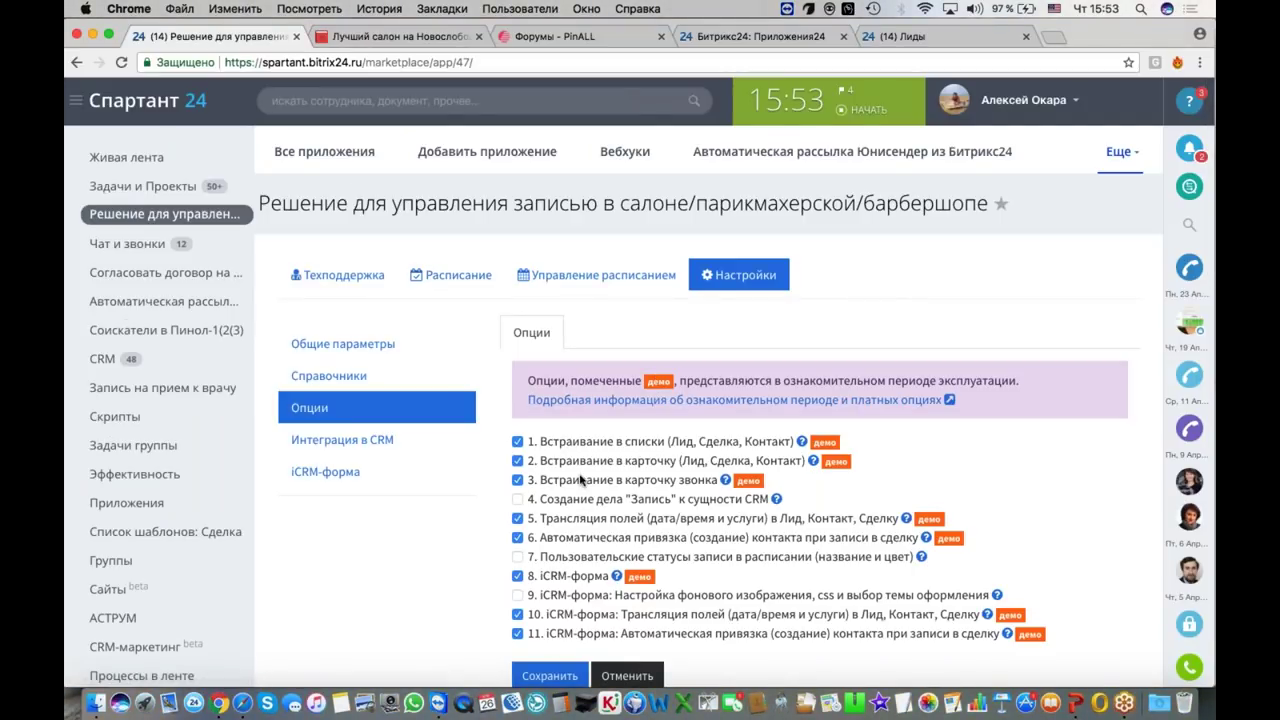
scroll(580, 481, up, 1)
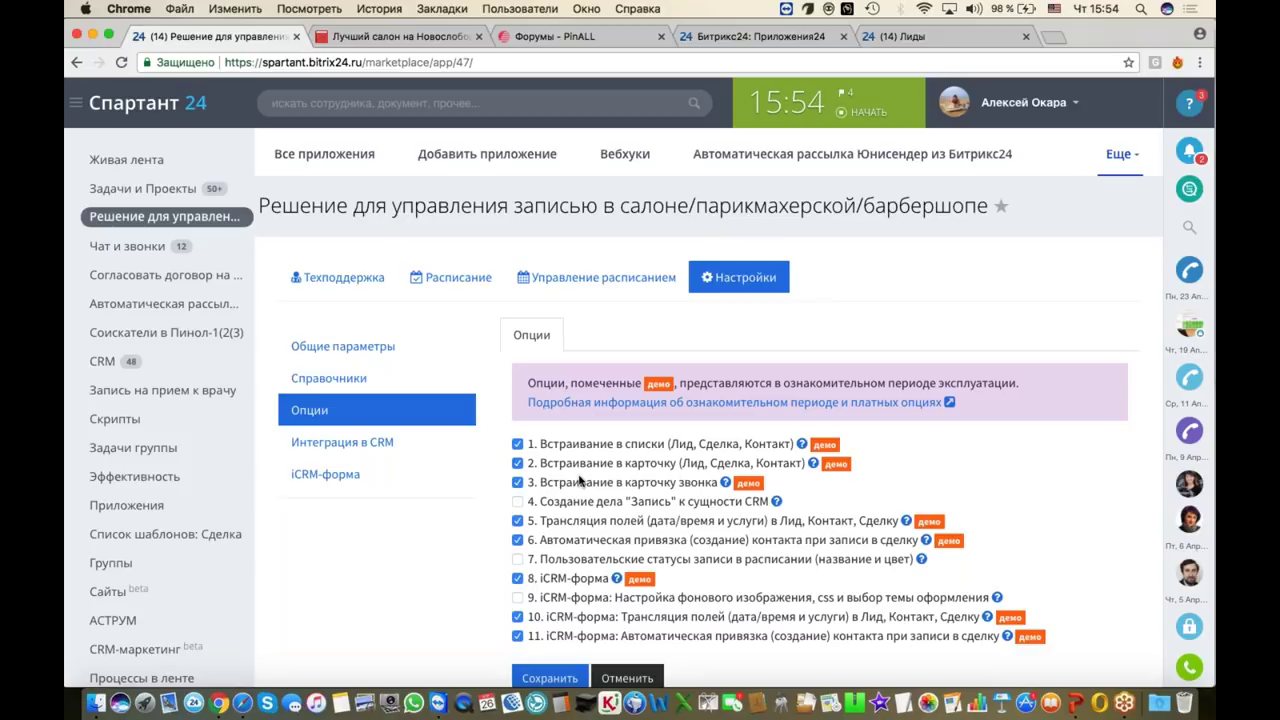
Step: Open the app's detailed info and jump to 'Что почем? Параметры монетизации'
click(625, 402)
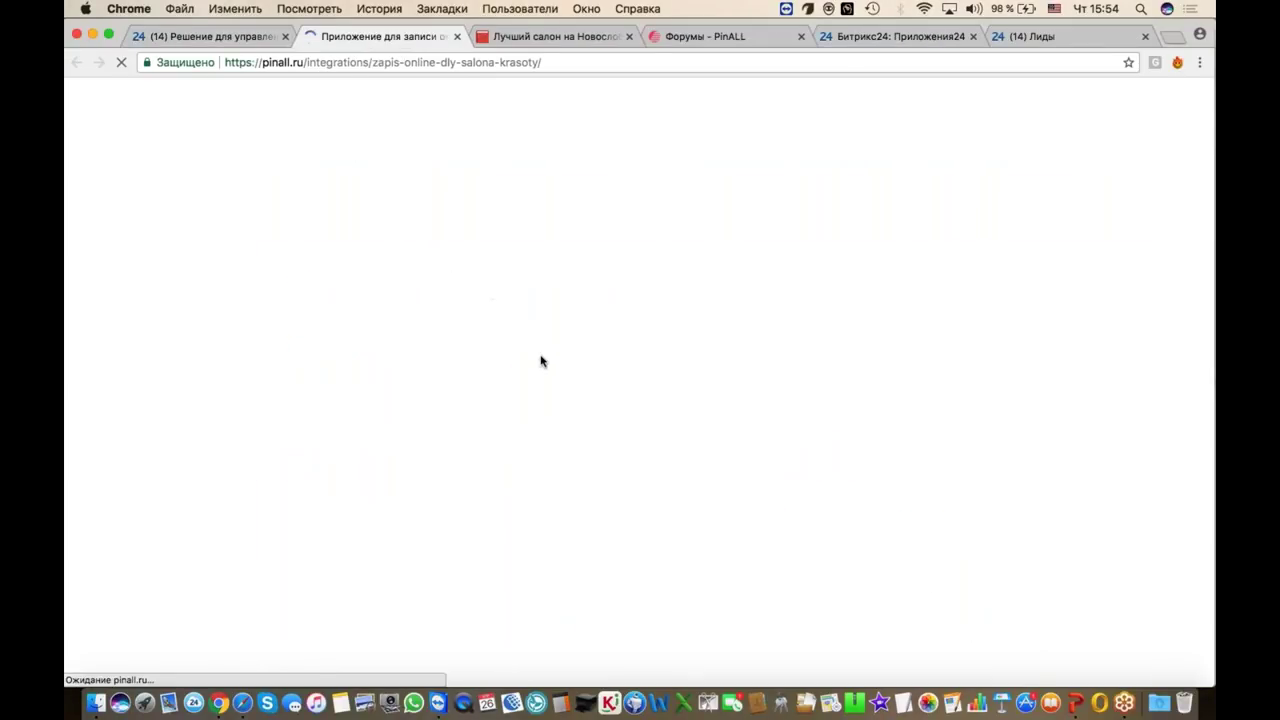
scroll(541, 360, down, 5)
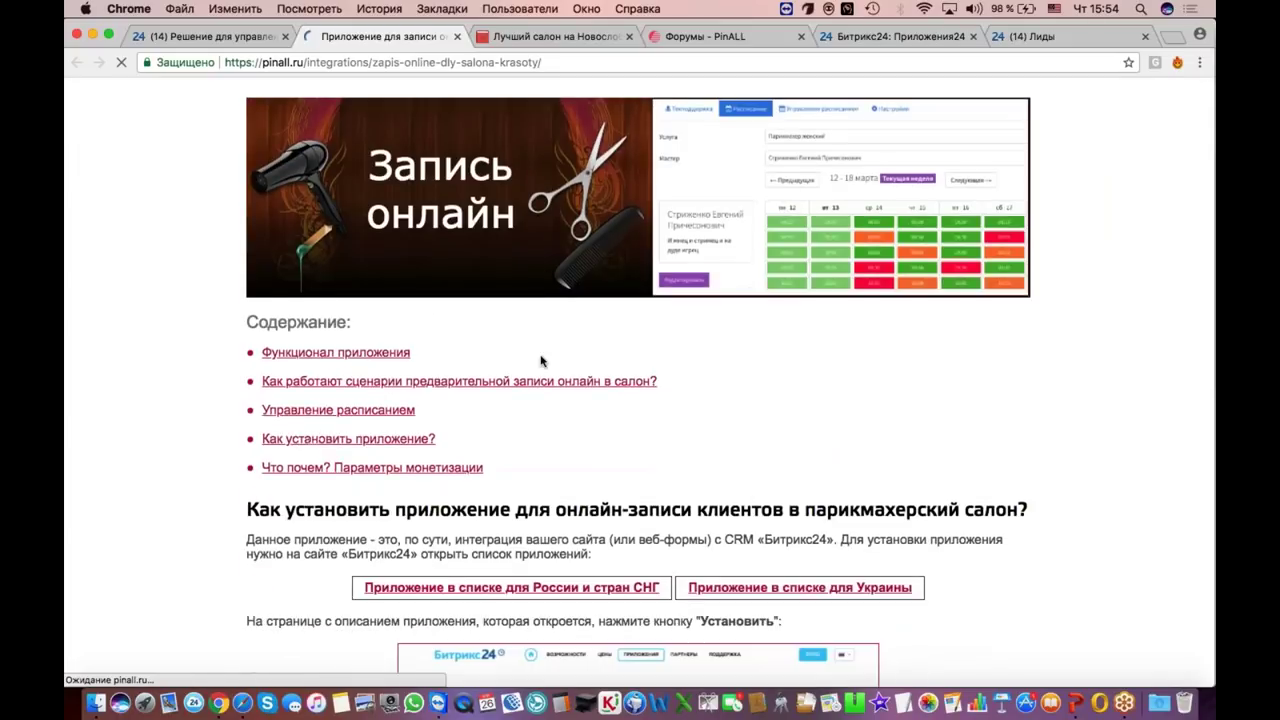
scroll(541, 360, up, 5)
scroll(541, 360, down, 2)
scroll(640, 380, down, 15)
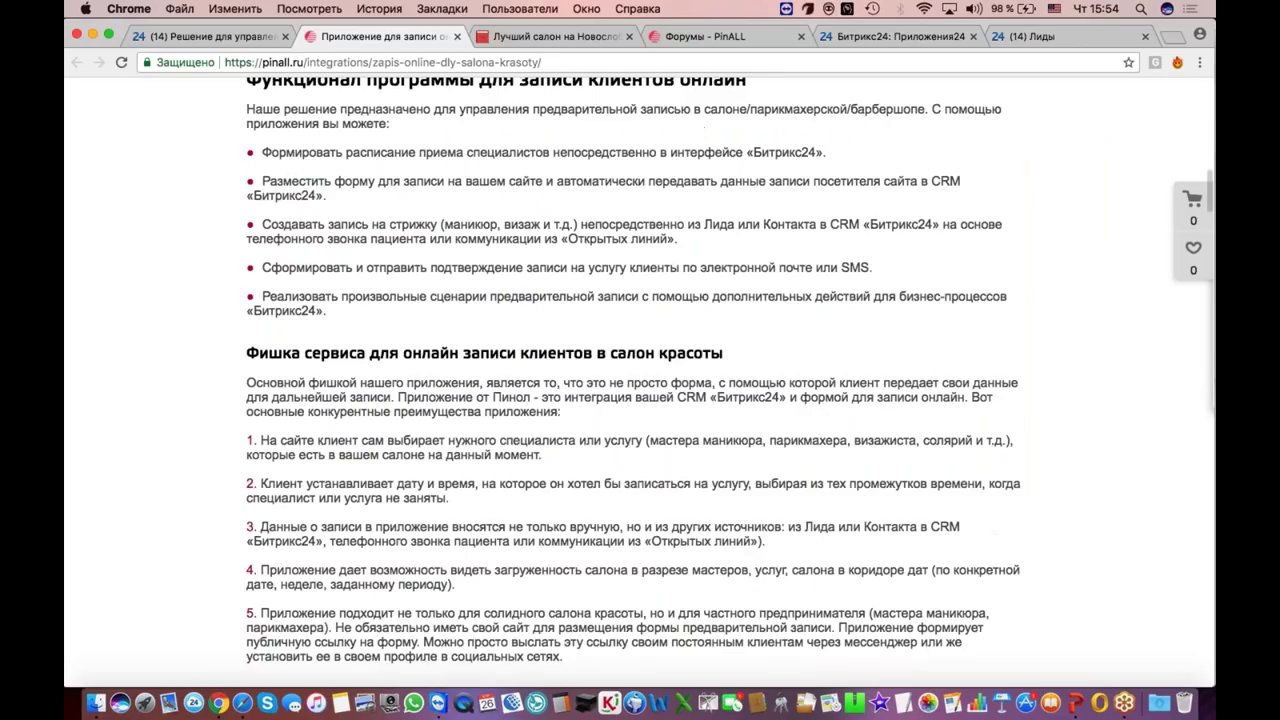
scroll(640, 400, down, 10)
scroll(418, 314, up, 4)
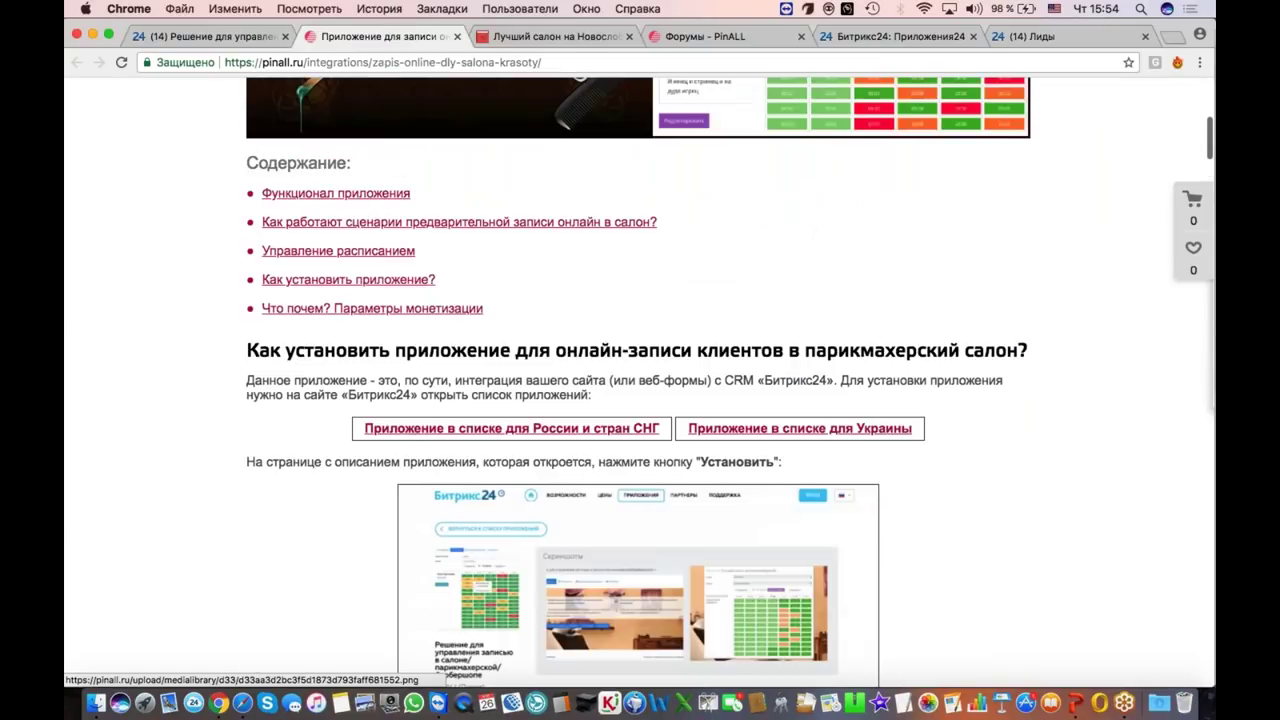
click(418, 310)
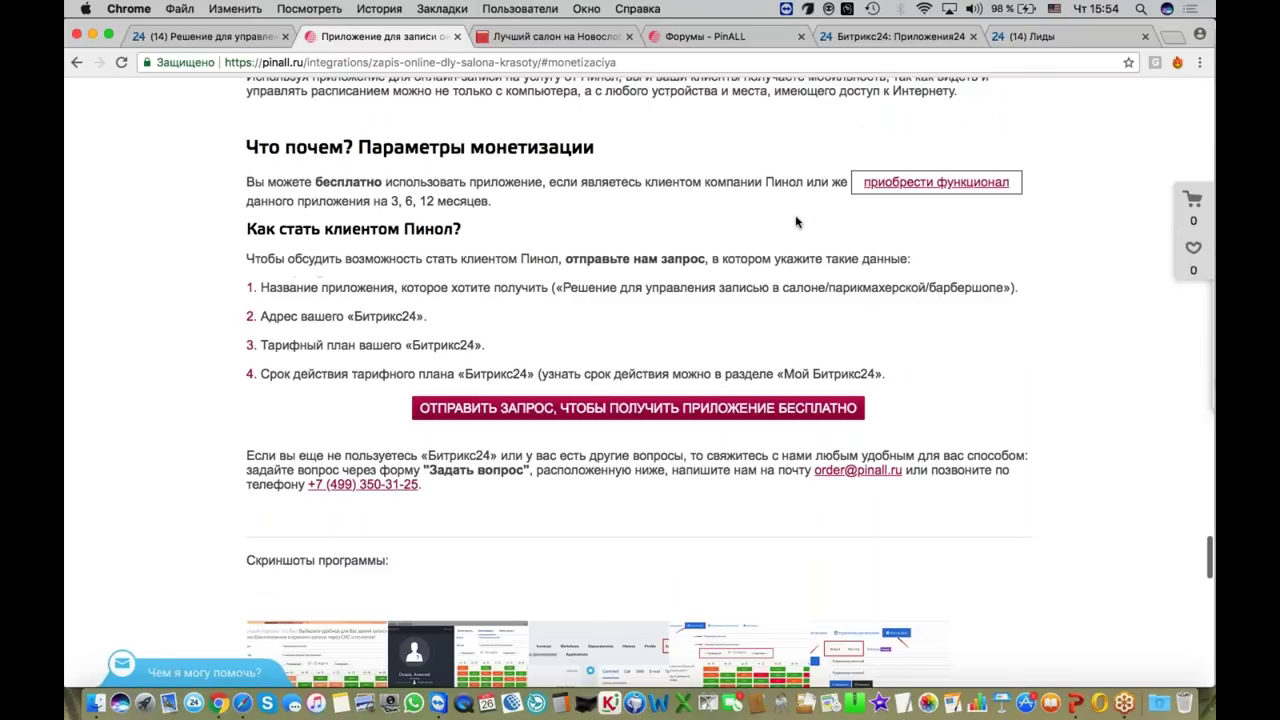
Step: Compare purchase prices (3 months 22 827 руб., 6 months 25 079 руб.), then return to Bitrix24
click(885, 186)
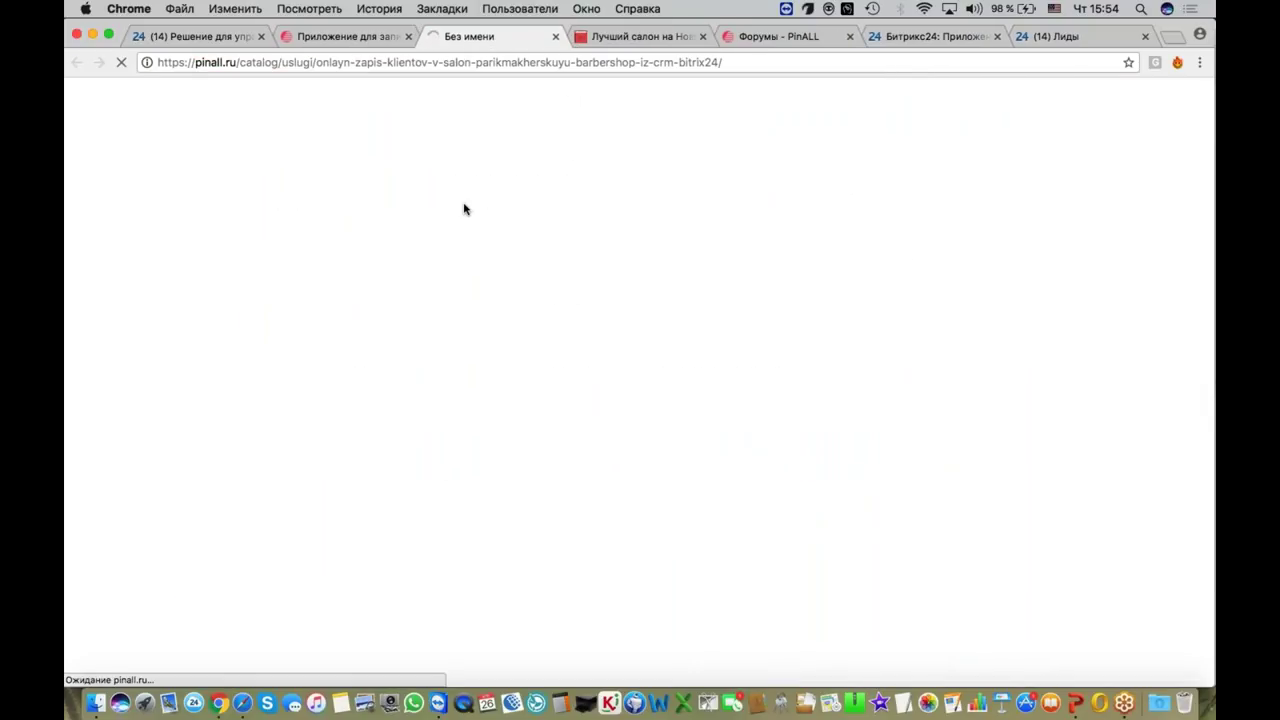
scroll(481, 322, down, 10)
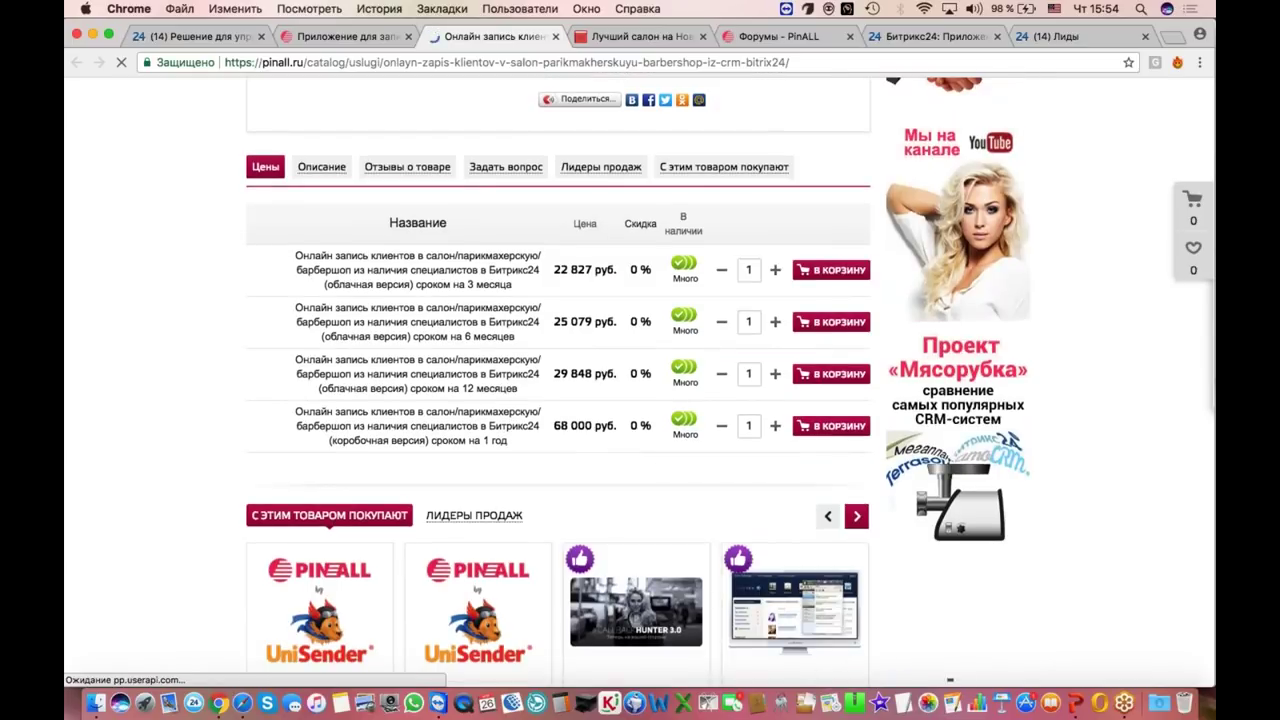
drag(553, 269, 601, 267)
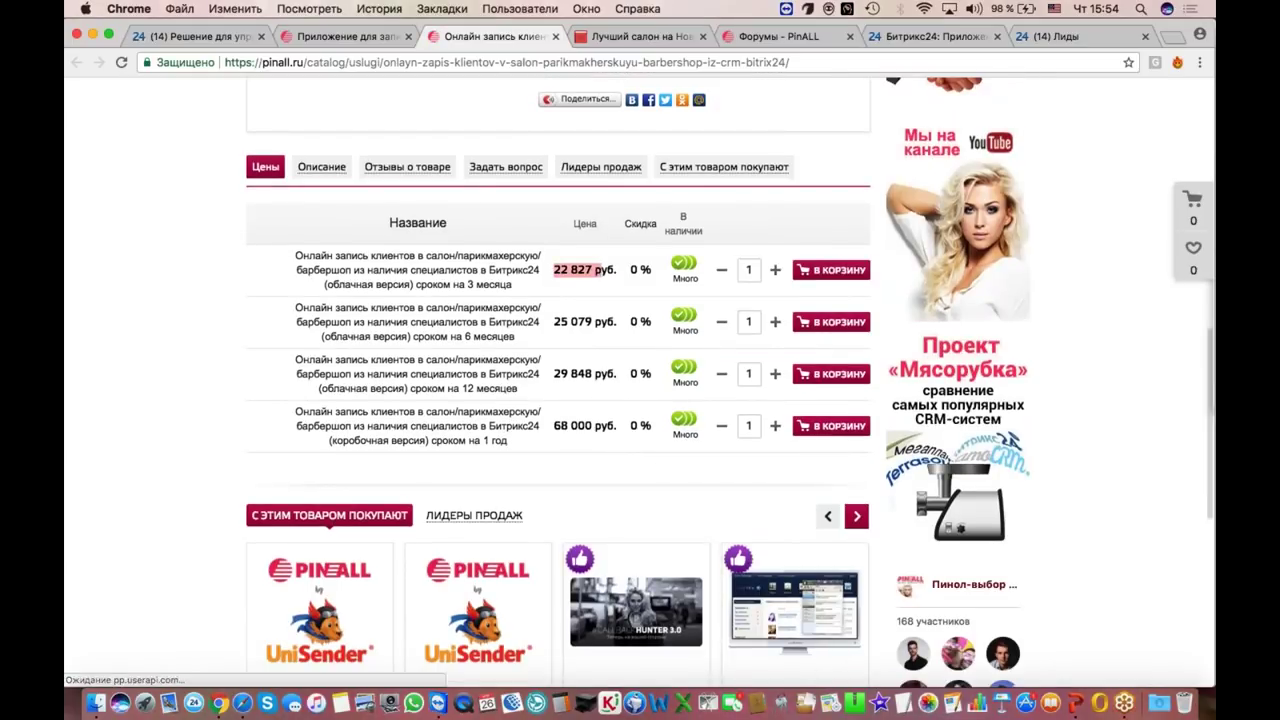
drag(553, 321, 630, 321)
click(554, 369)
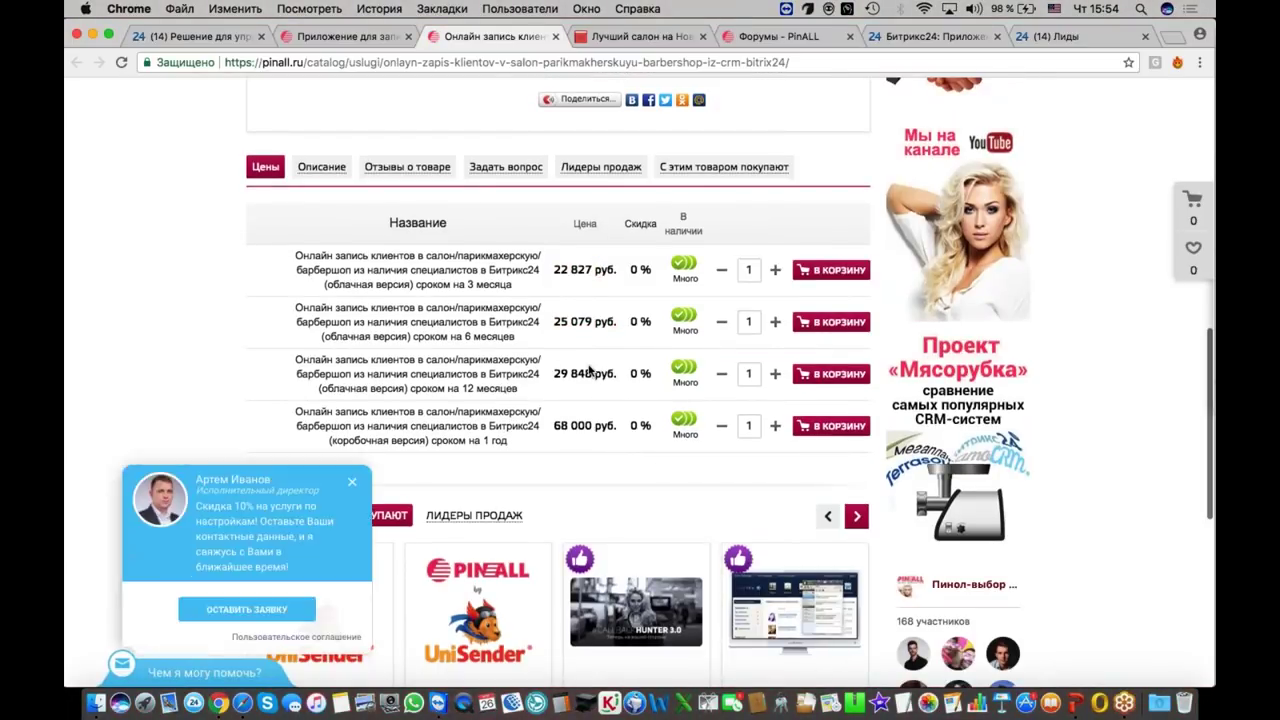
scroll(590, 372, down, 1)
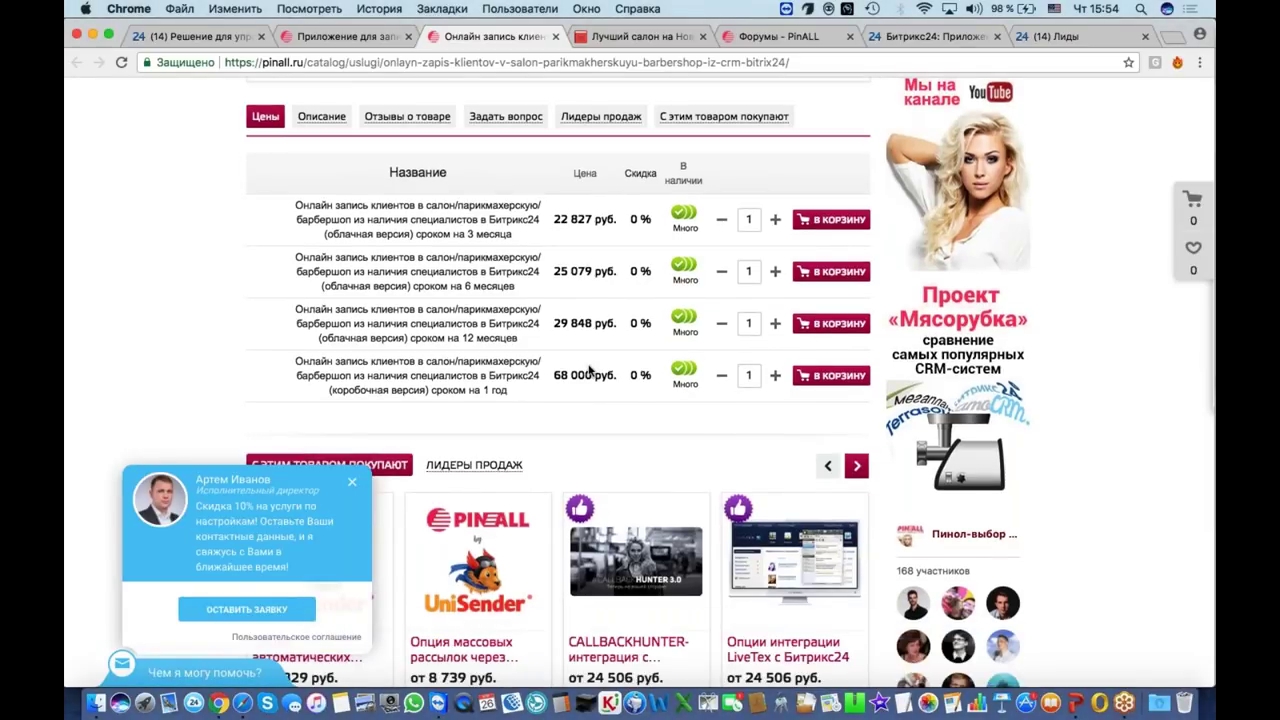
click(190, 36)
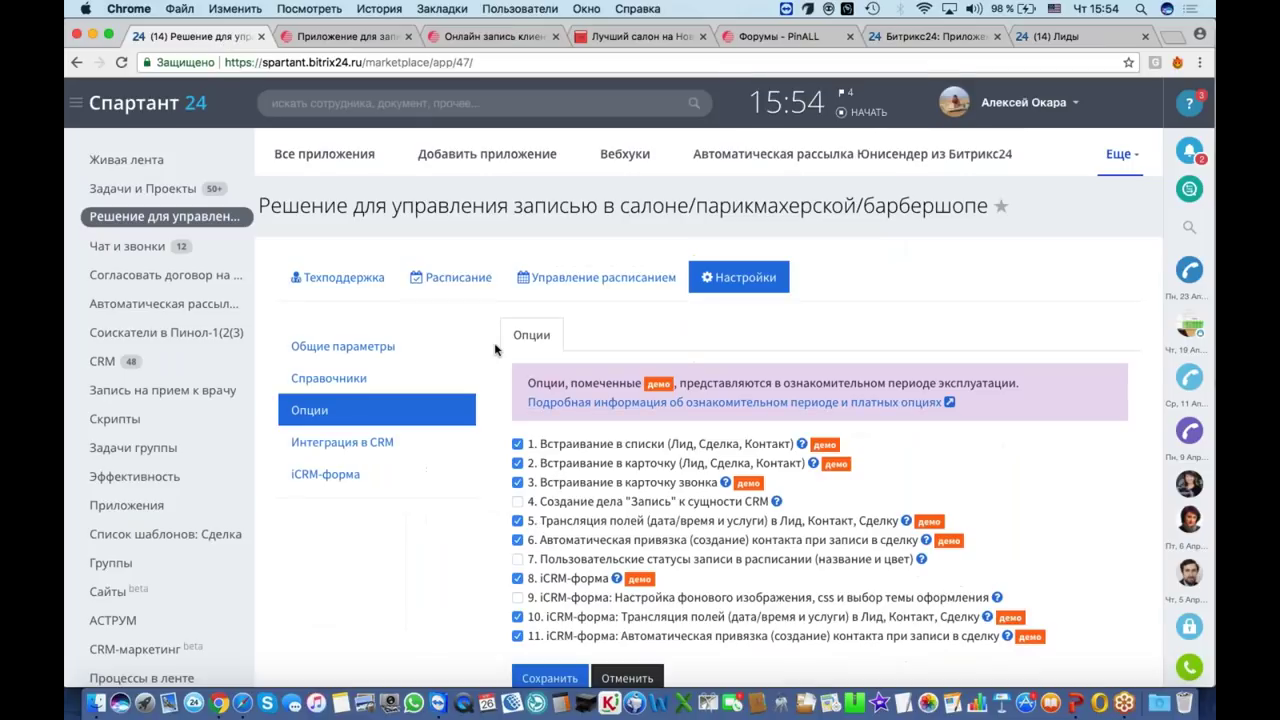
Step: Bring up the pinall.ru price table tab for the booking app, then go back to Bitrix24
scroll(589, 475, down, 2)
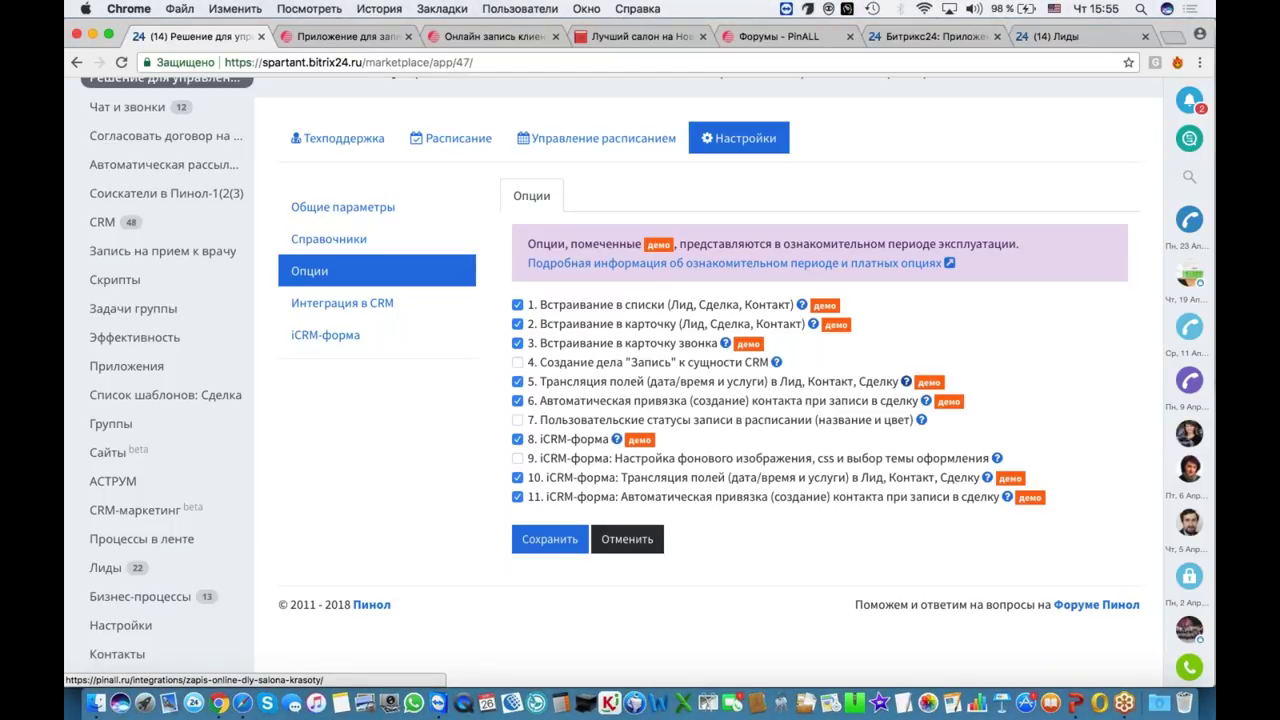
click(490, 37)
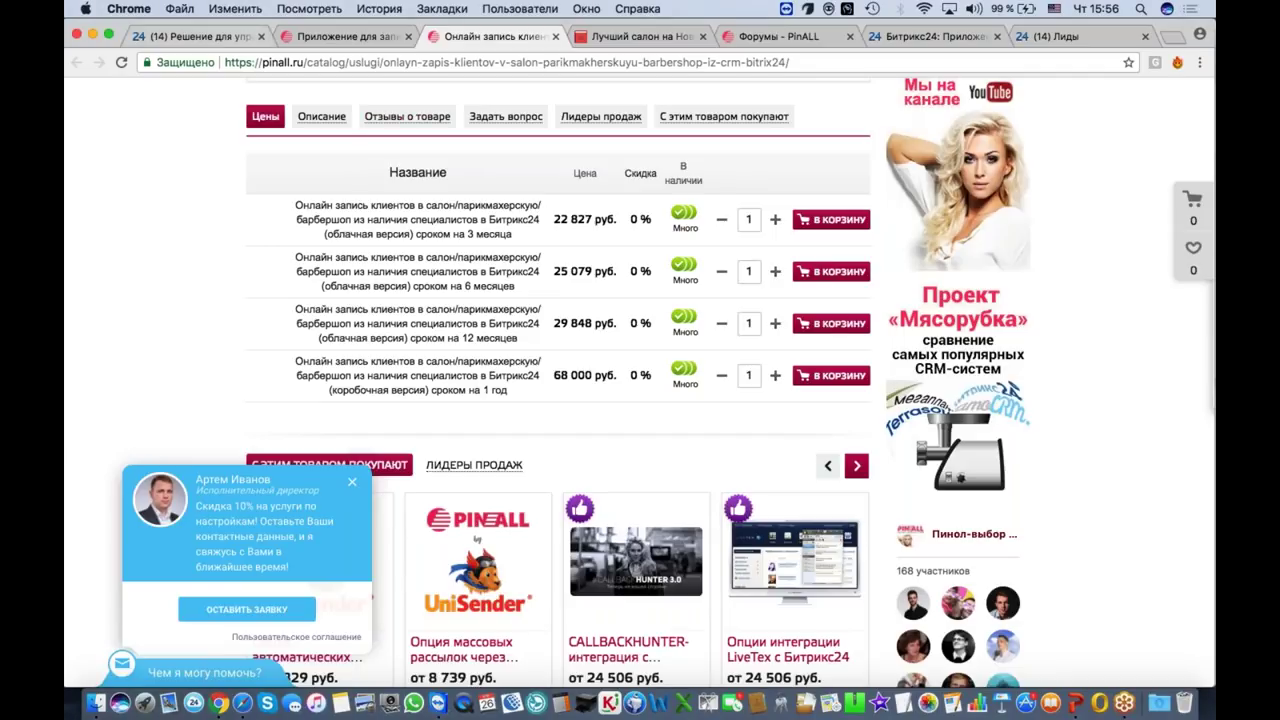
click(195, 36)
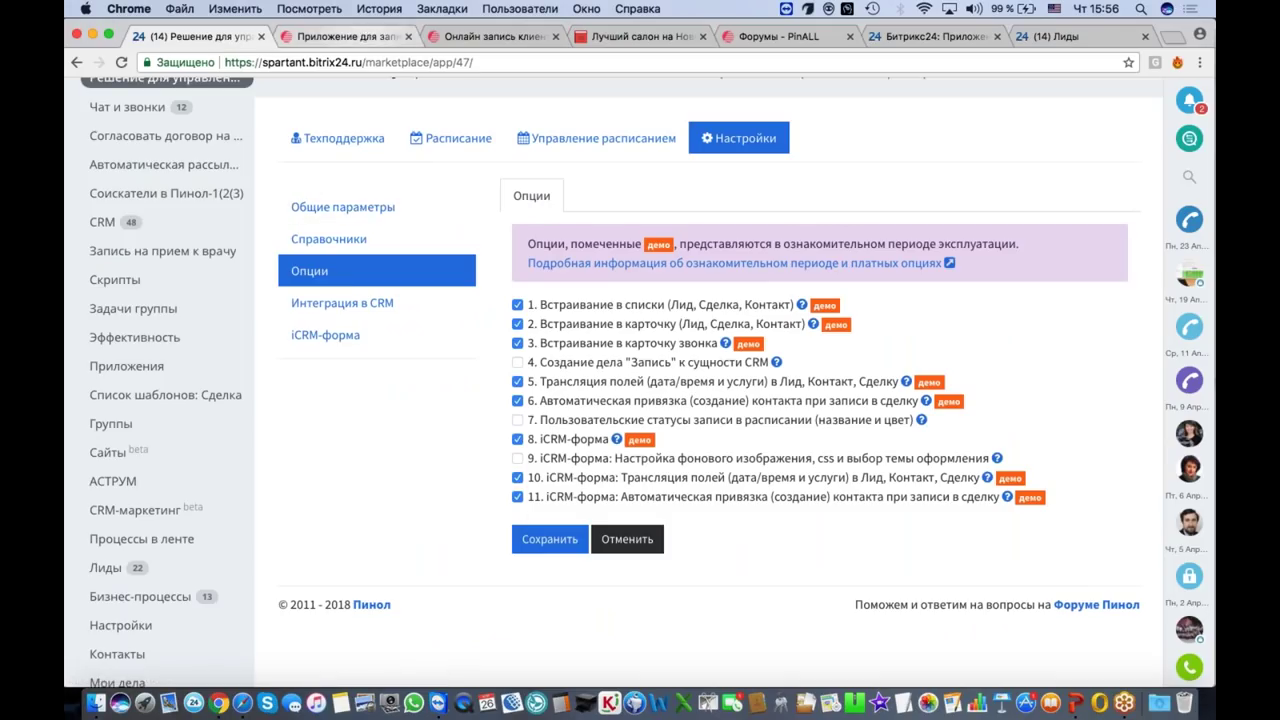
Step: Show the 'Лучший салон на Новослободской' form with the nail master's 23–29 April slots at 1500 rub./hour
click(623, 36)
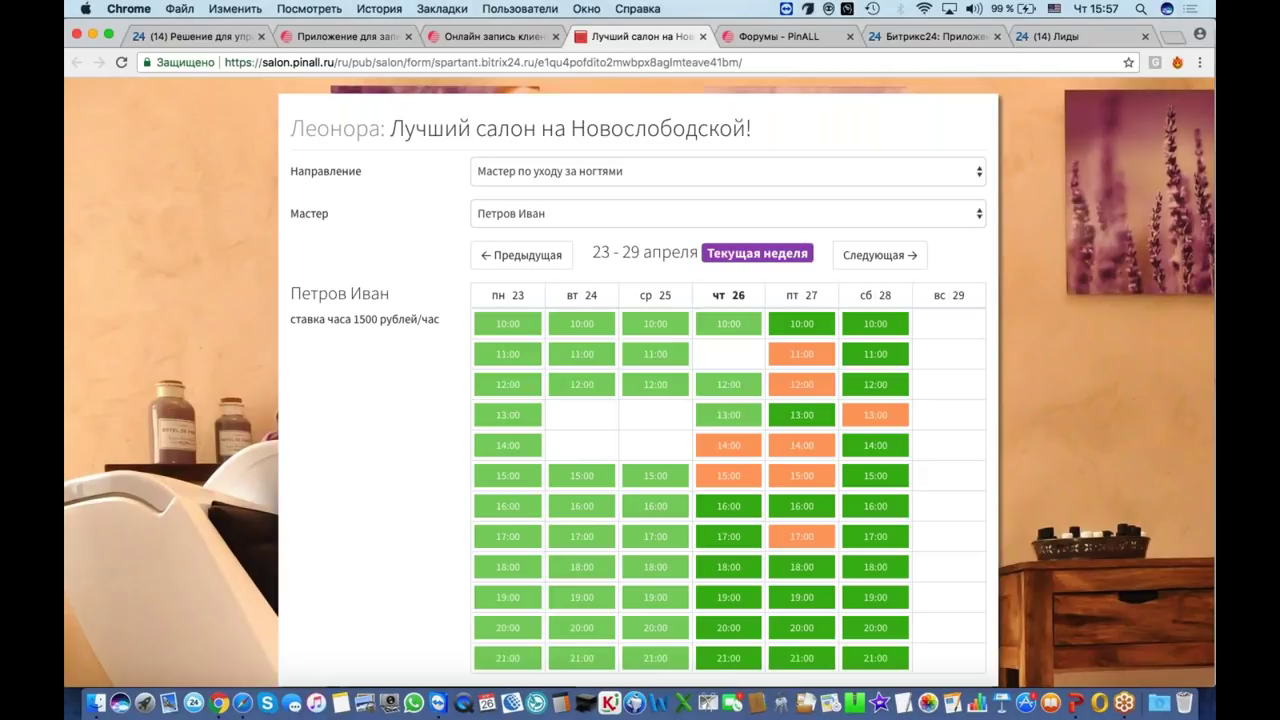
Step: Load the Расписание tab in Bitrix24 and browse the nail master's 23–29 April booked slots
click(224, 38)
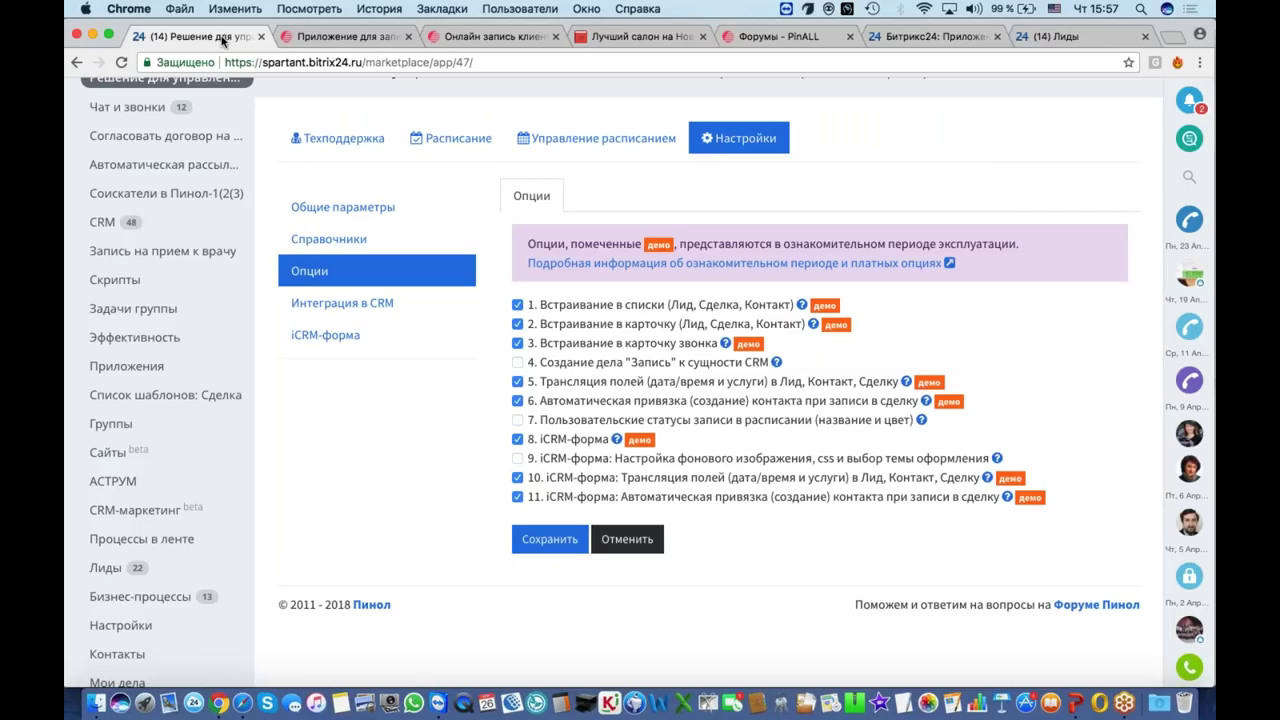
click(447, 130)
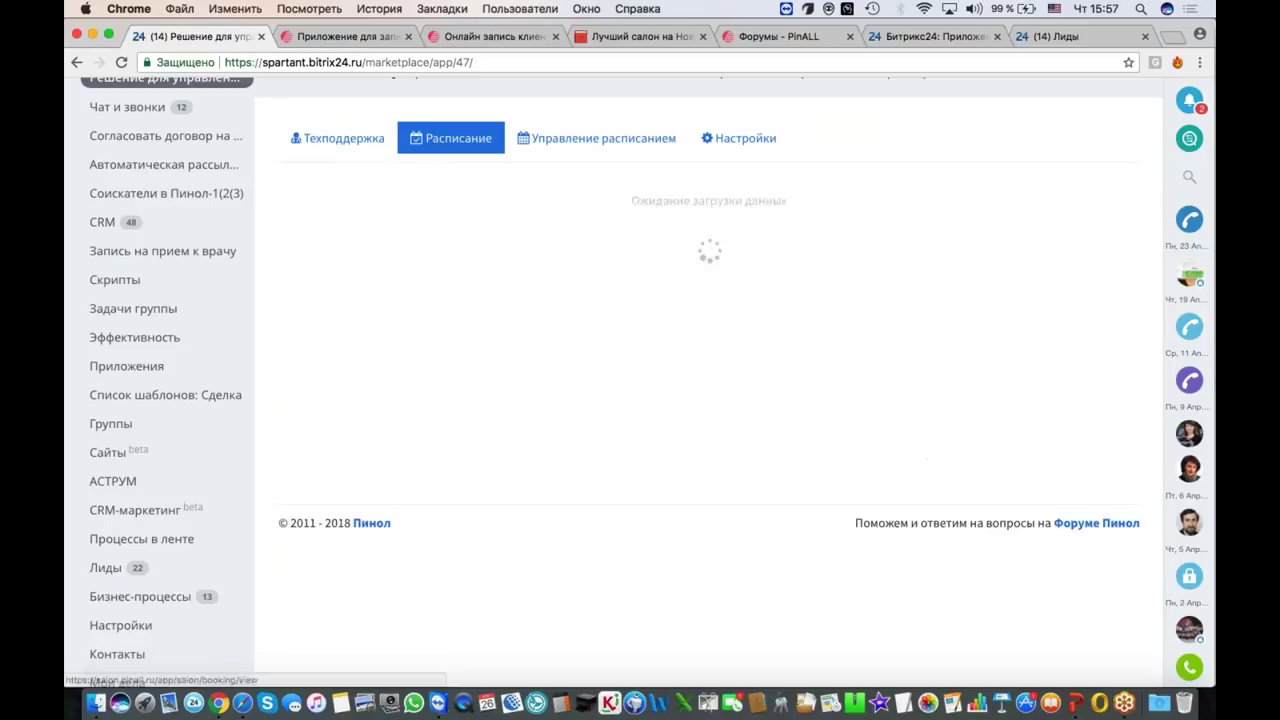
scroll(820, 450, down, 2)
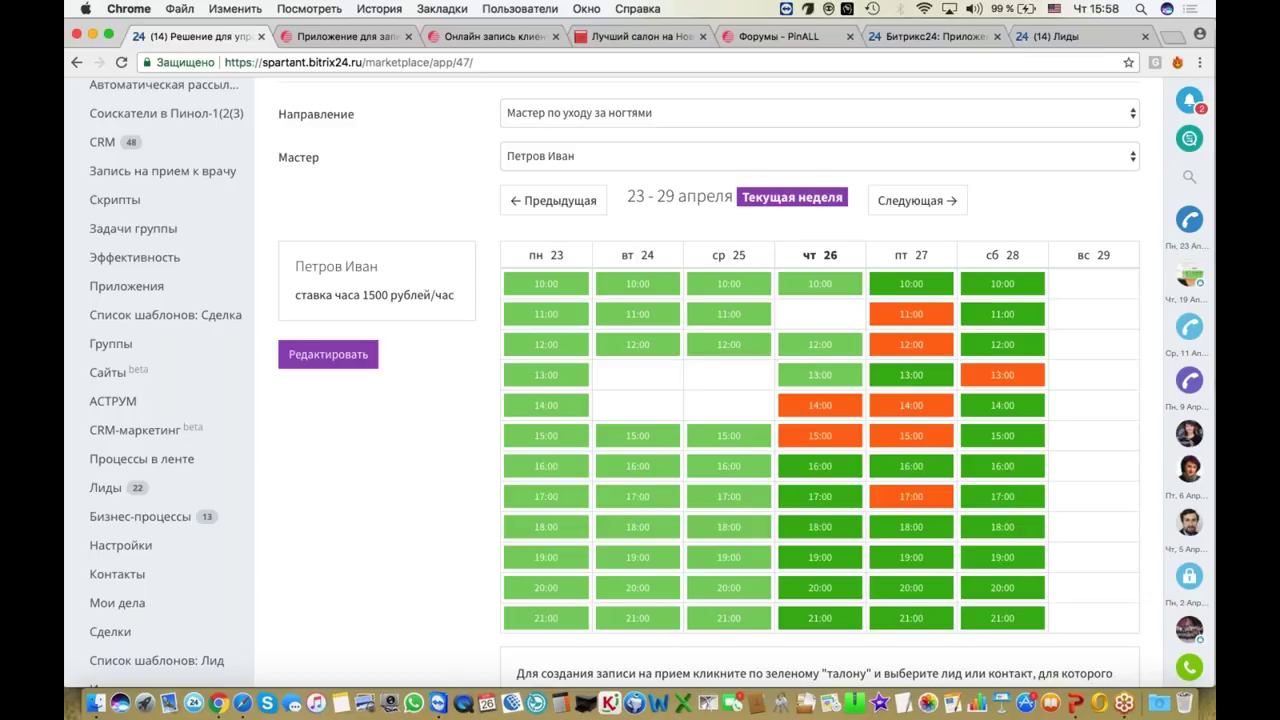
scroll(640, 400, up, 4)
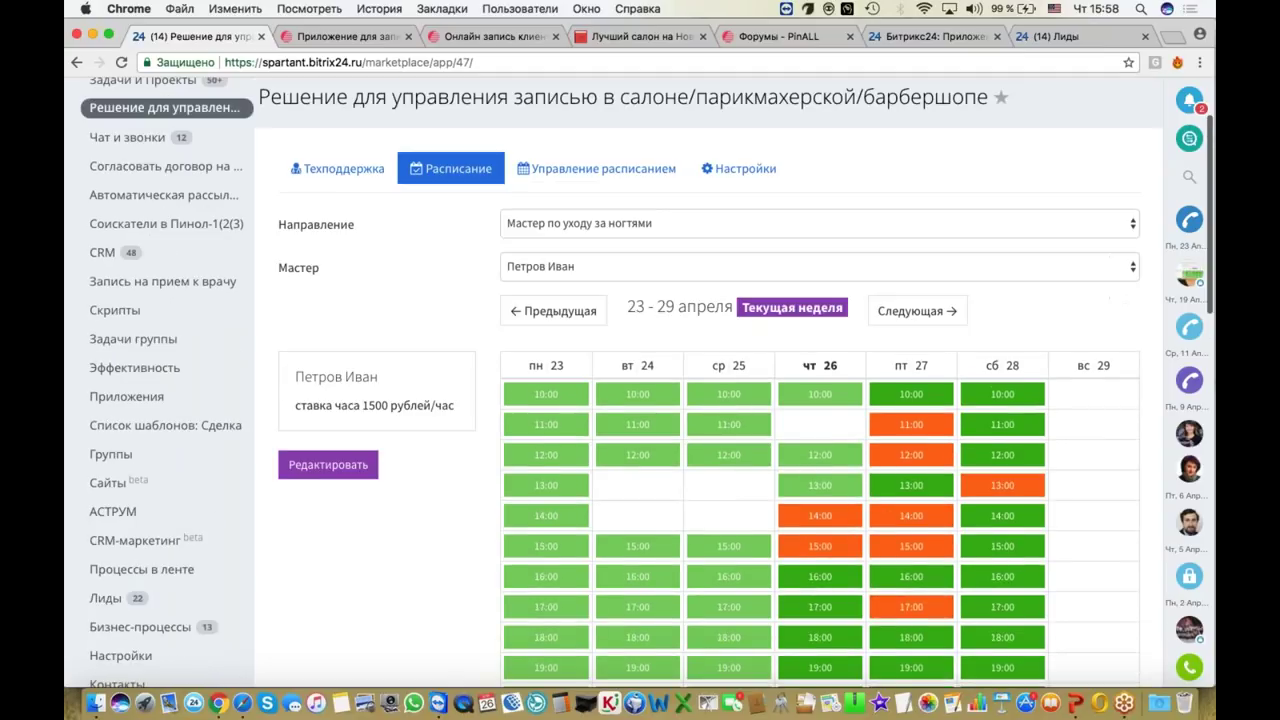
scroll(510, 398, down, 3)
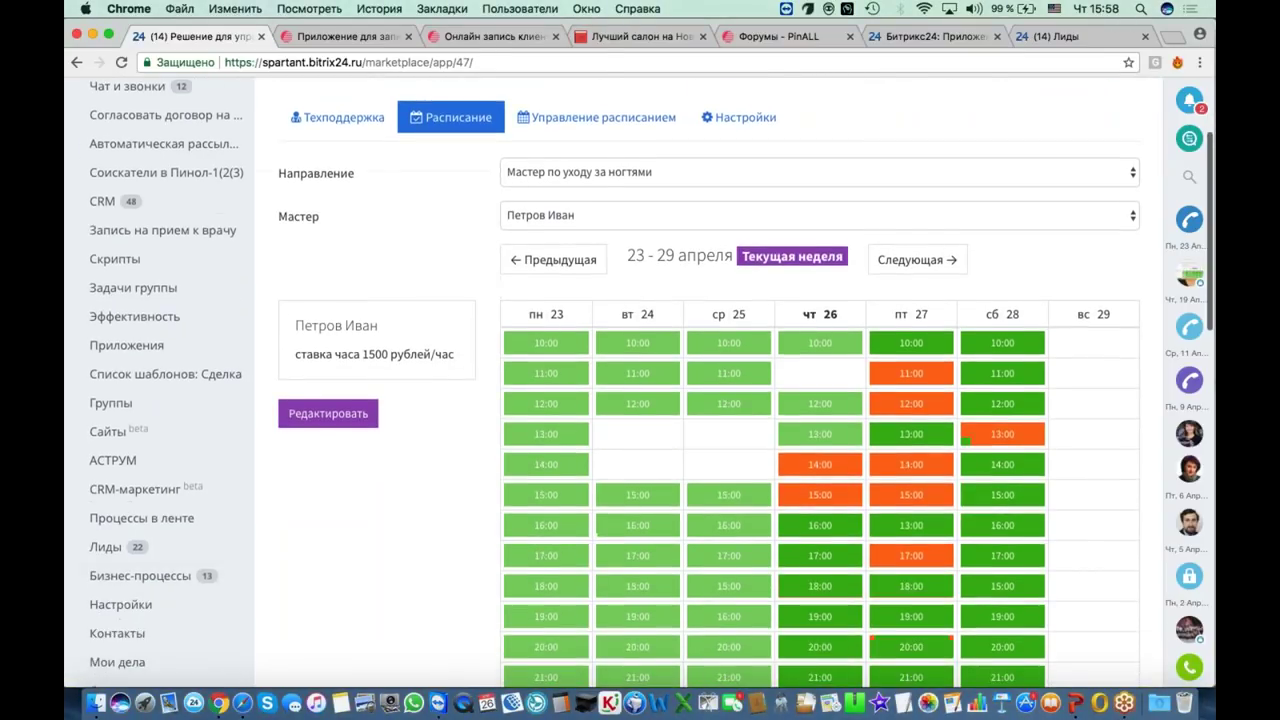
scroll(510, 398, up, 5)
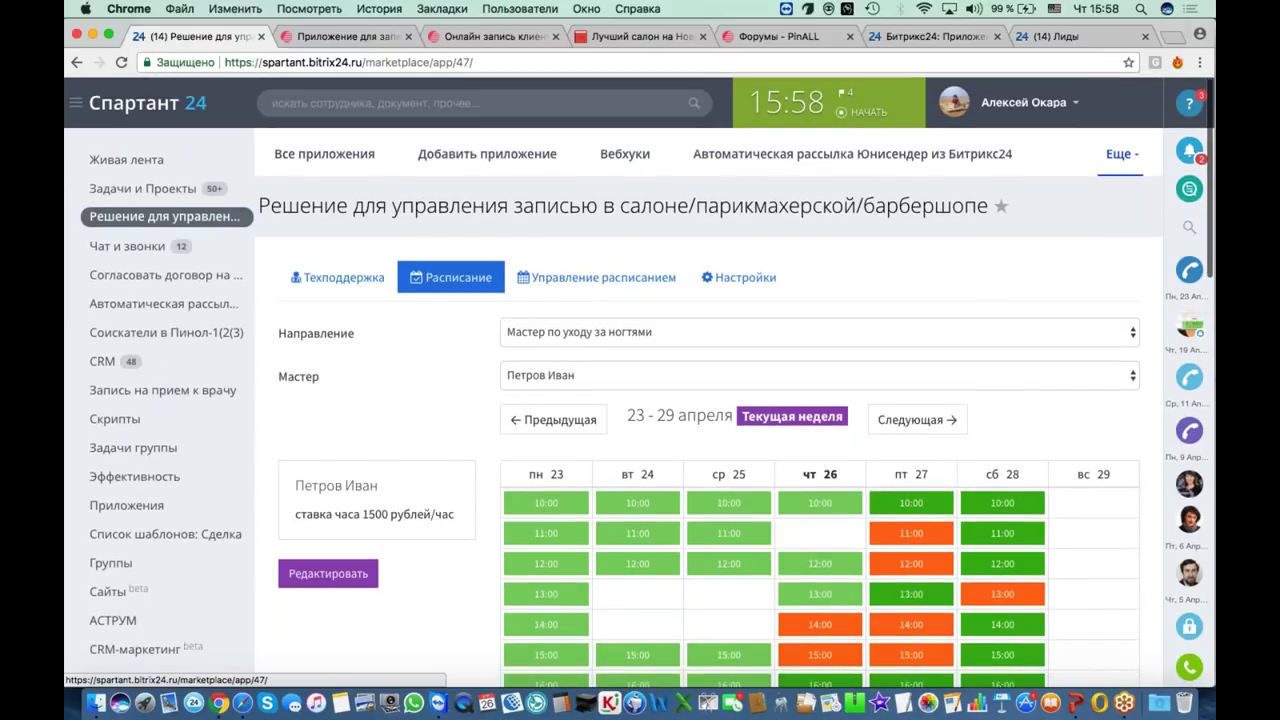
scroll(403, 404, down, 3)
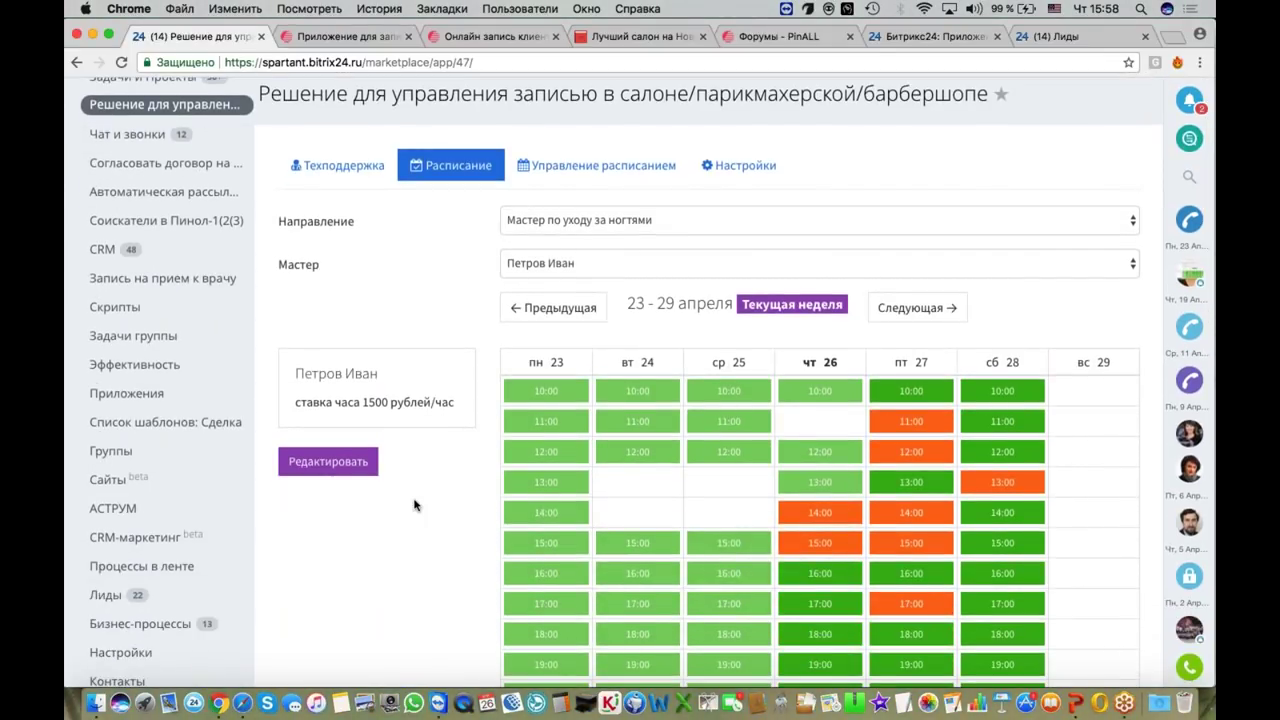
scroll(415, 505, down, 1)
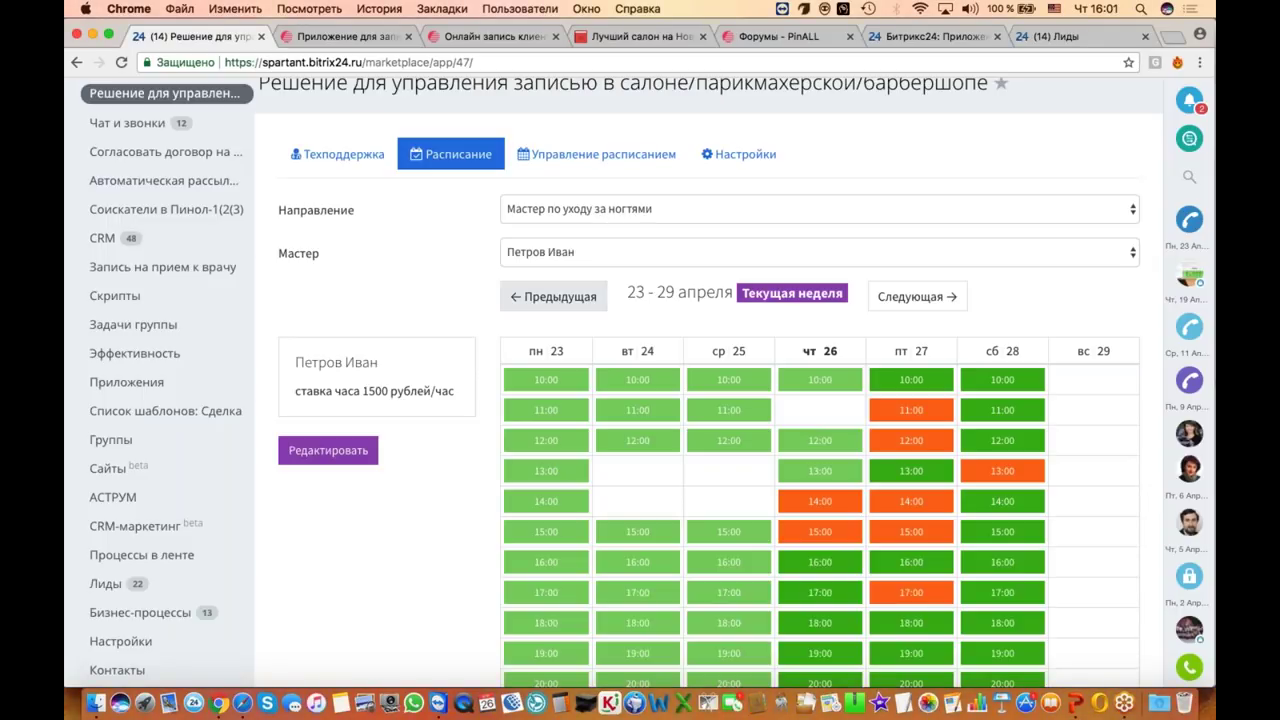
scroll(555, 296, up, 2)
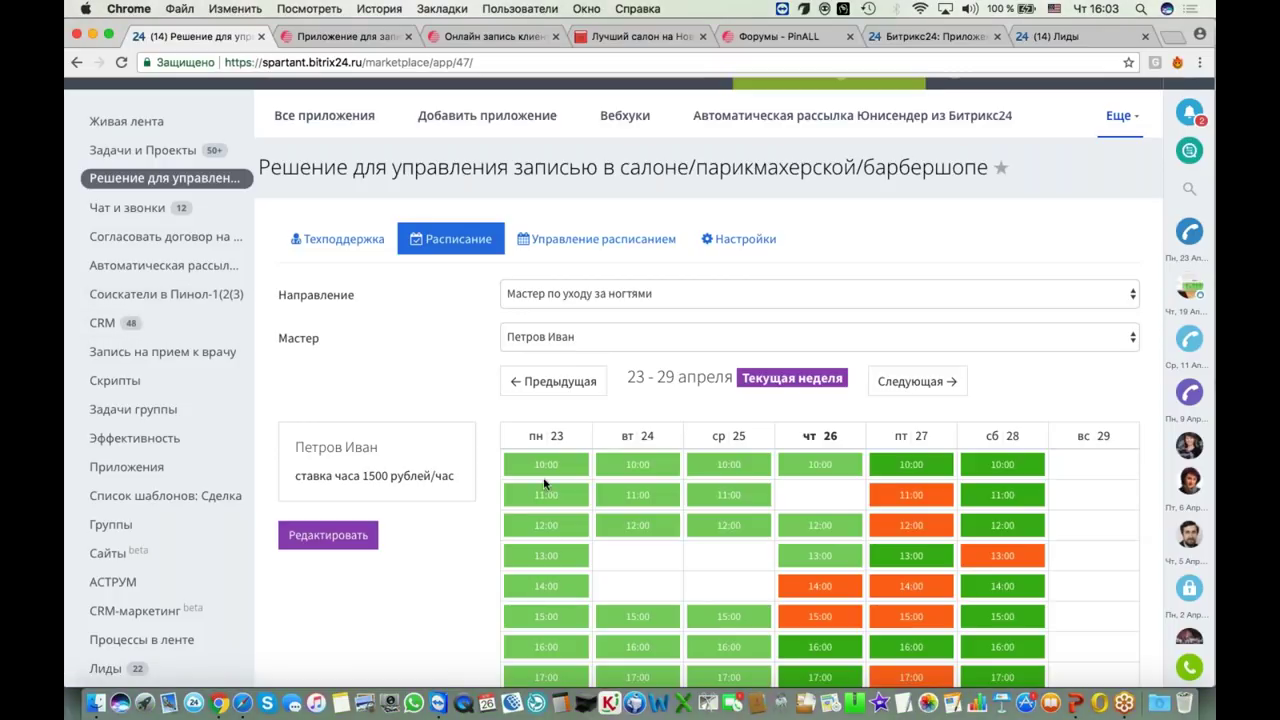
scroll(640, 400, down, 2)
Step: Open the pinall.ru booking-app page, follow it to the Pinall forum, then return to the schedule
scroll(640, 400, up, 3)
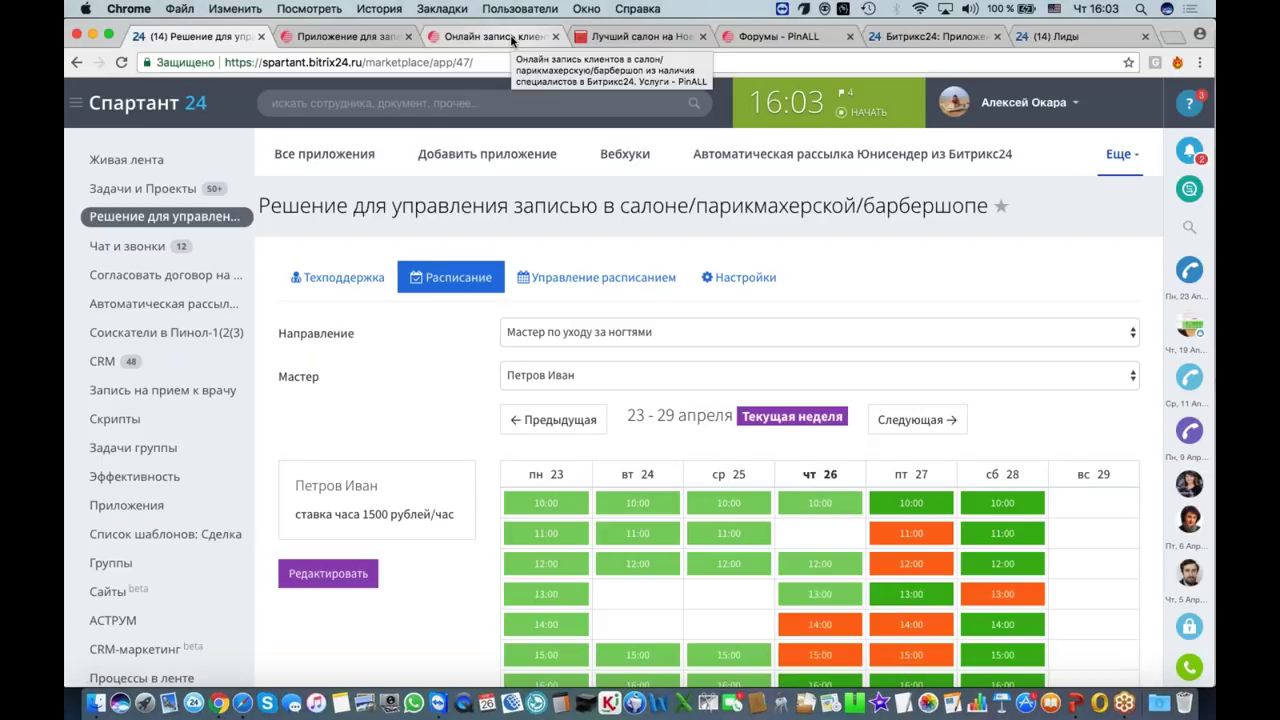
click(511, 38)
scroll(921, 217, up, 10)
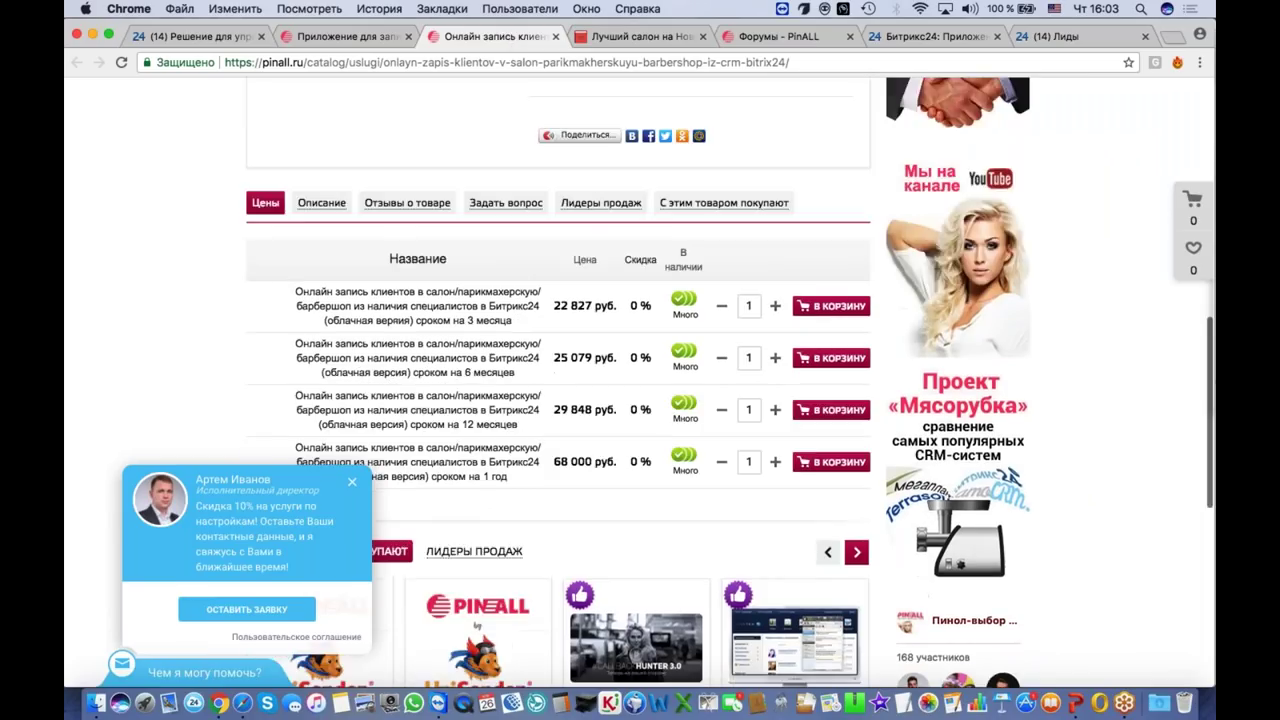
click(921, 217)
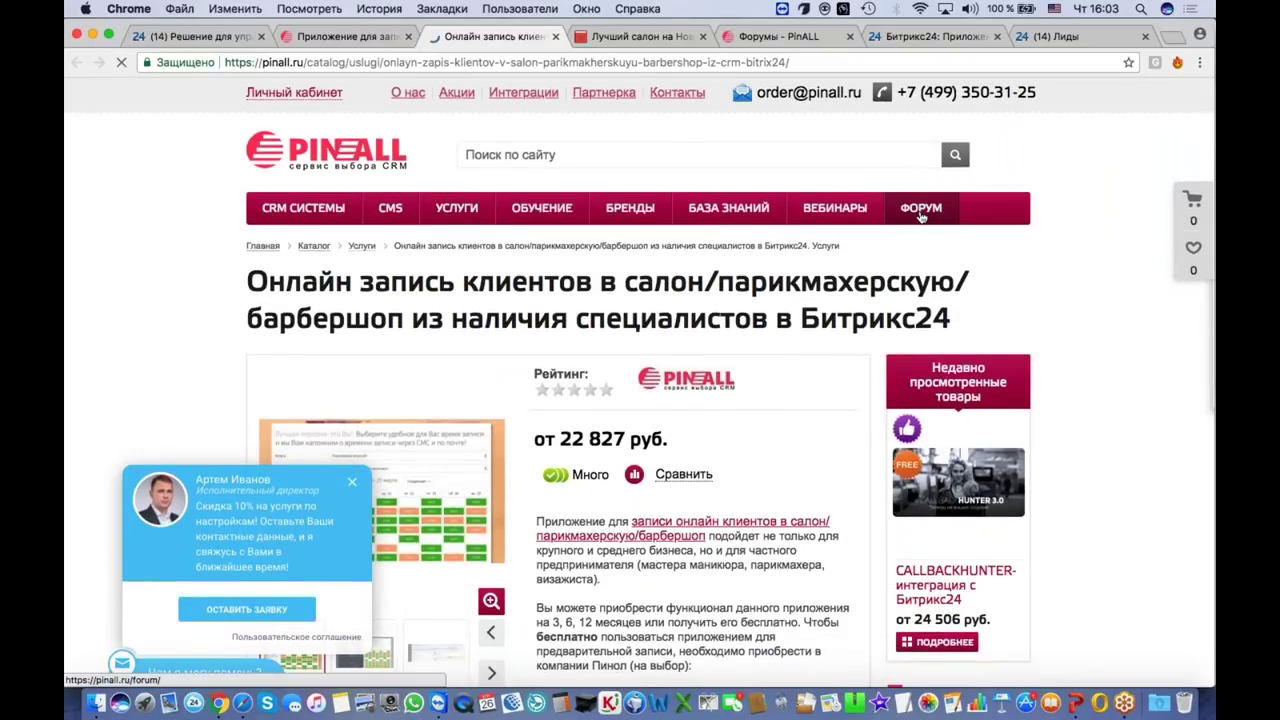
scroll(520, 470, down, 2)
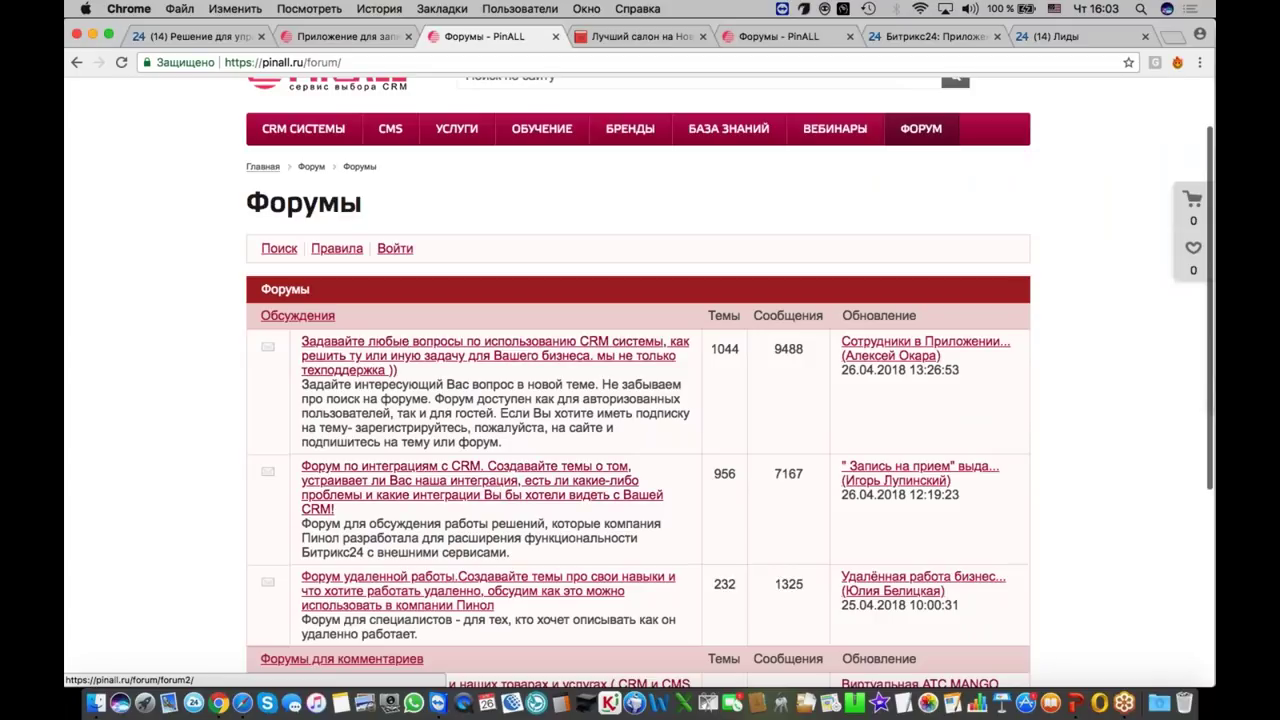
click(220, 36)
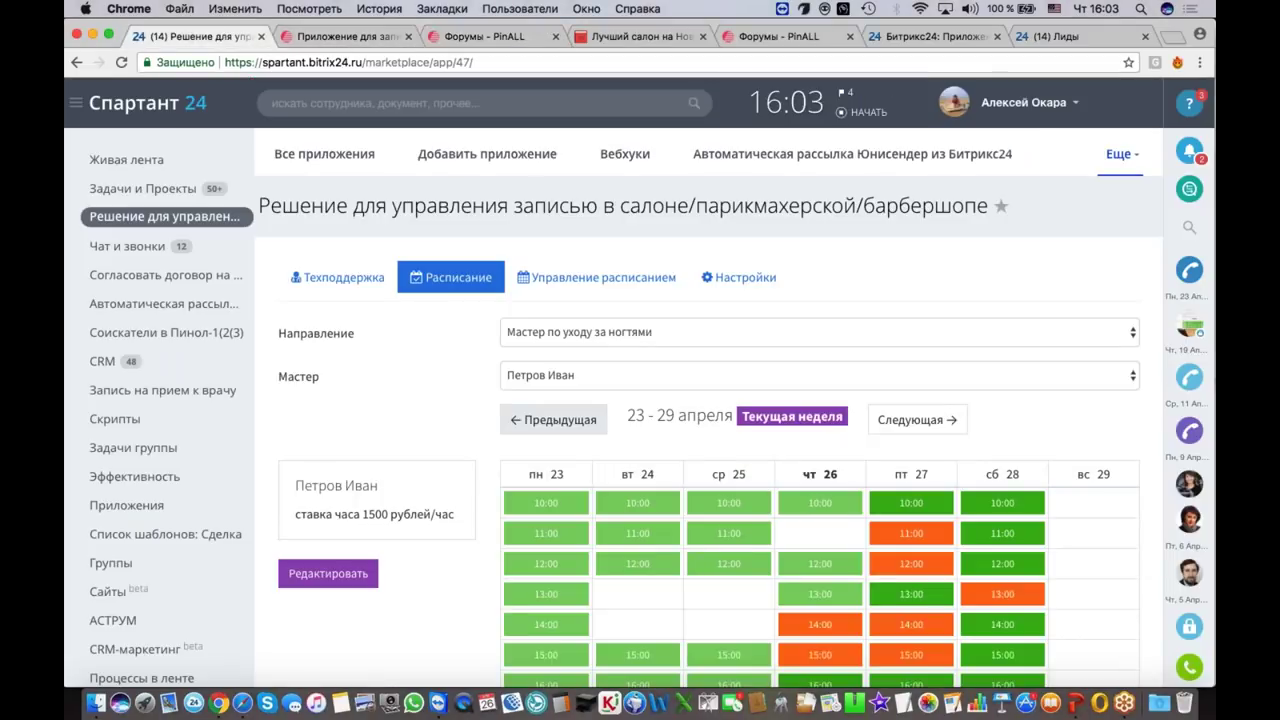
Step: Book the Saturday 28 April 11:00 slot for the salon lead chosen from CRM
click(982, 537)
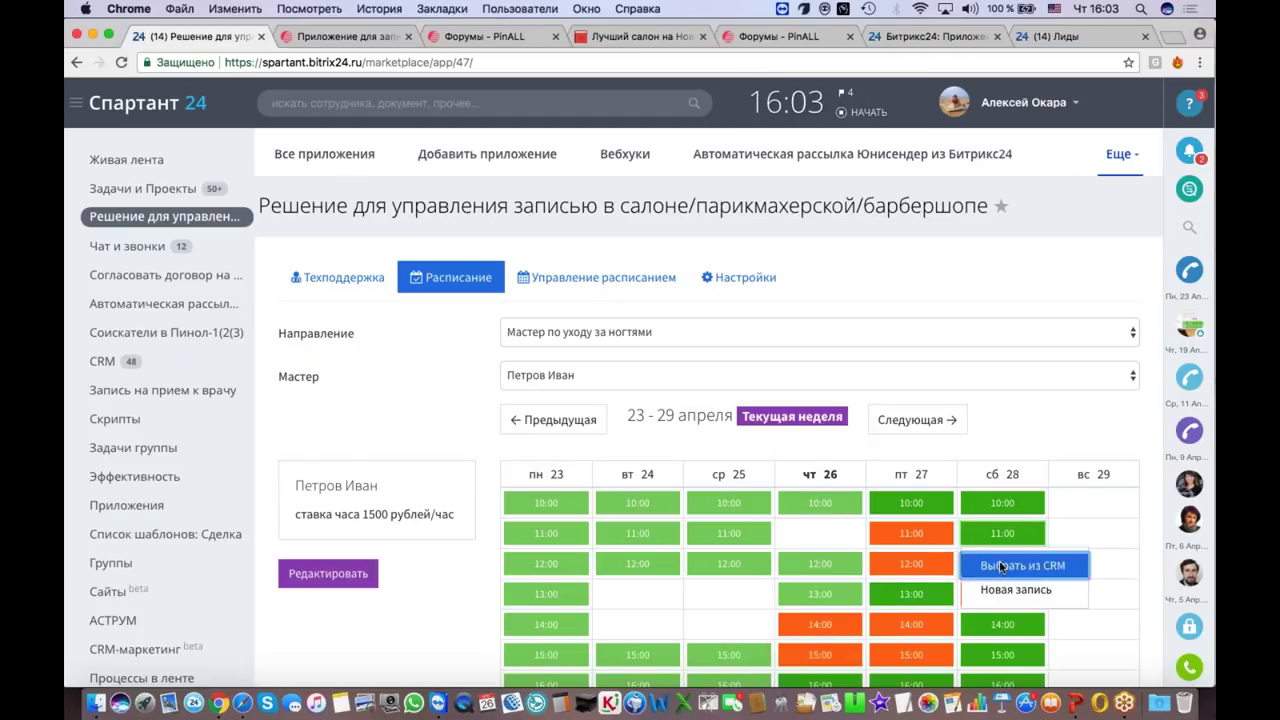
click(1001, 567)
click(544, 368)
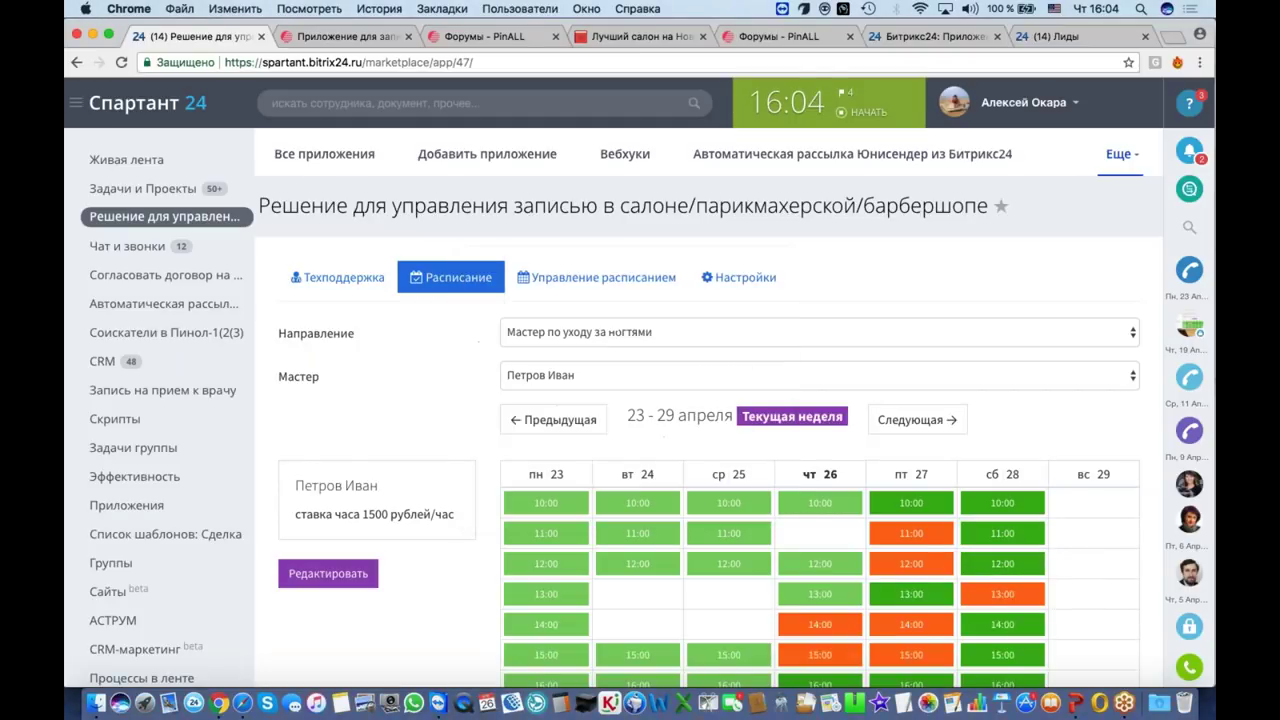
key(Return)
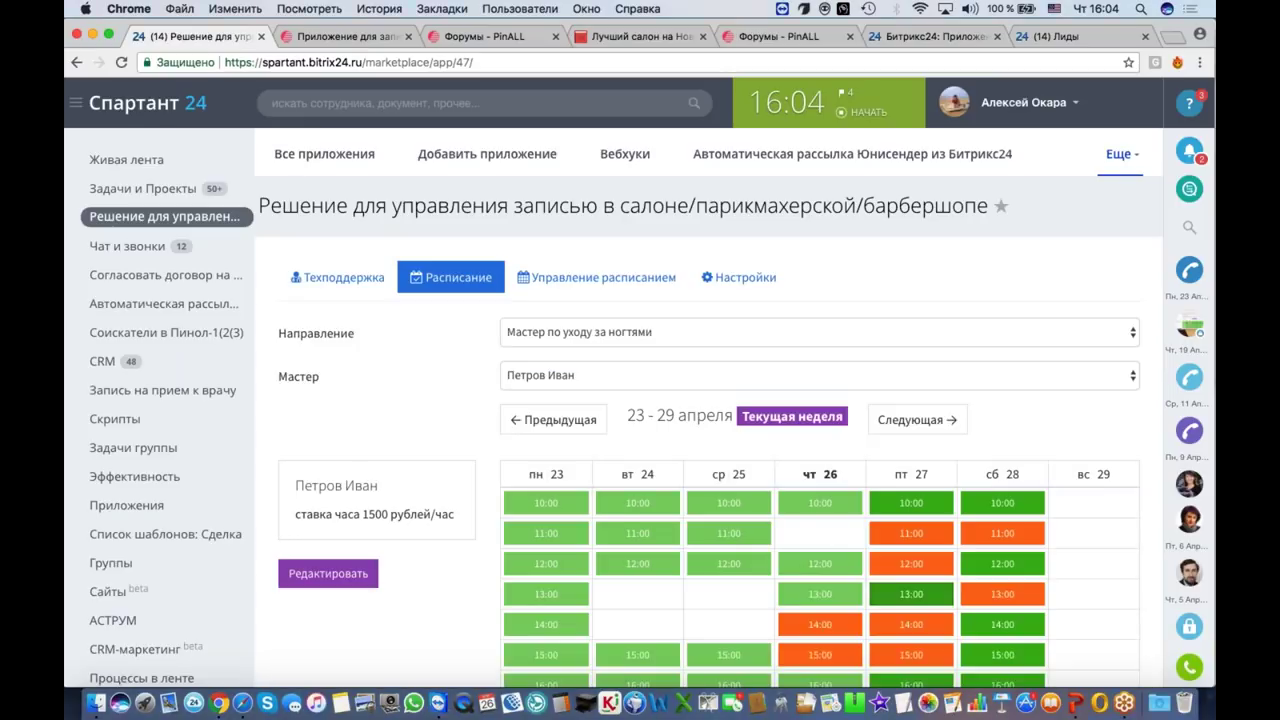
Step: Call the booked lead's phone number from the slot's popup
mouse_move(994, 532)
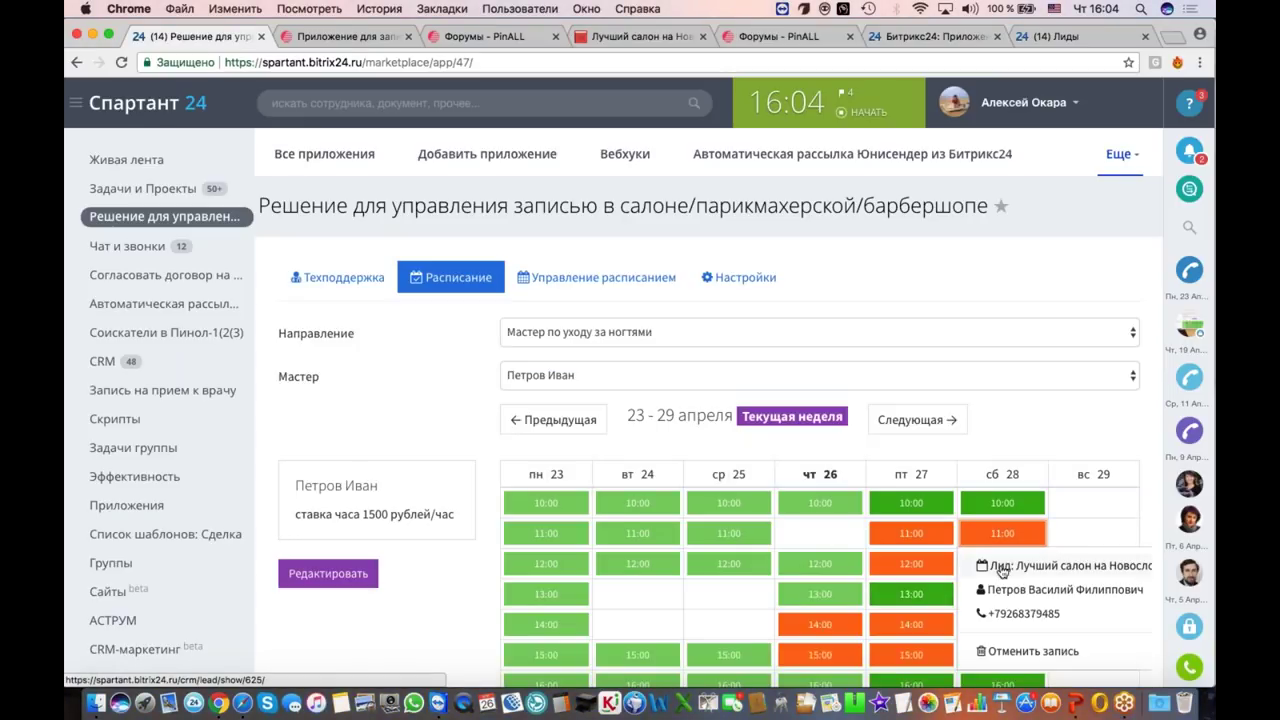
scroll(1018, 515, down, 1)
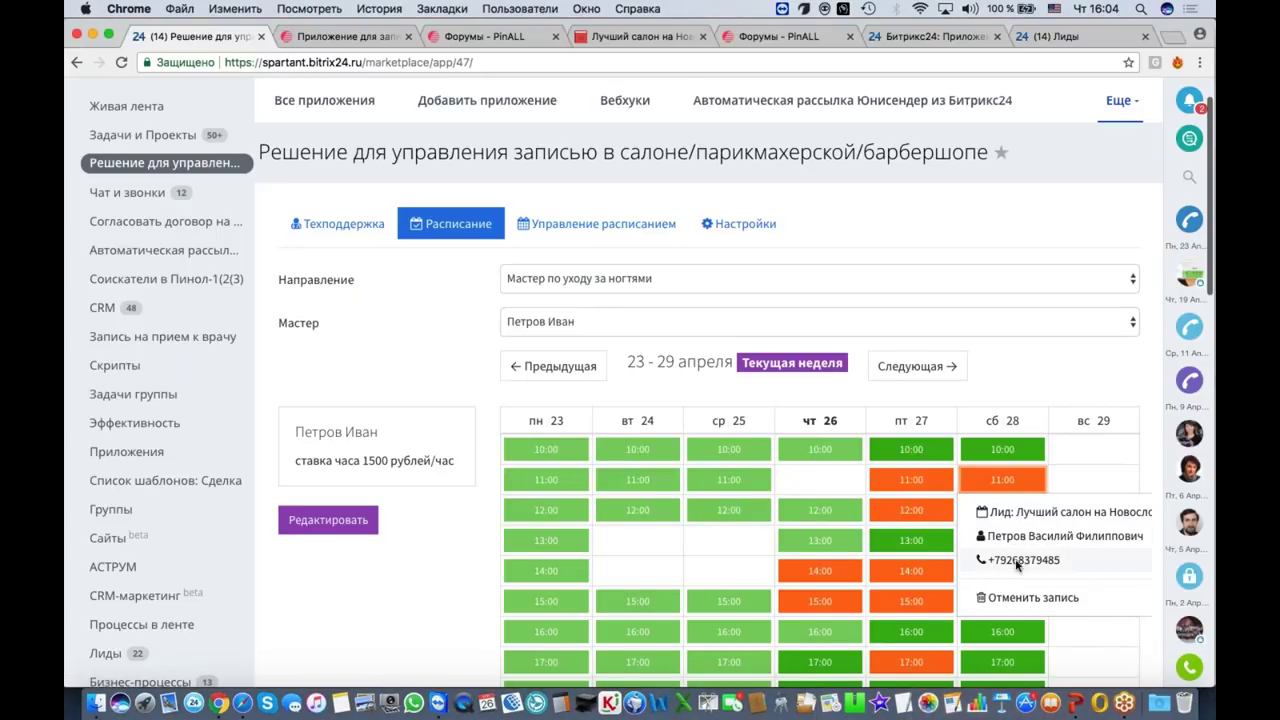
click(1017, 562)
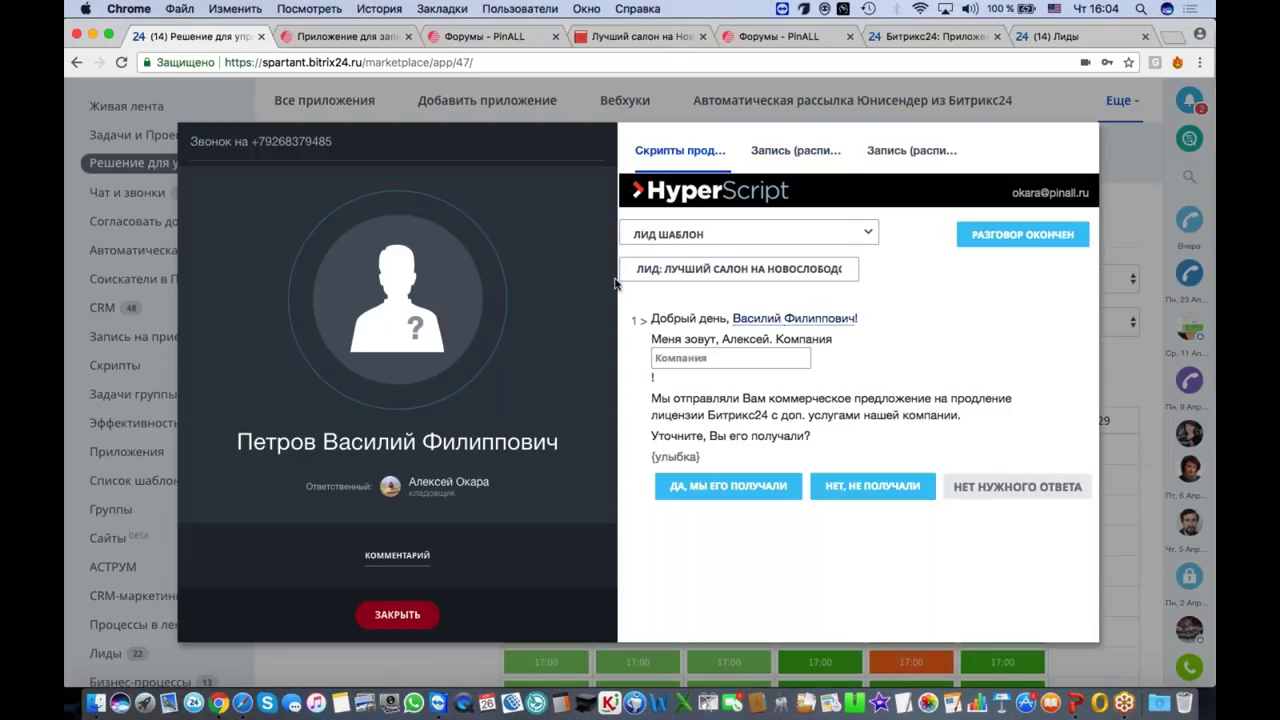
Step: Check the 'Запись (расписание)' tab in the call card, close it, and view the Saturday 11:00 booking
click(805, 155)
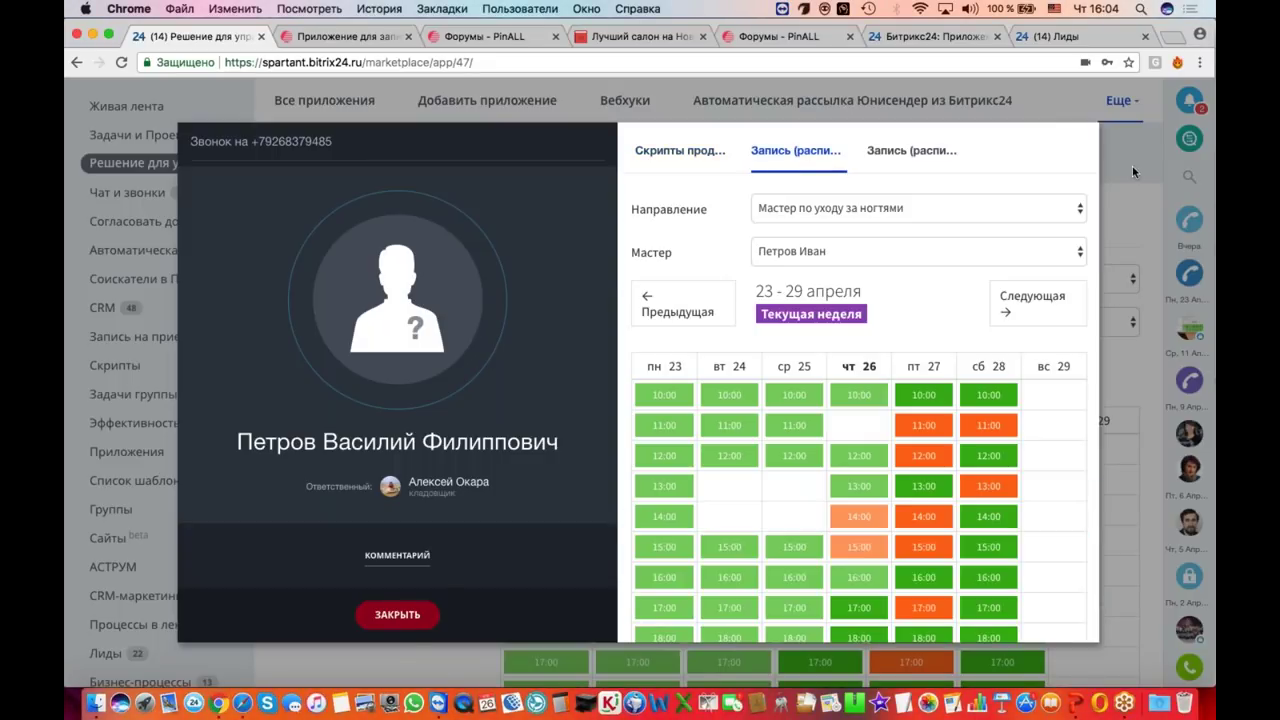
click(410, 612)
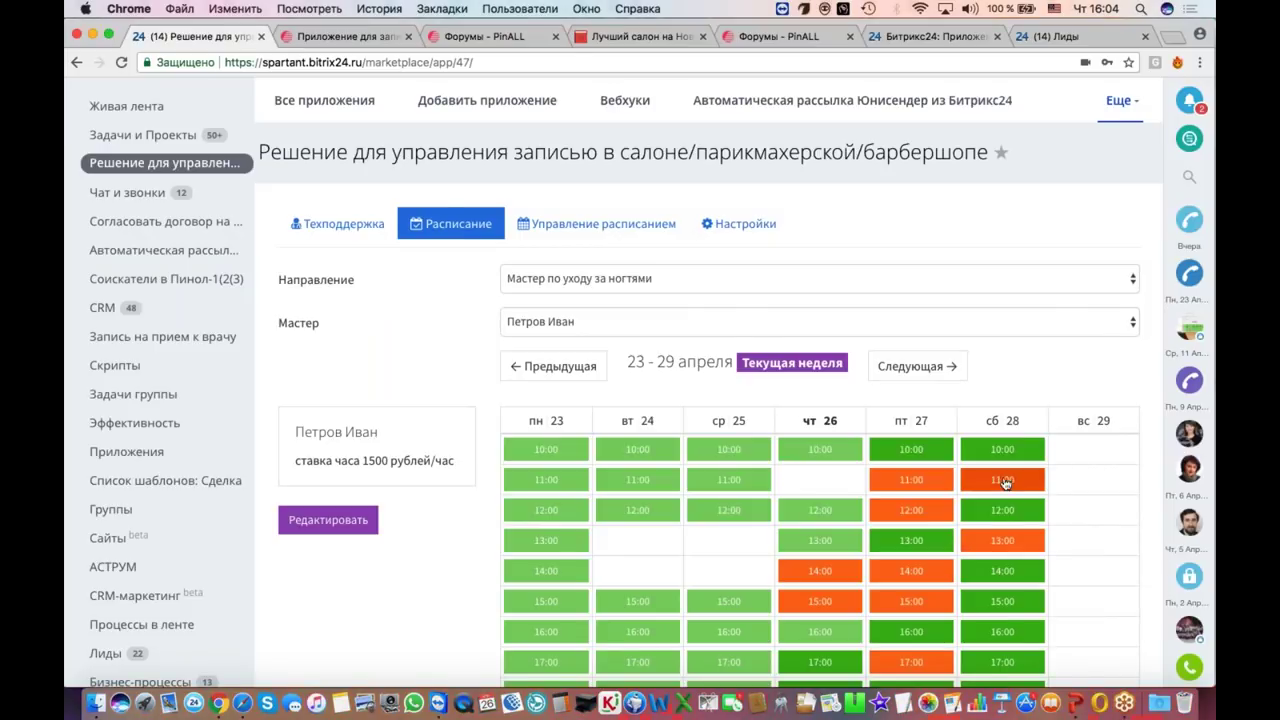
click(1002, 480)
click(985, 503)
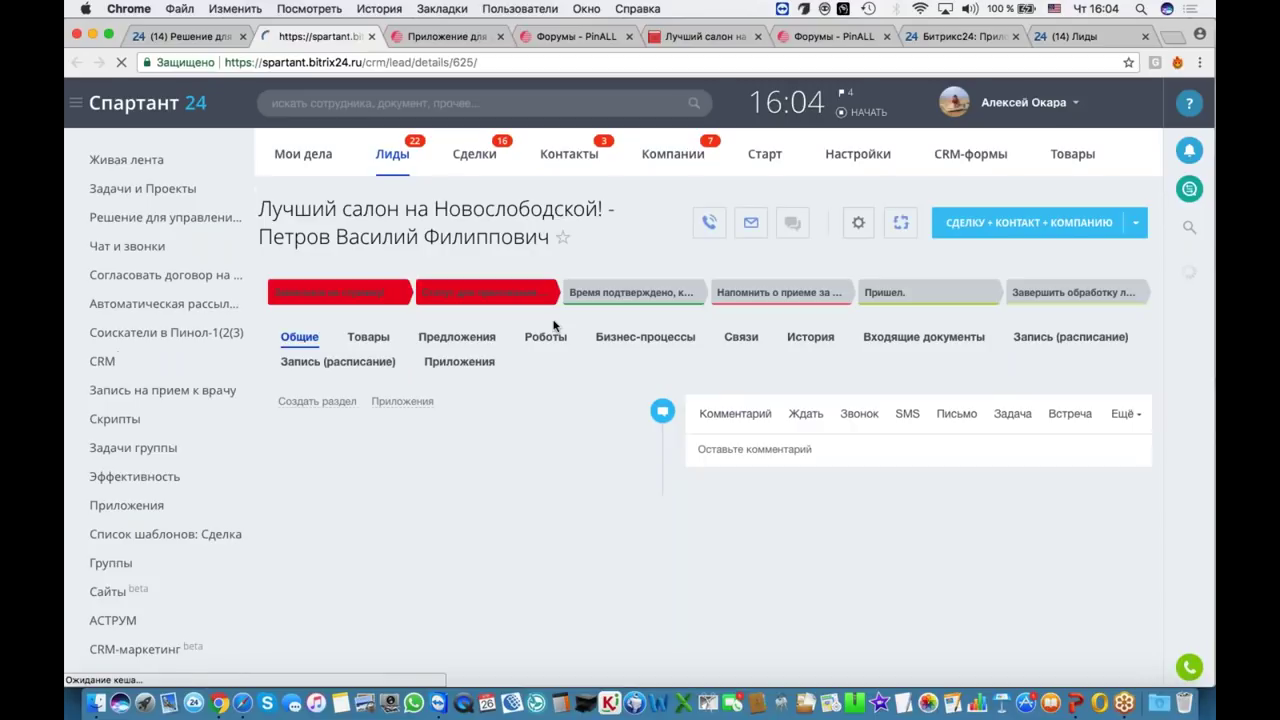
scroll(553, 325, down, 5)
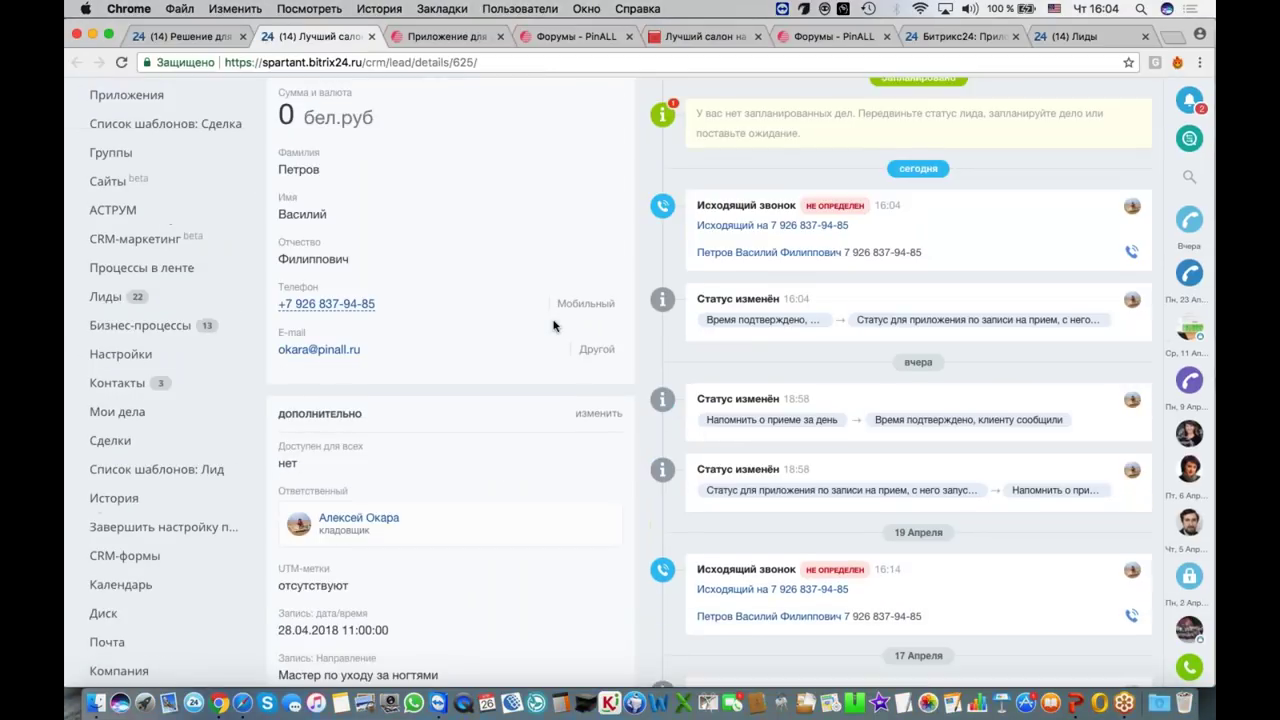
scroll(553, 325, down, 3)
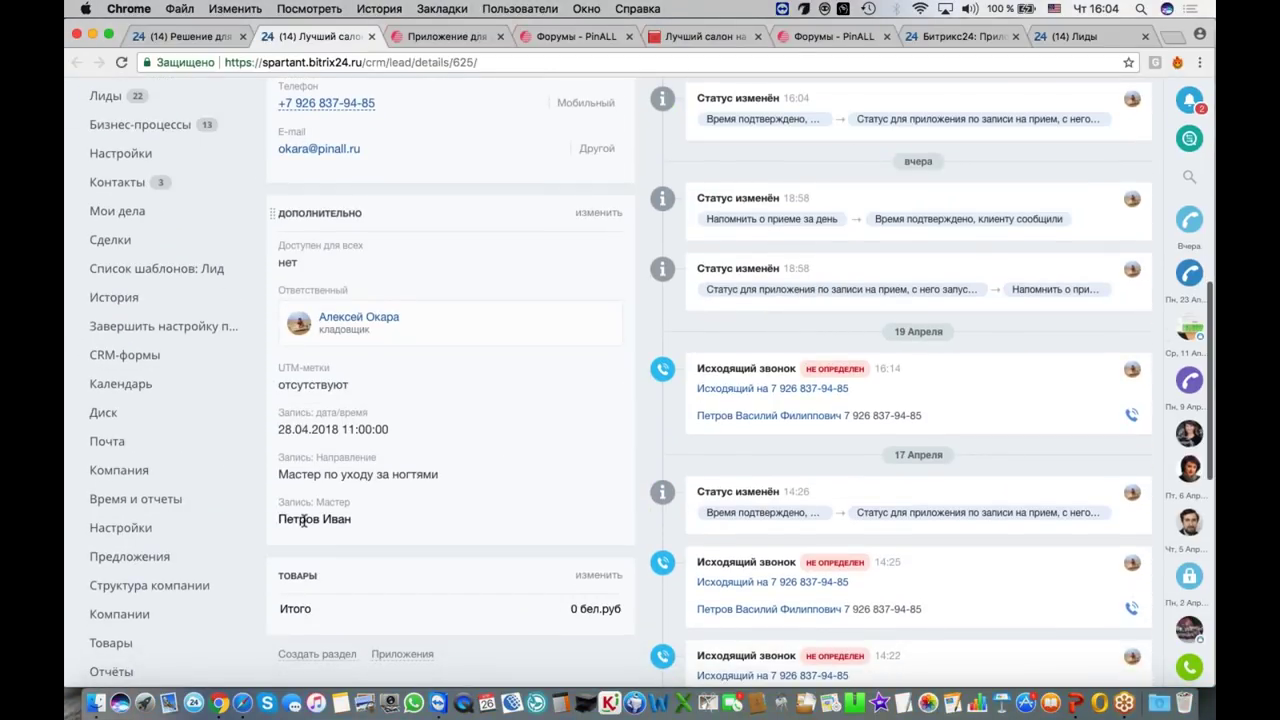
drag(279, 520, 355, 521)
scroll(355, 521, up, 1)
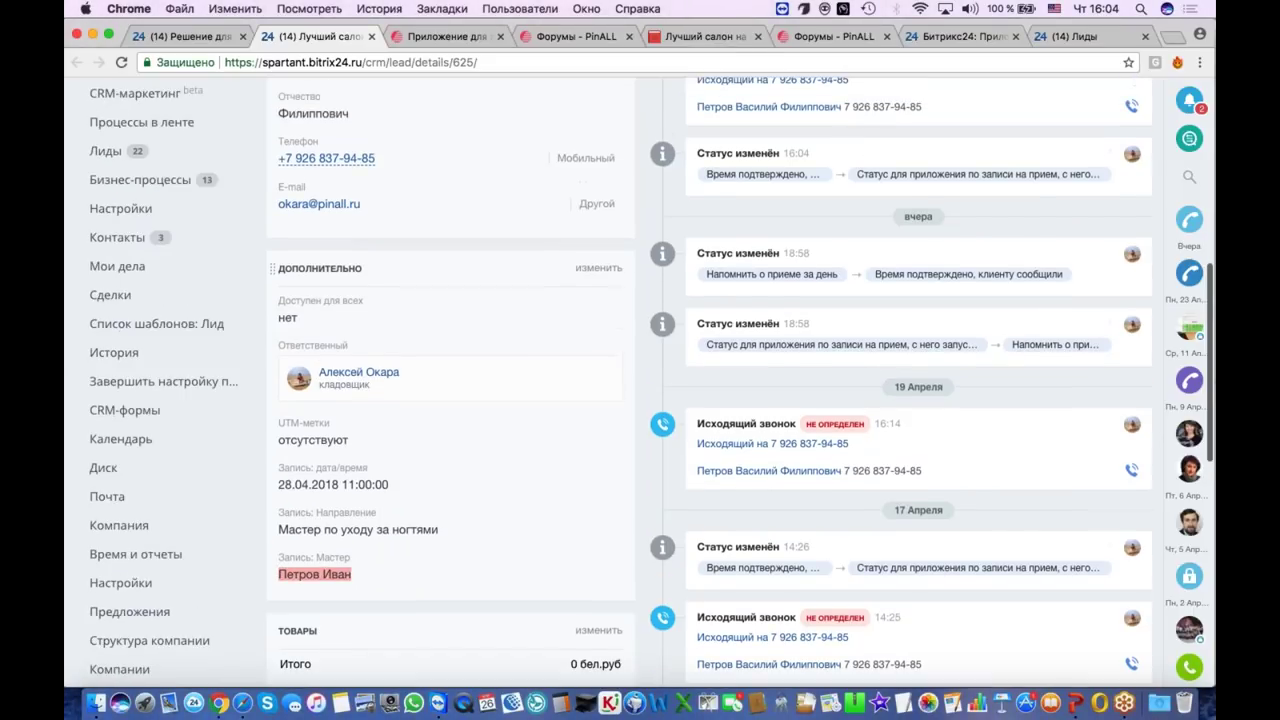
scroll(358, 540, up, 1)
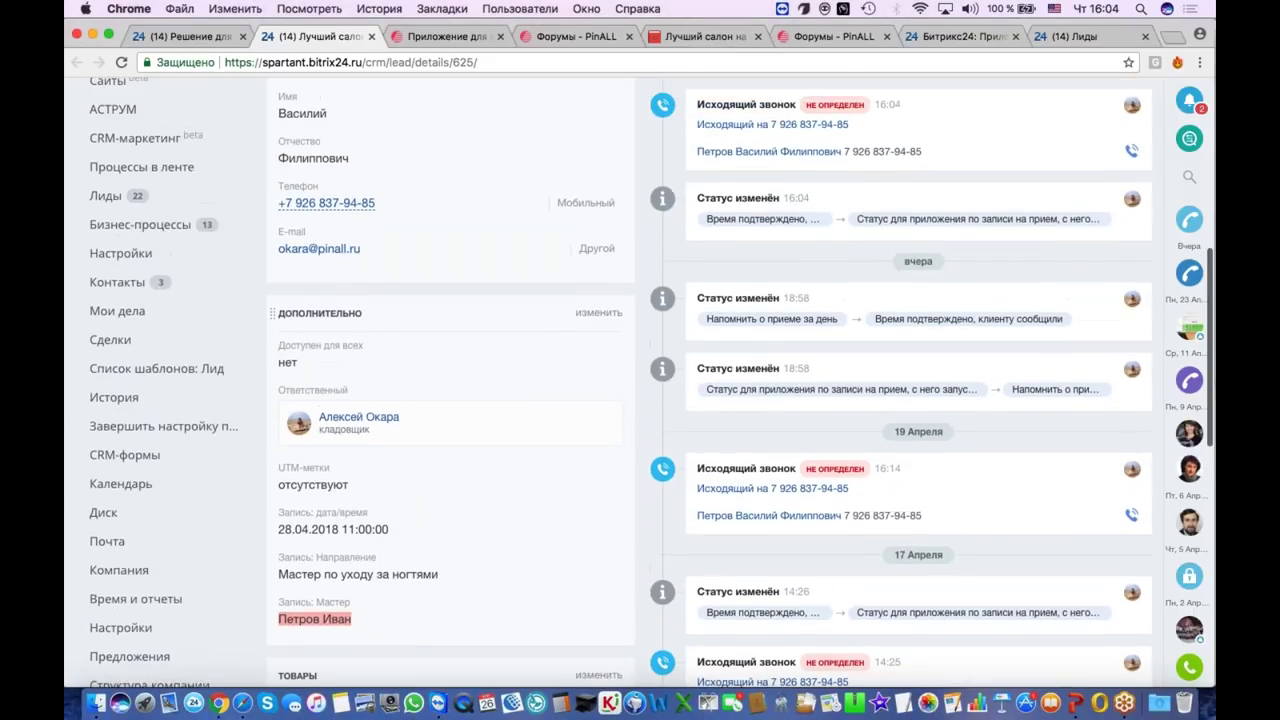
scroll(651, 382, up, 1)
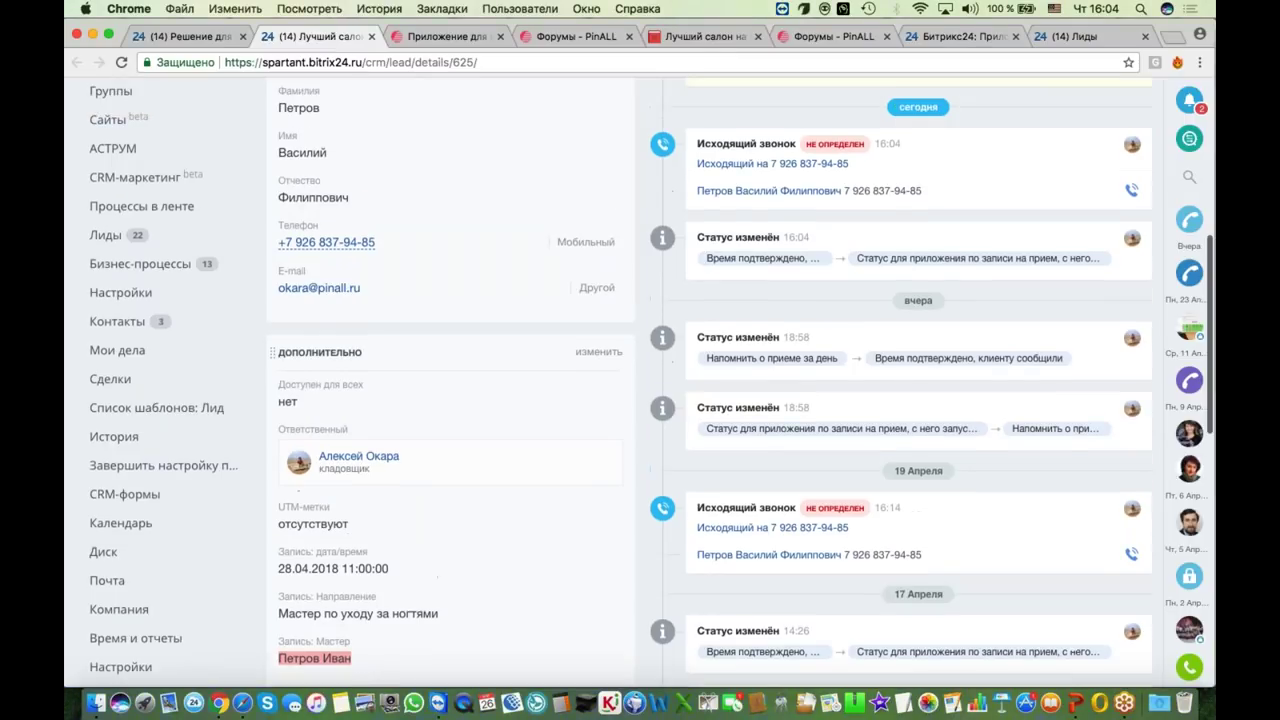
scroll(652, 382, down, 1)
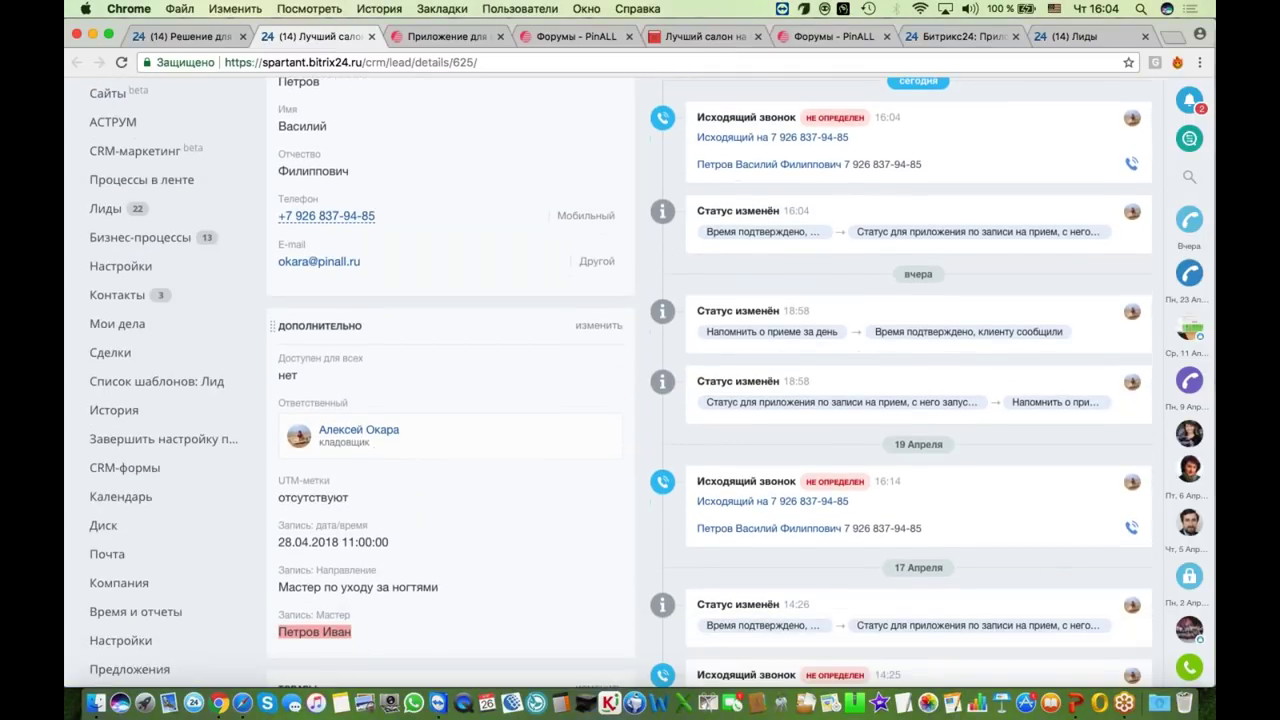
scroll(651, 382, up, 4)
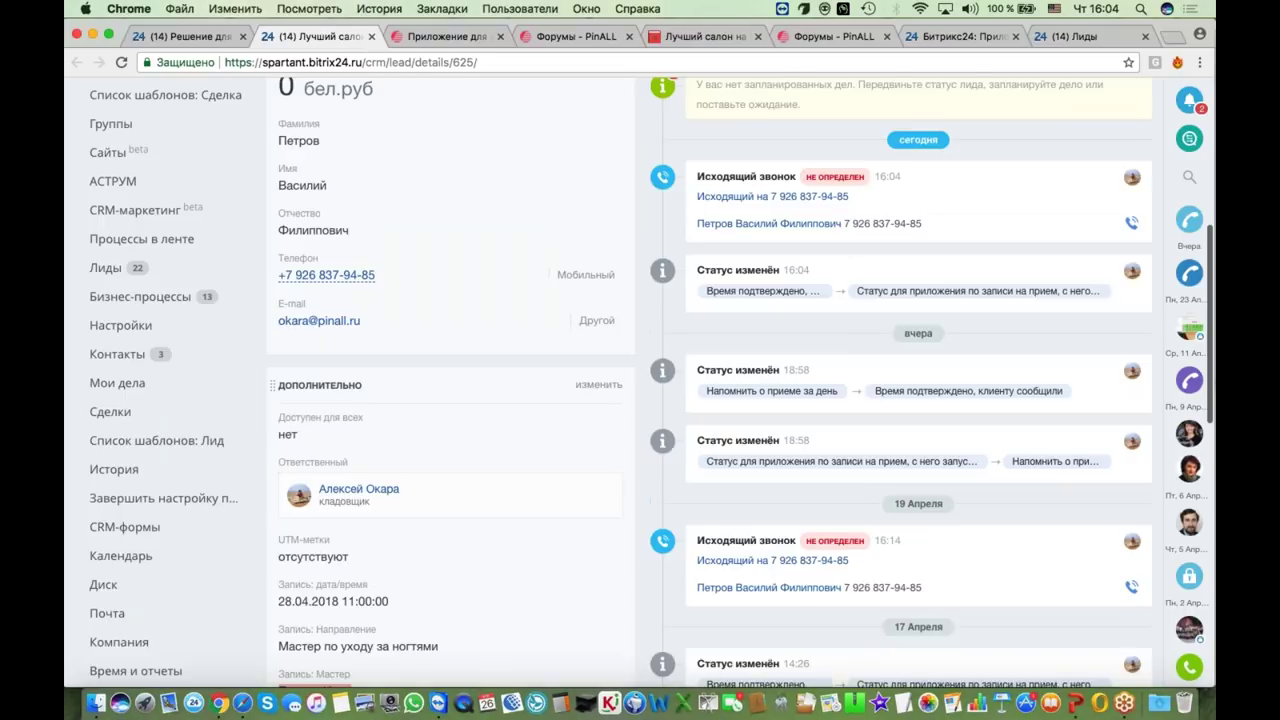
scroll(651, 382, up, 7)
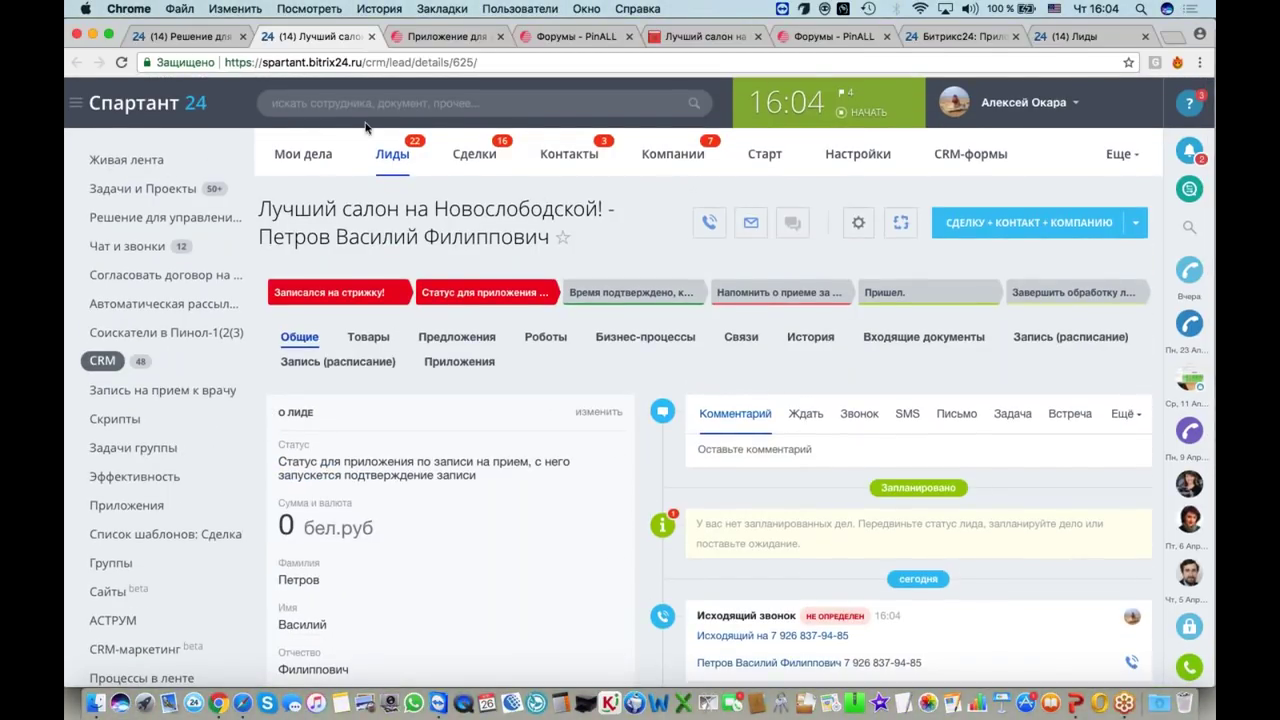
scroll(651, 382, down, 15)
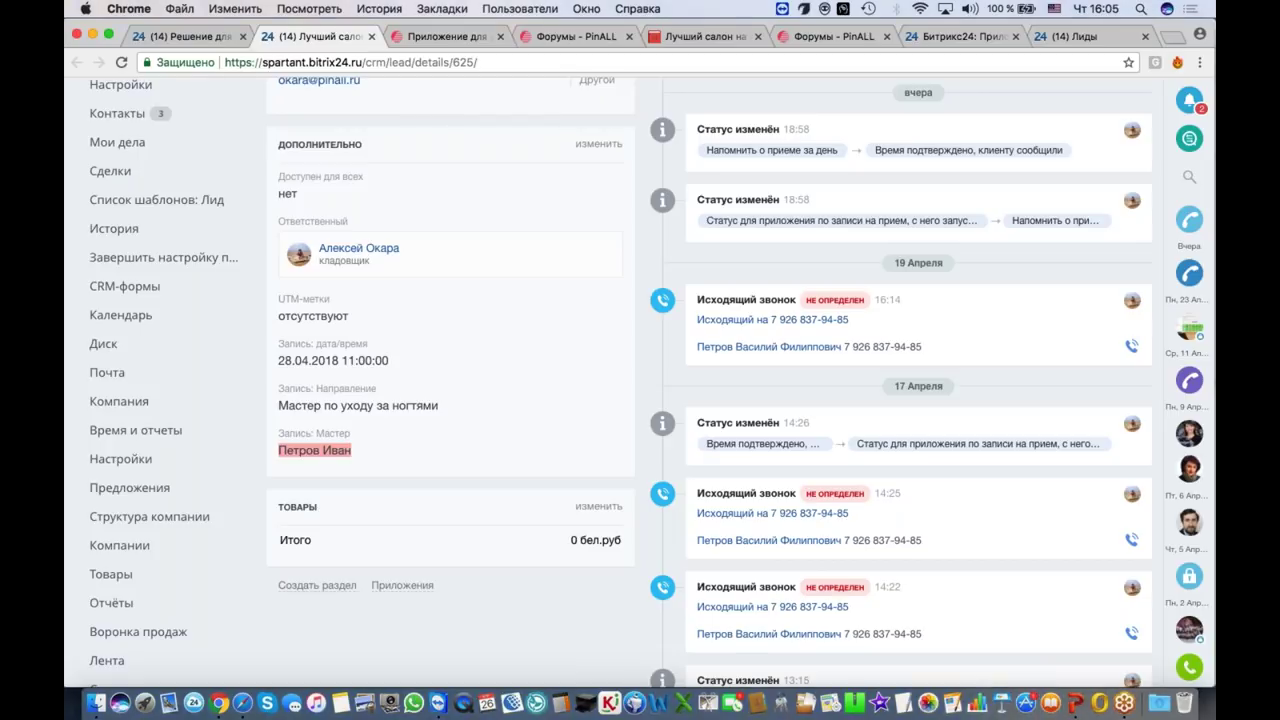
scroll(640, 380, up, 10)
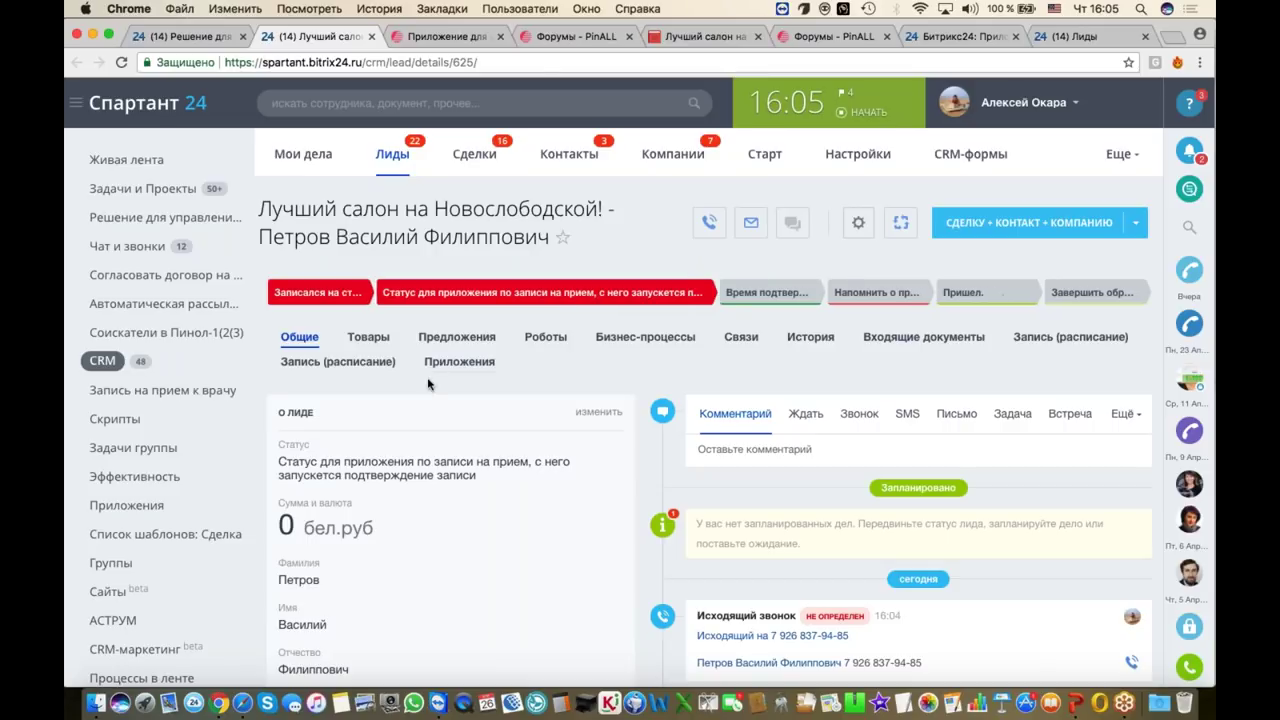
scroll(429, 380, down, 10)
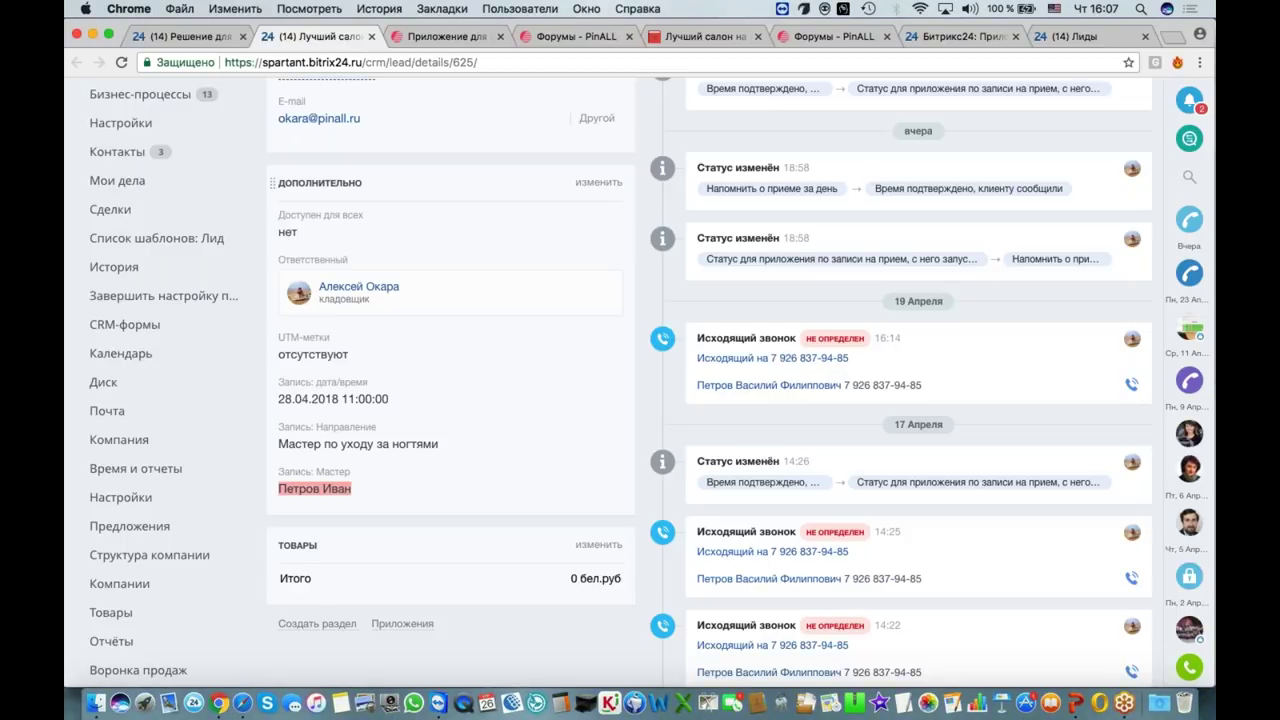
scroll(596, 393, up, 10)
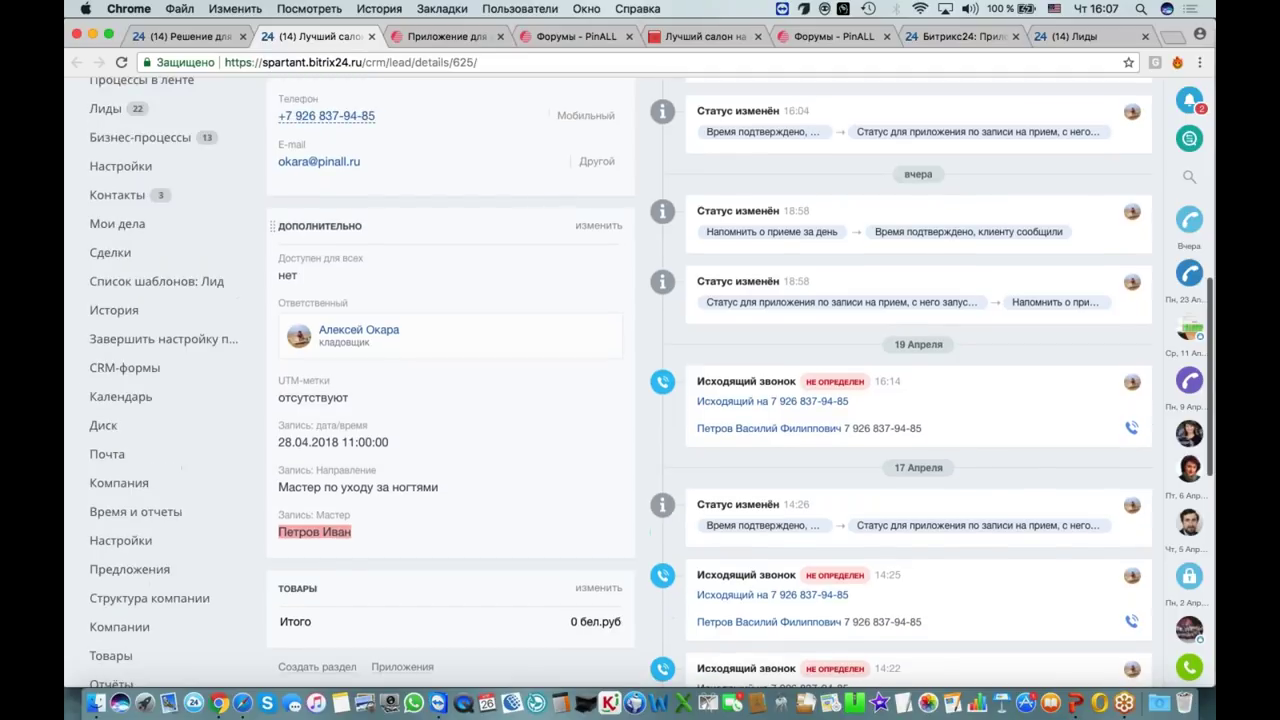
key(super+1)
scroll(600, 405, down, 5)
scroll(608, 420, up, 3)
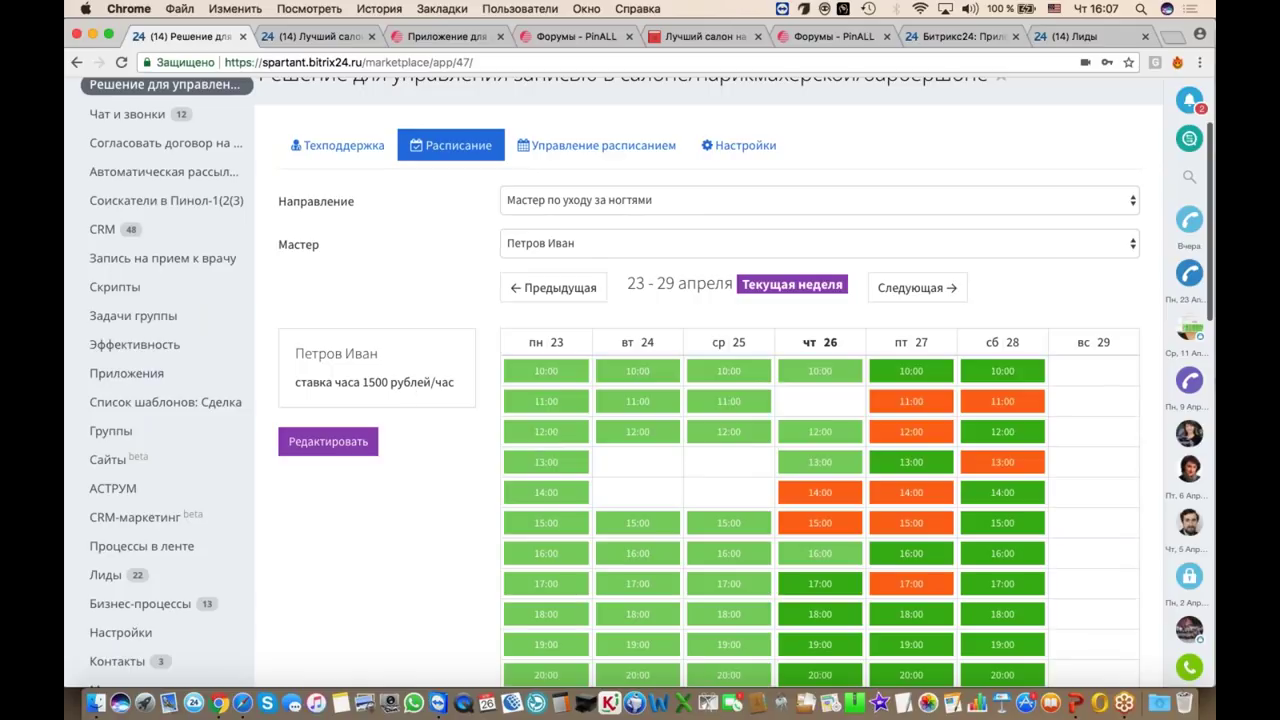
Step: Check the Направление and Мастер dropdown lists without changing the selection
click(605, 205)
click(434, 224)
click(546, 244)
click(452, 245)
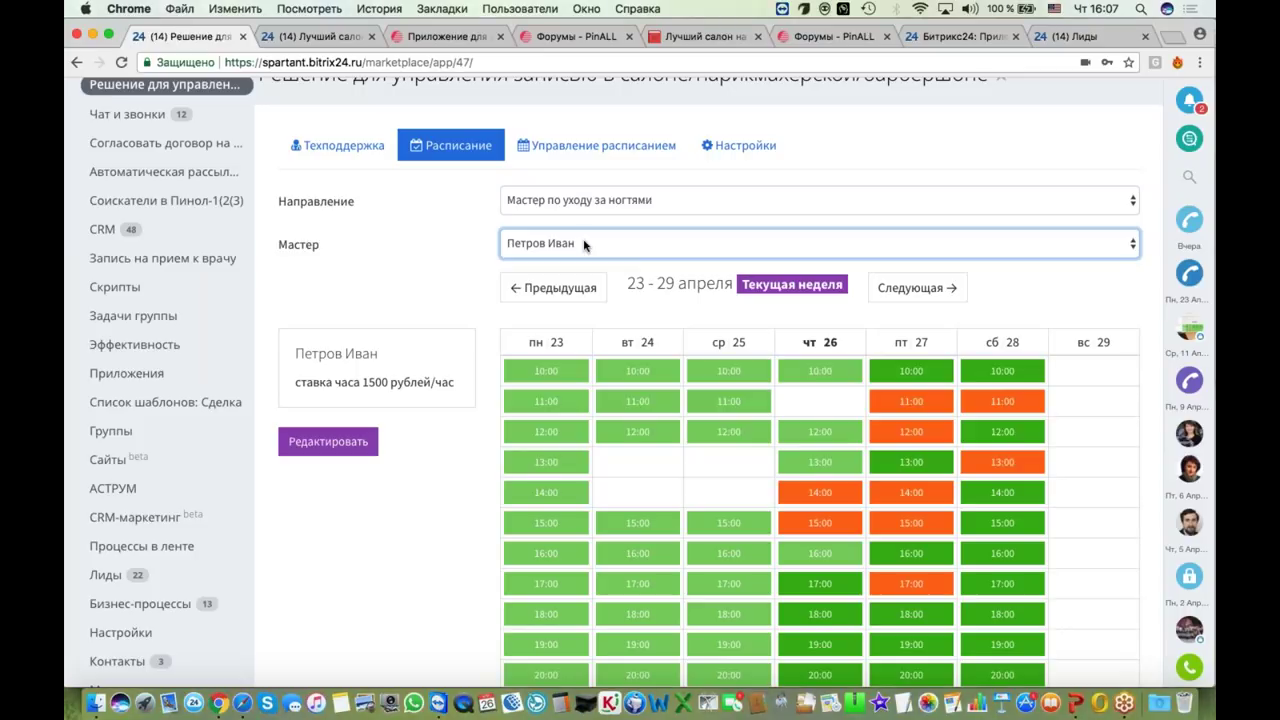
scroll(586, 246, down, 3)
scroll(650, 380, up, 3)
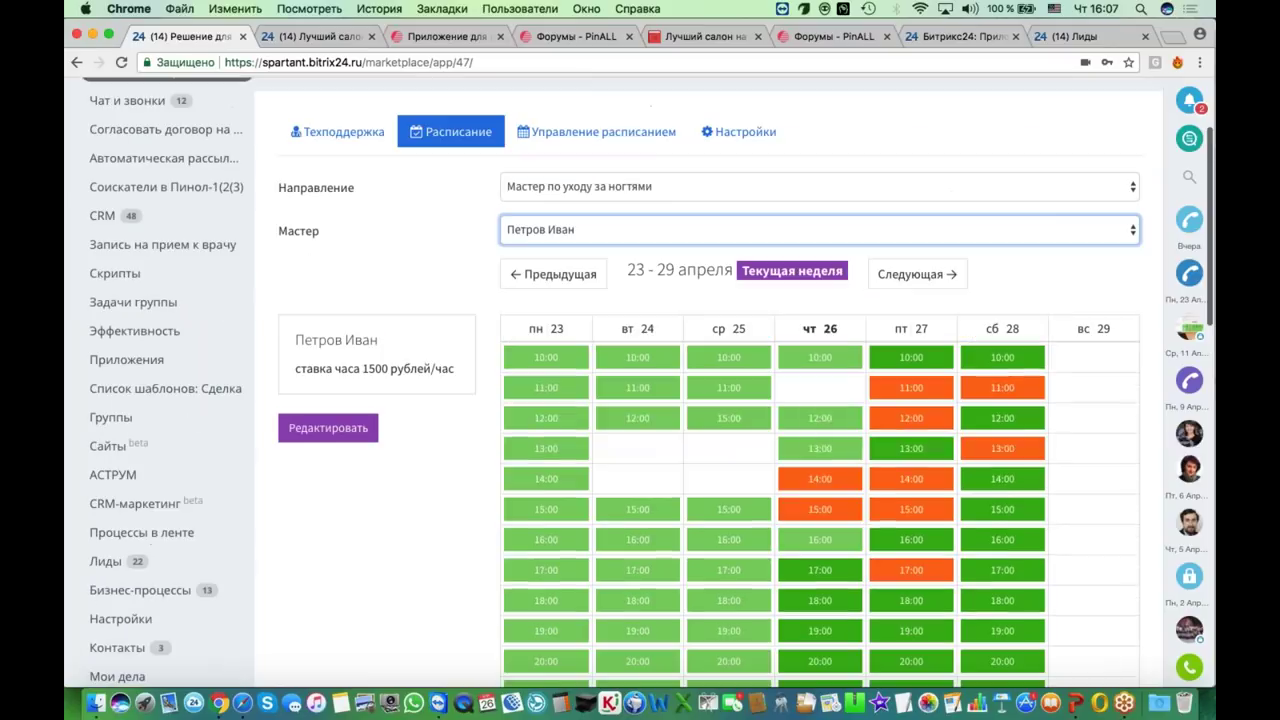
Step: Start a booking in the Saturday 28 April 15:00 slot, choosing to pick the client from CRM
click(776, 186)
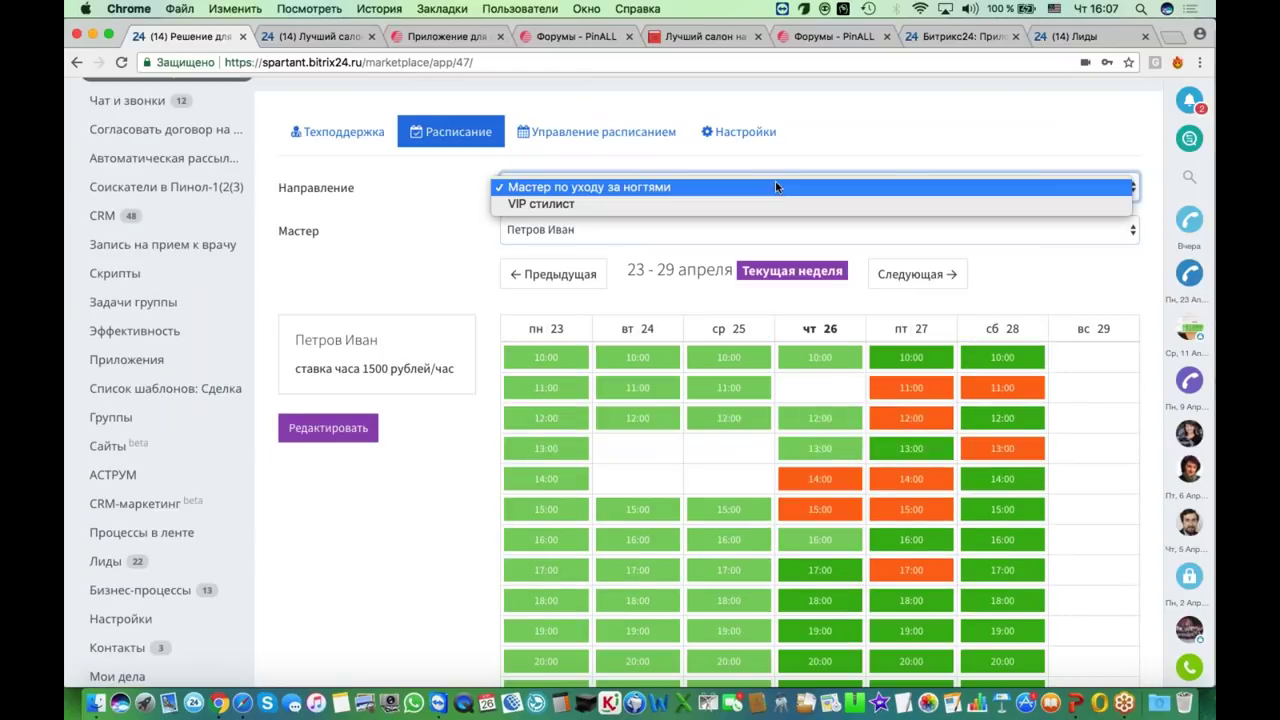
click(1002, 510)
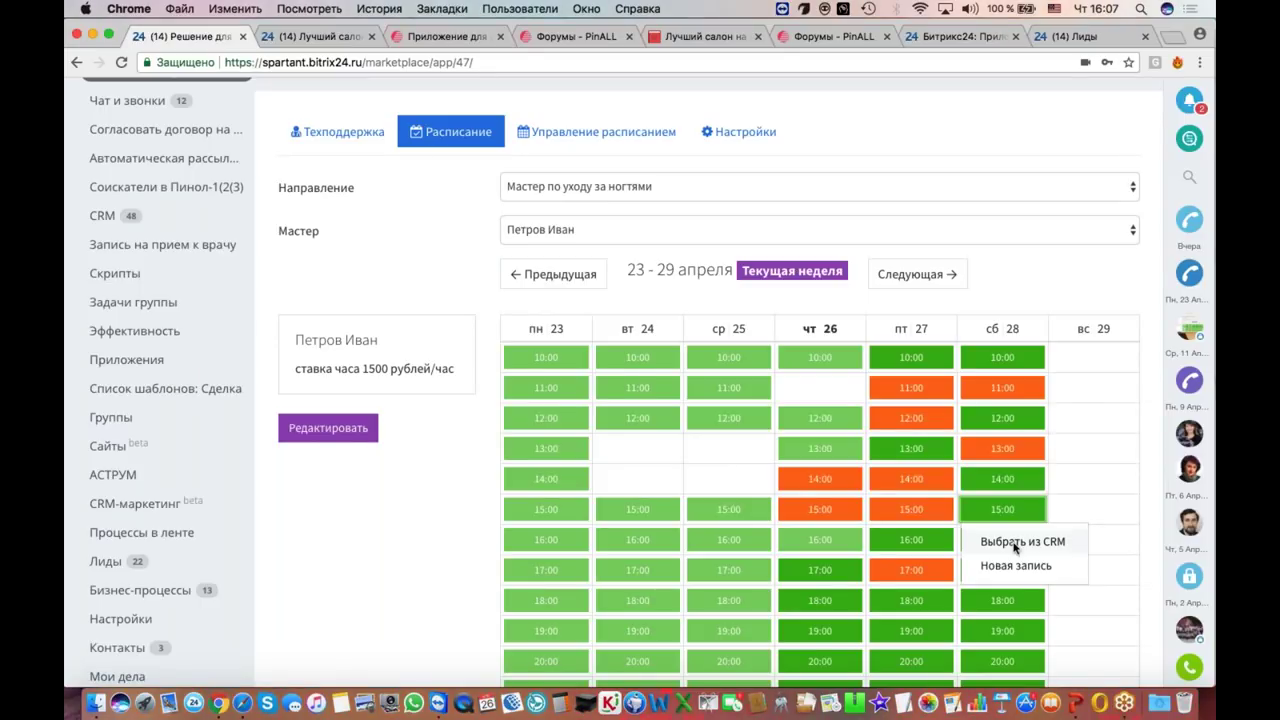
click(1014, 543)
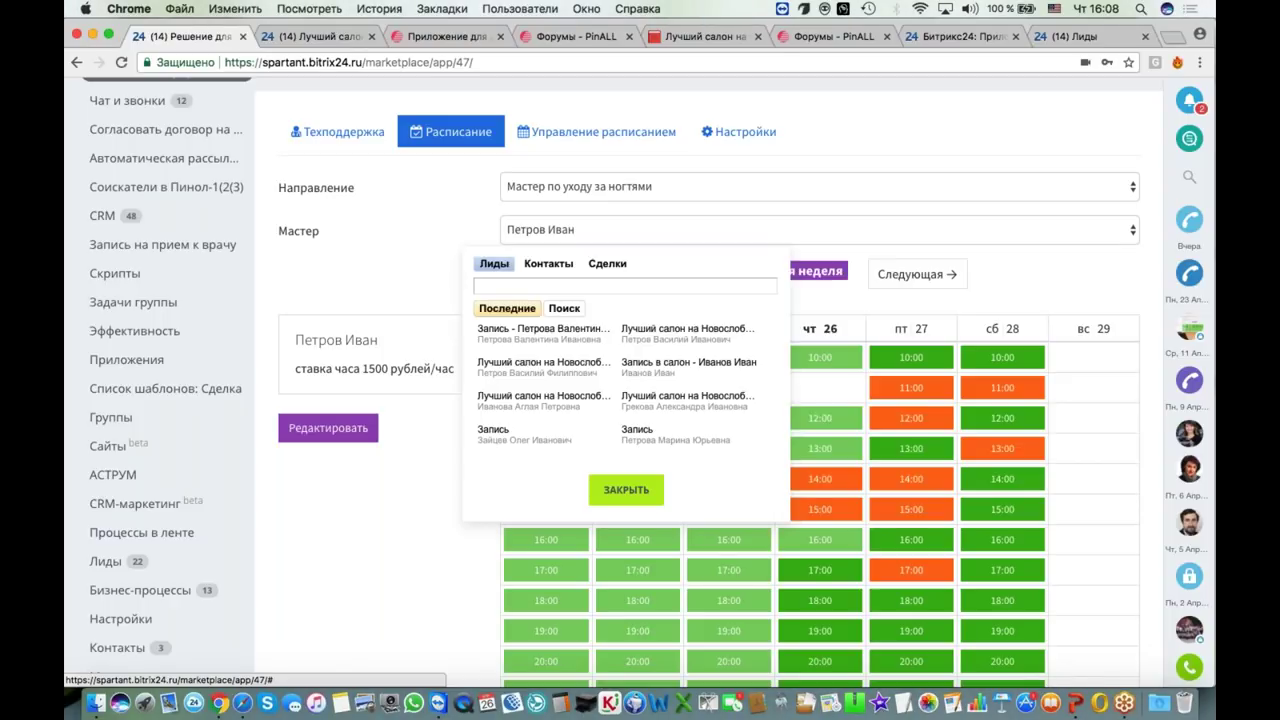
Step: Close the CRM client picker, leaving Saturday 15:00 unbooked
click(628, 492)
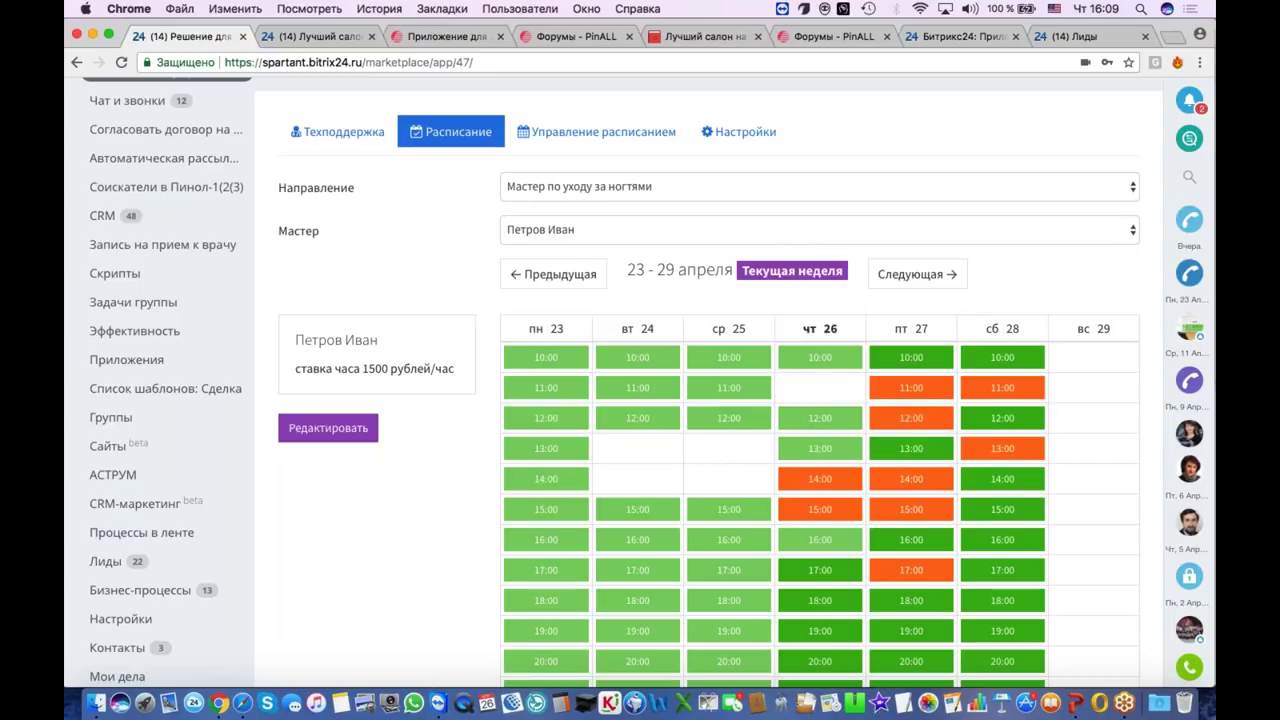
Step: Show the lead booked for Friday 27 April 12:00, then switch to the salon's public booking page
scroll(820, 400, down, 3)
scroll(820, 400, up, 2)
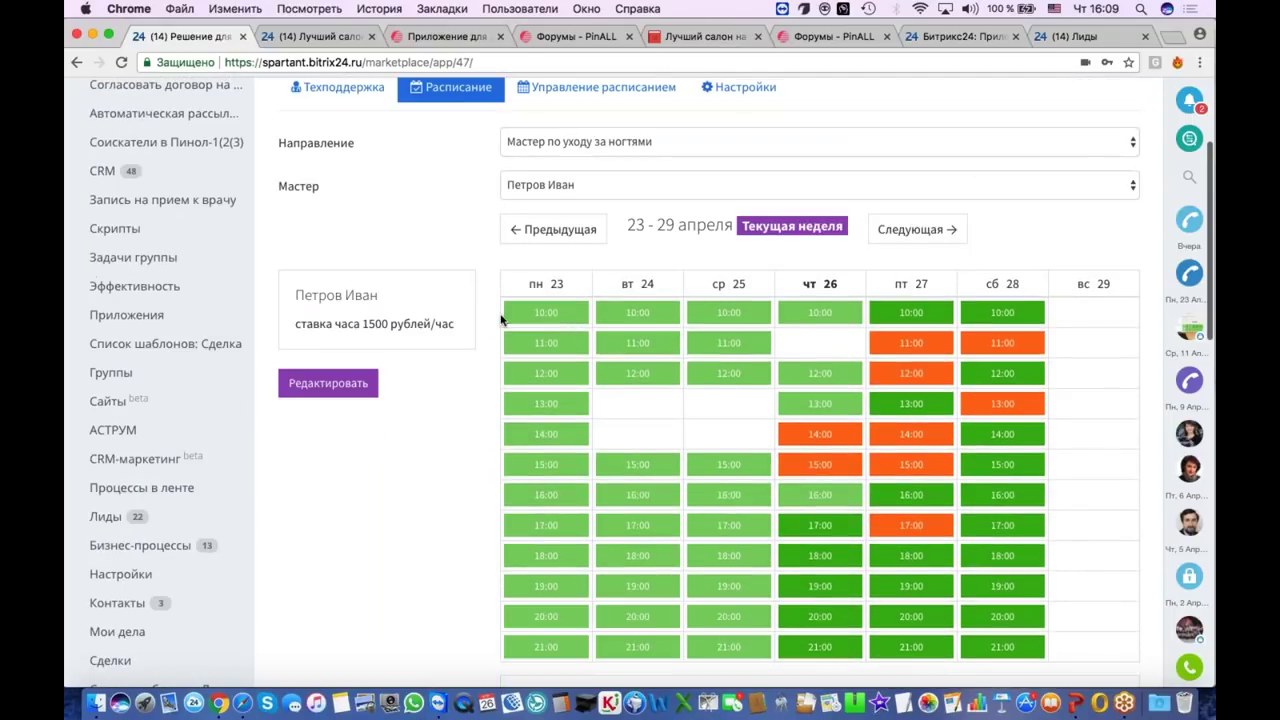
scroll(838, 518, down, 2)
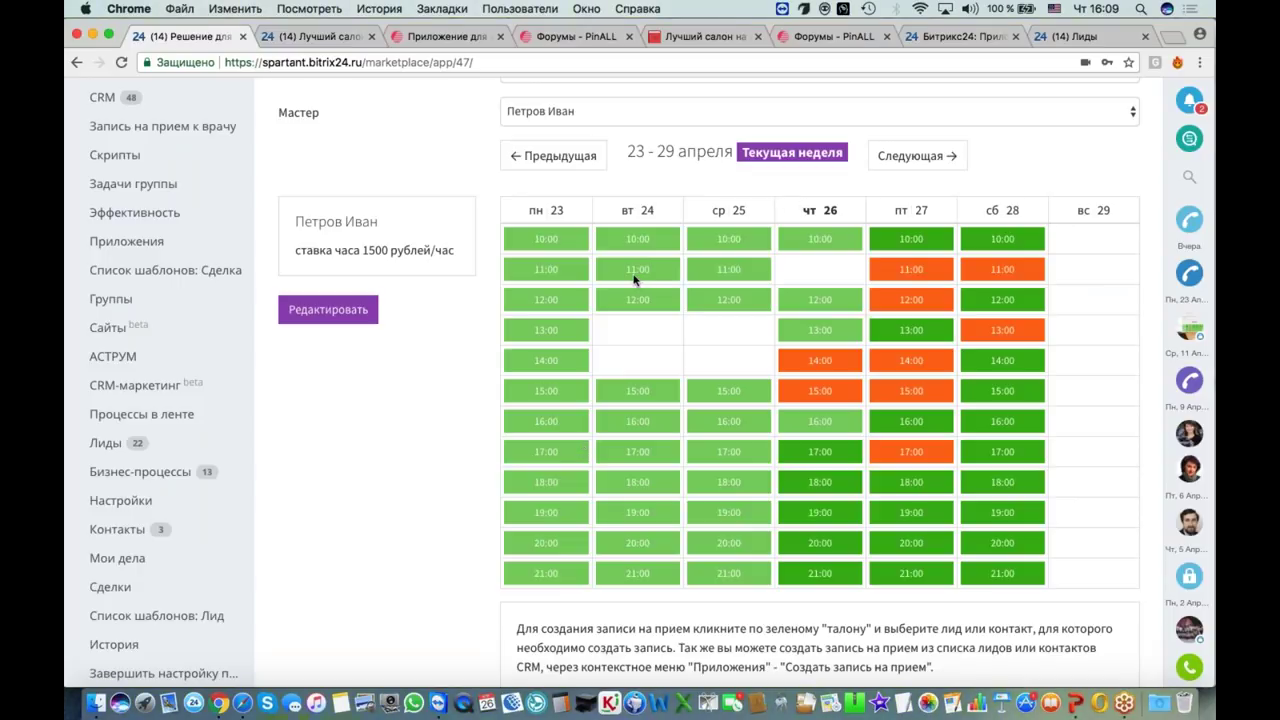
click(917, 308)
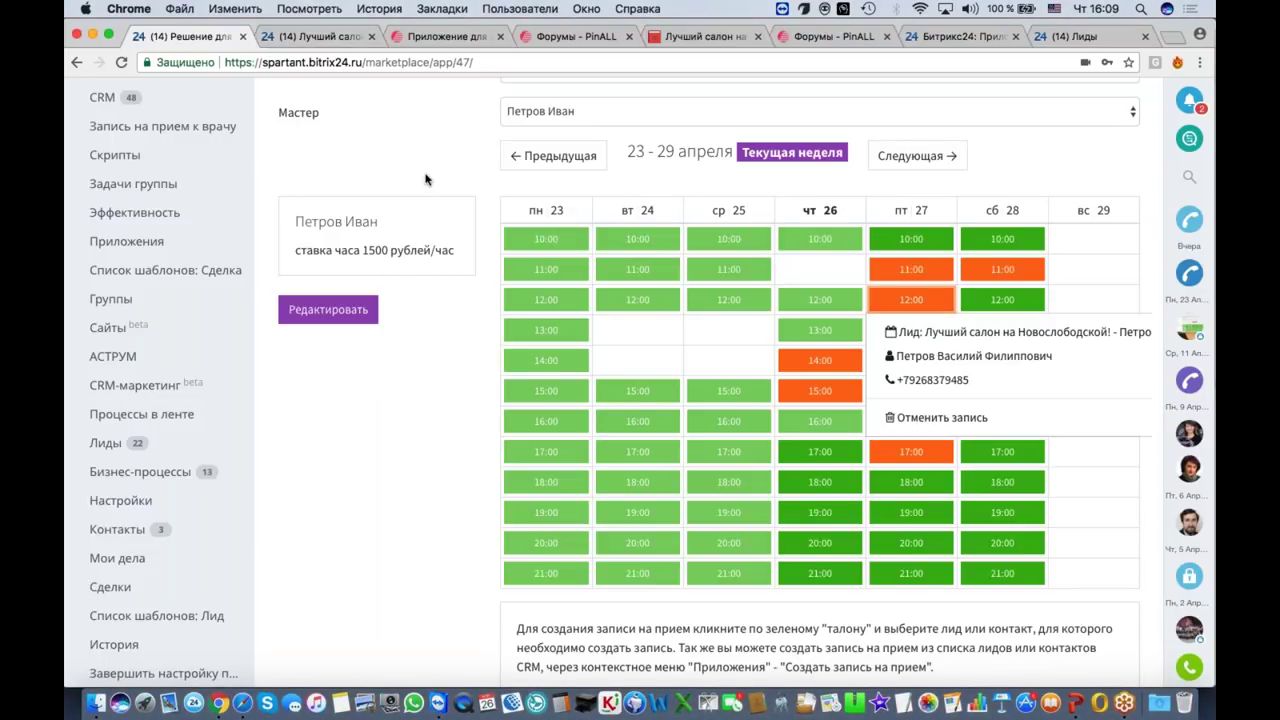
scroll(428, 180, up, 1)
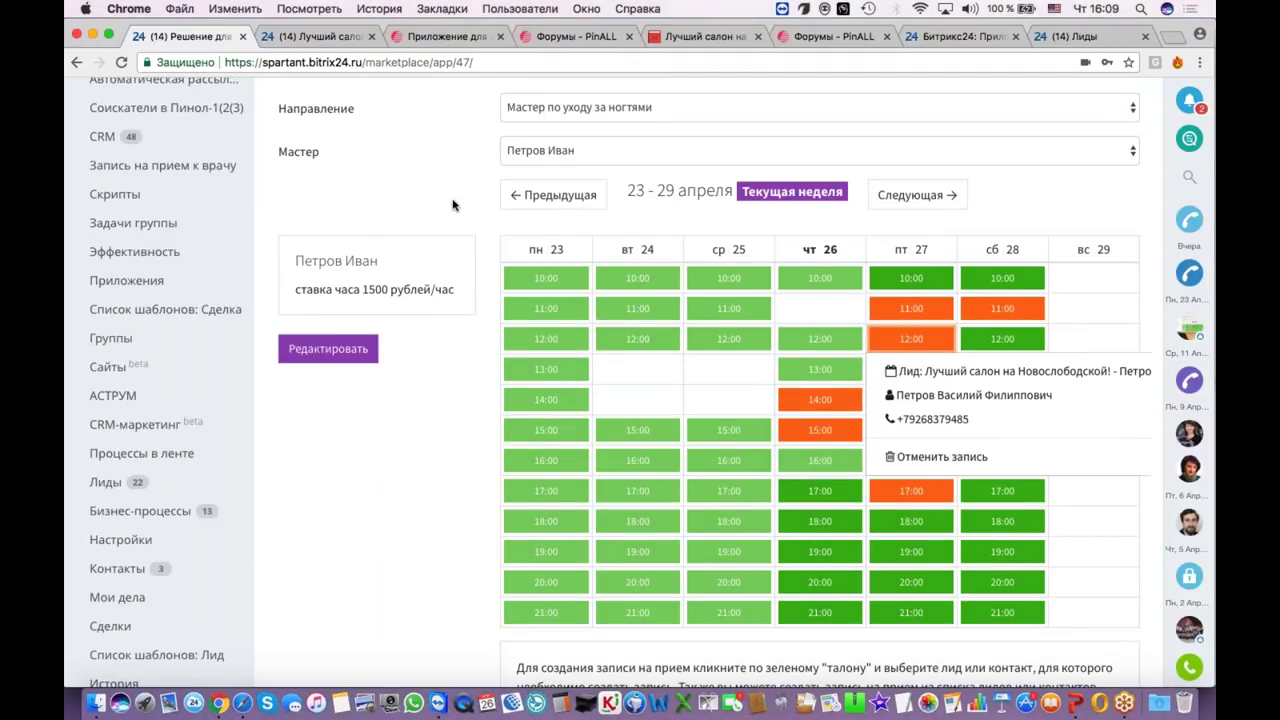
click(711, 38)
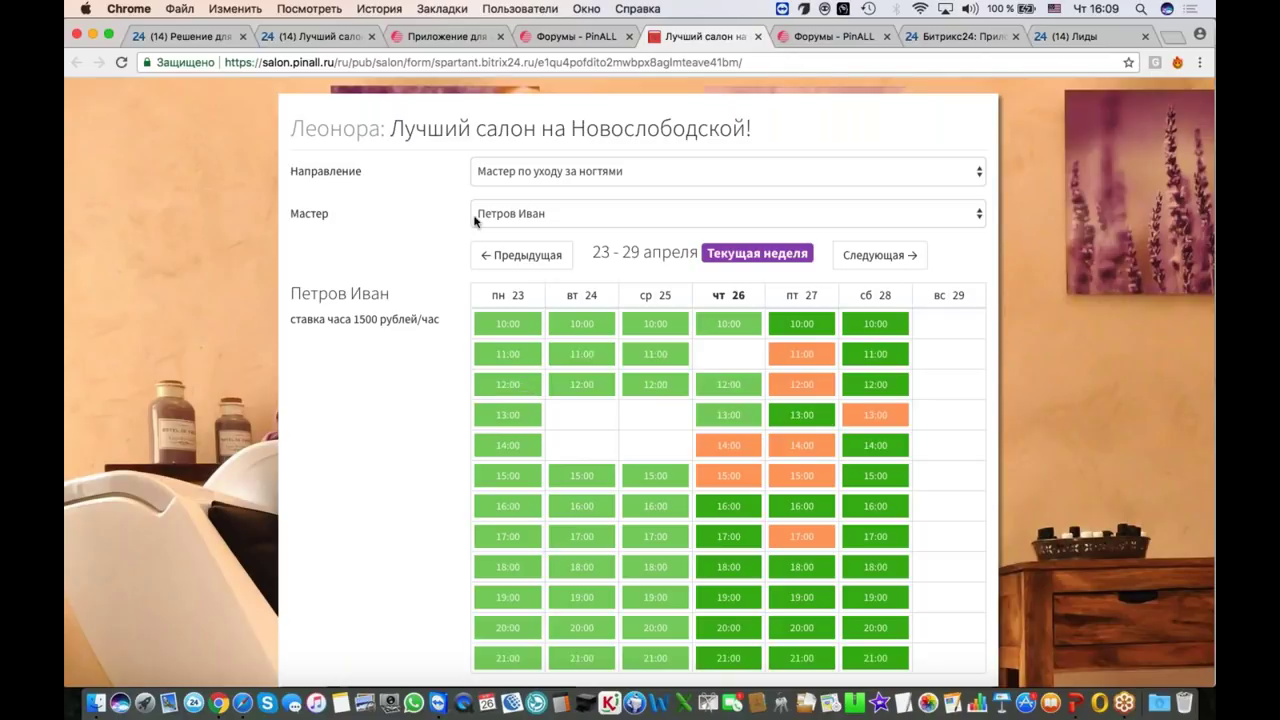
Step: Return to the internal Bitrix24 schedule and open the booking in the Friday slot
click(185, 36)
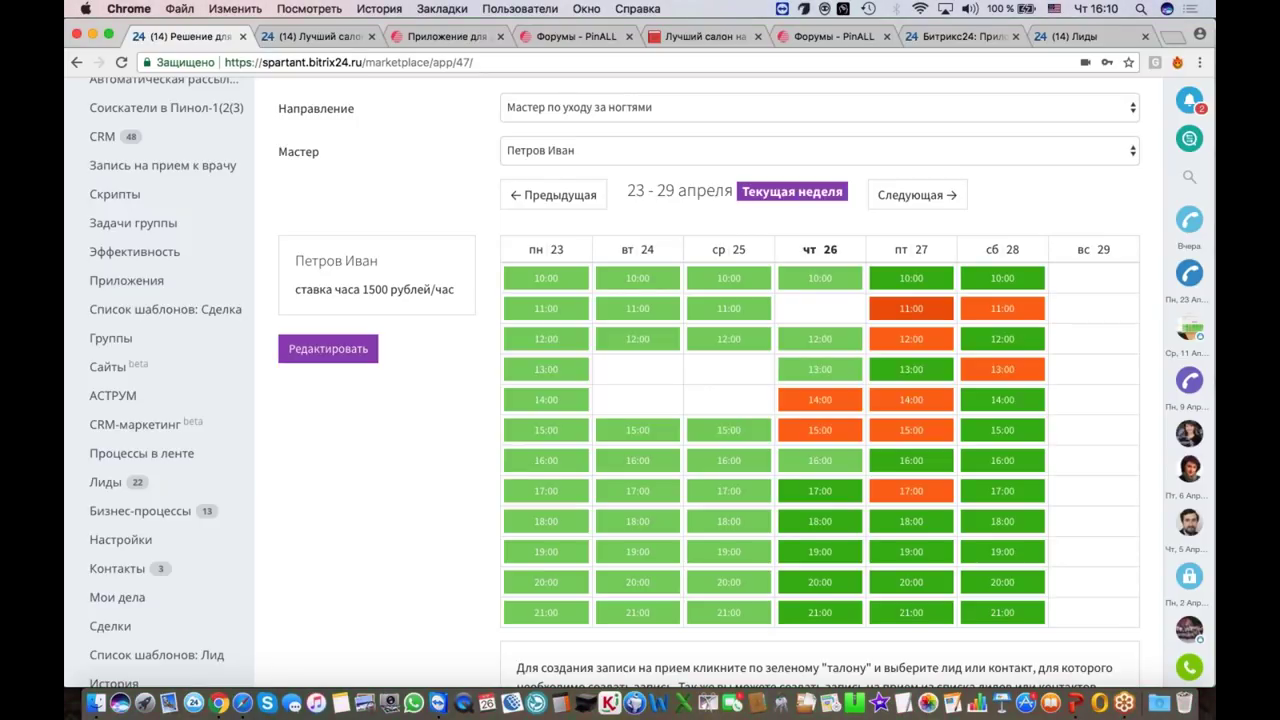
click(911, 308)
Step: Open the booked lead and move it to the 'Время подтверждено, клиенту сообщили' stage
click(930, 338)
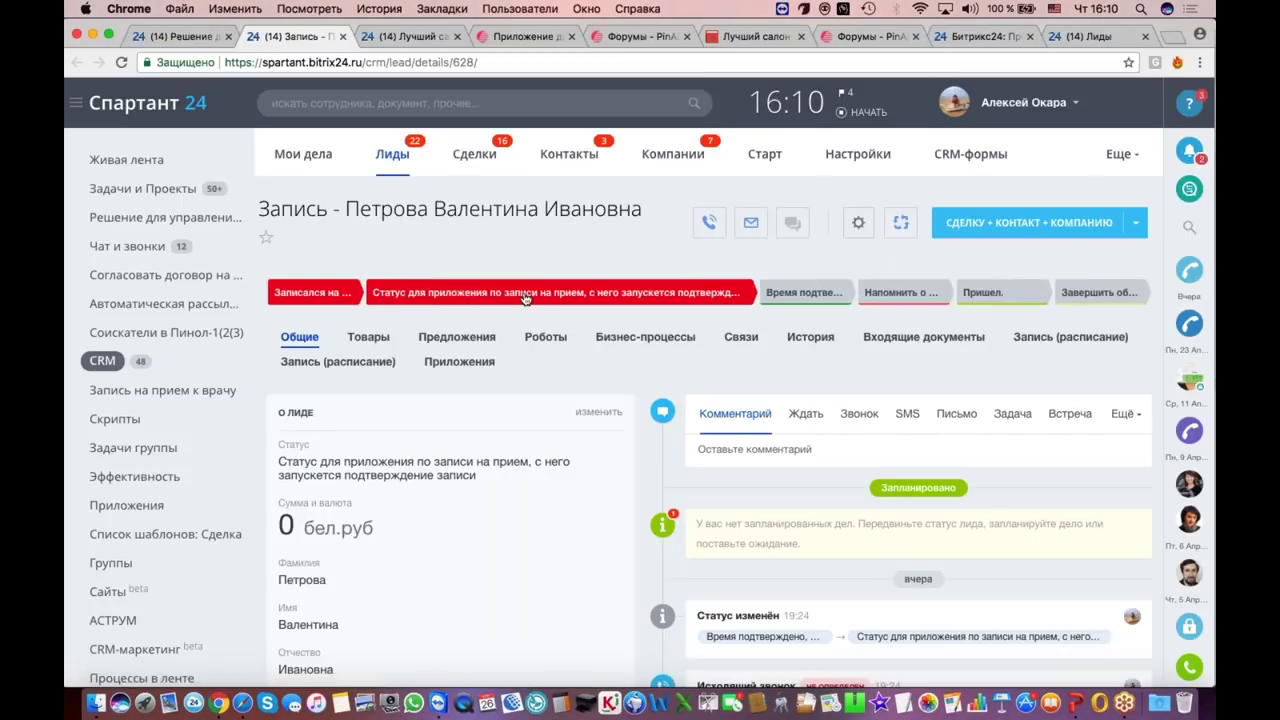
scroll(357, 333, down, 5)
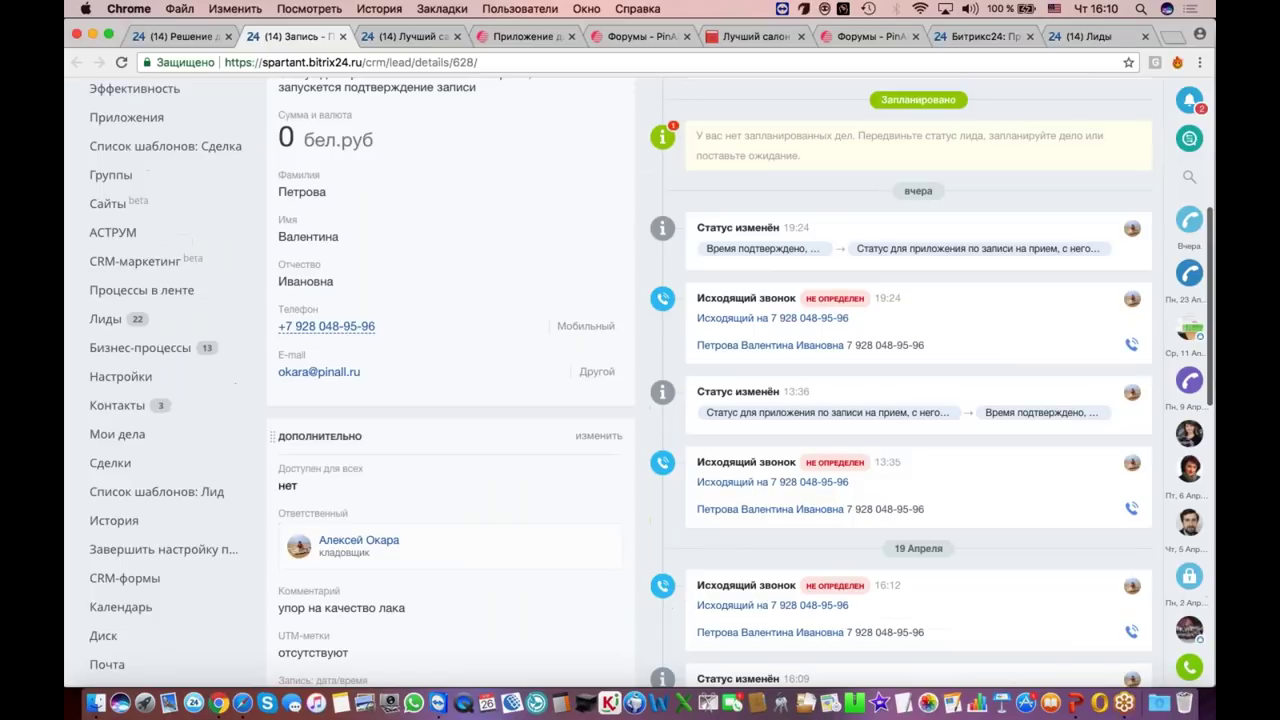
click(357, 326)
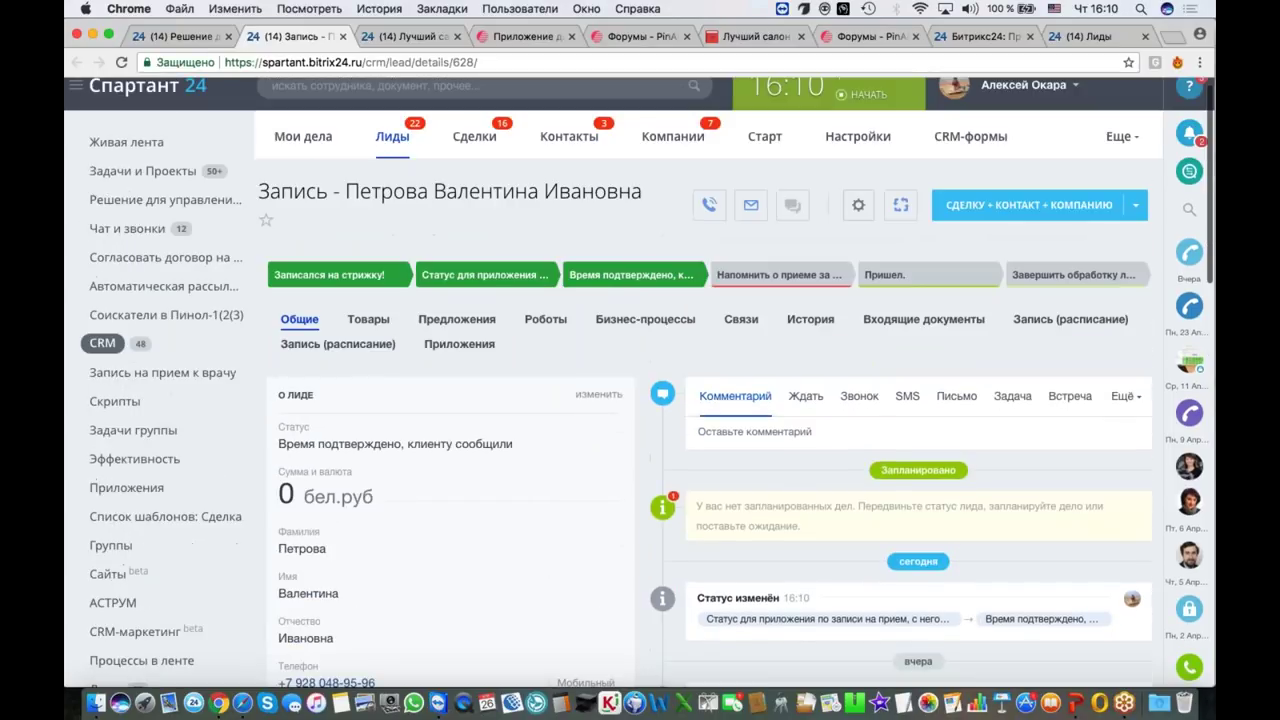
click(196, 40)
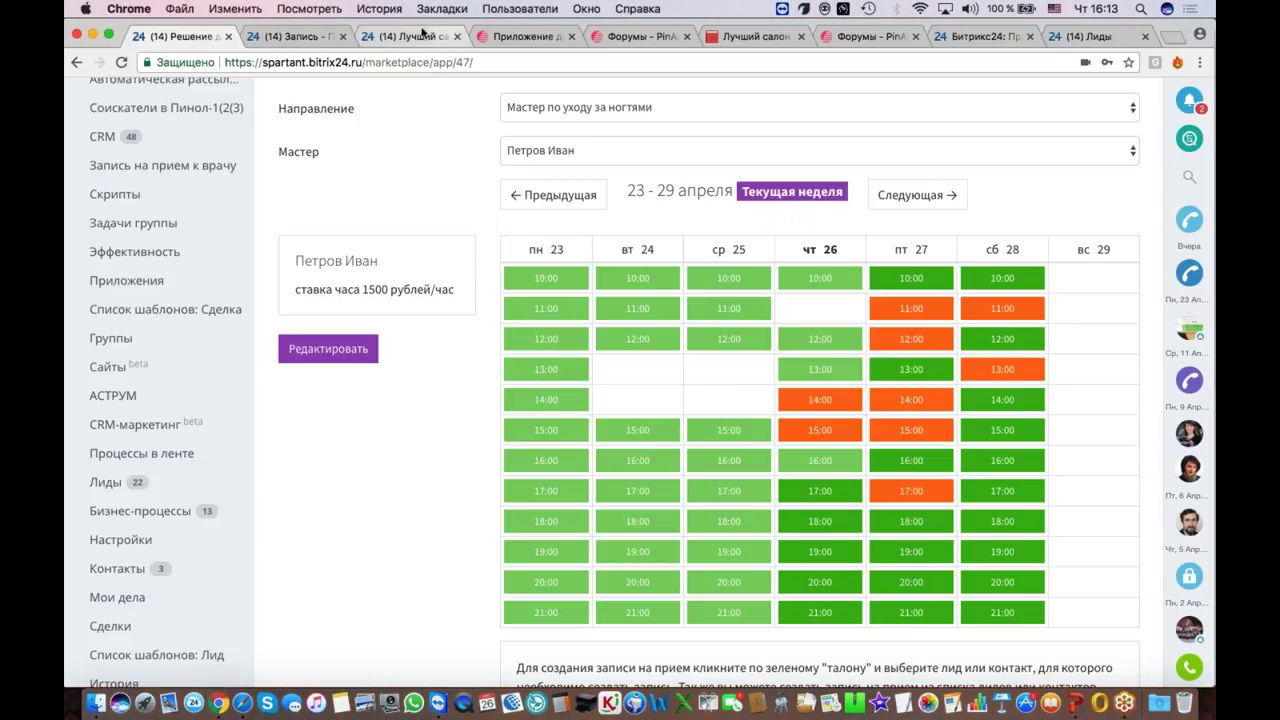
Step: Return to the lead's card and call its phone number to bring up the call window
click(292, 36)
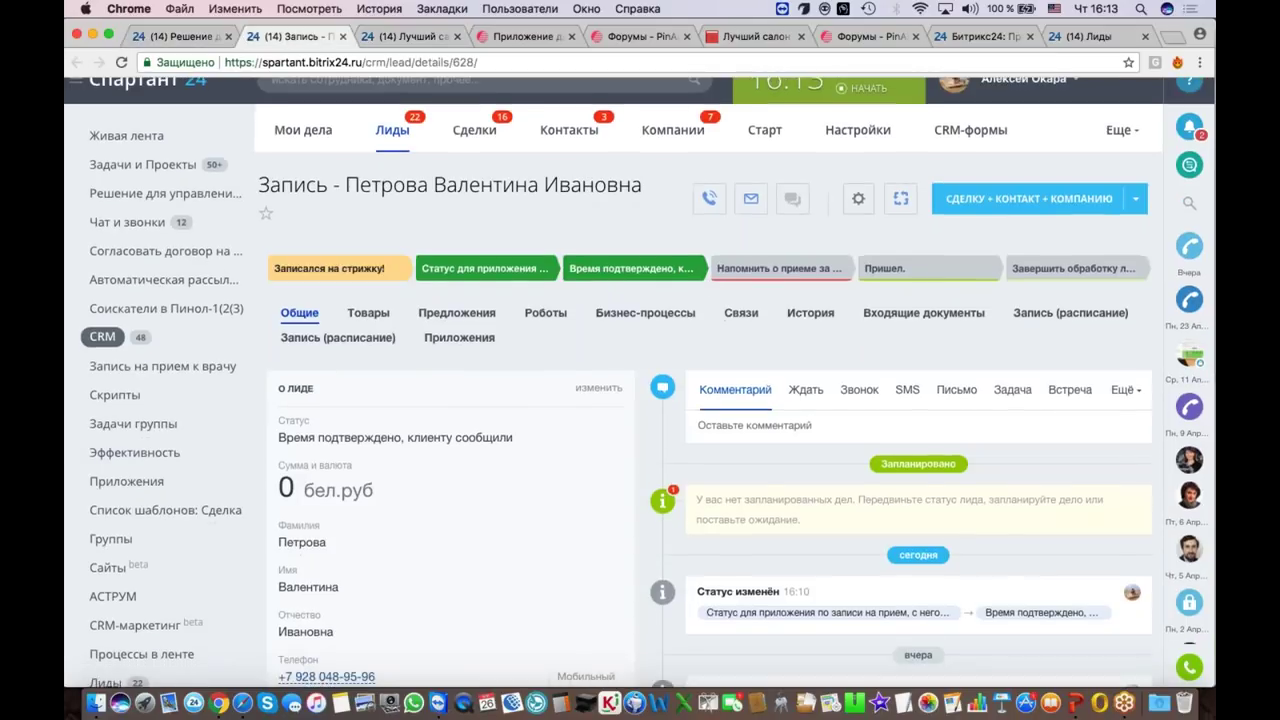
scroll(400, 380, down, 5)
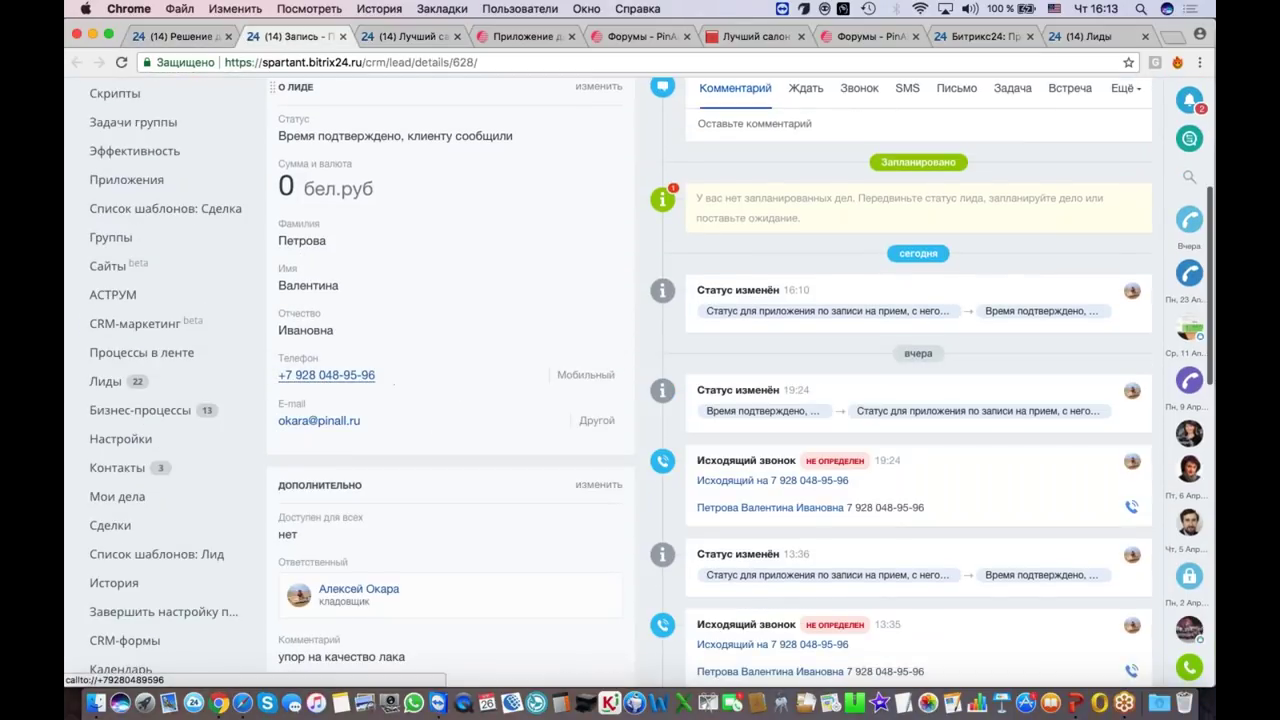
click(326, 375)
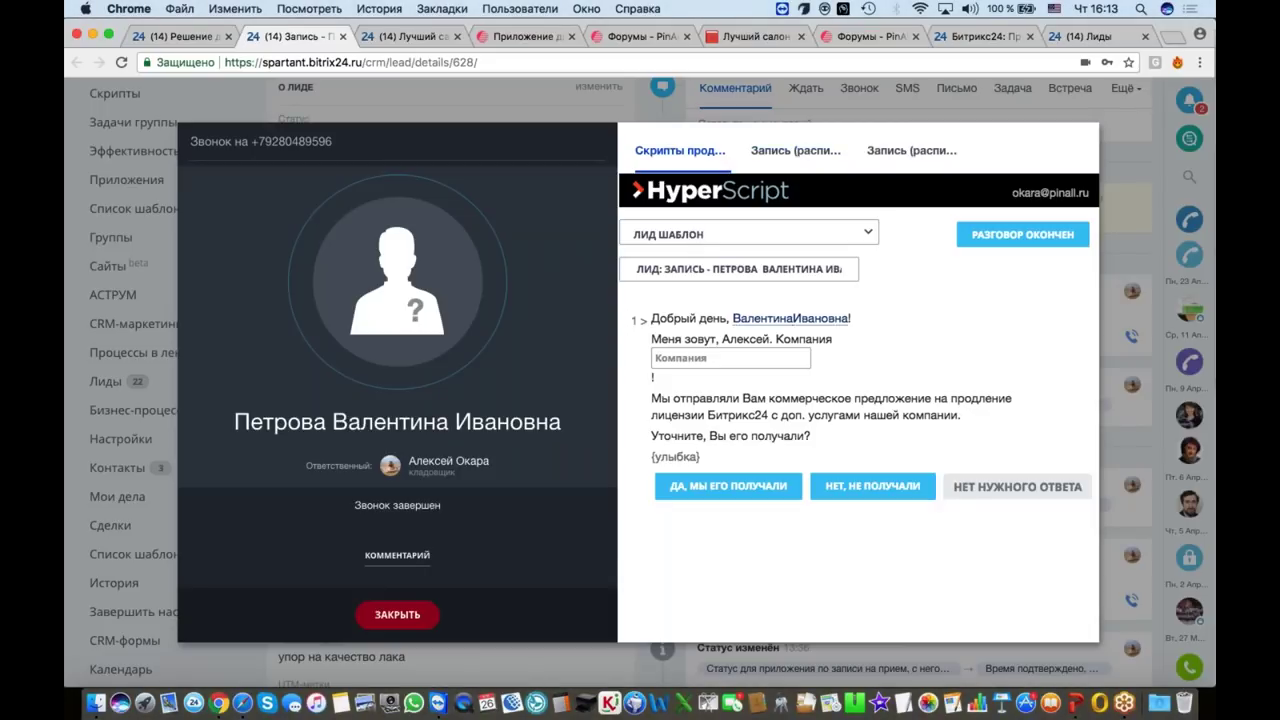
Step: Book Saturday 28 April 10:00 in the call window schedule, declining to overwrite the taken 11:00 slot
click(797, 153)
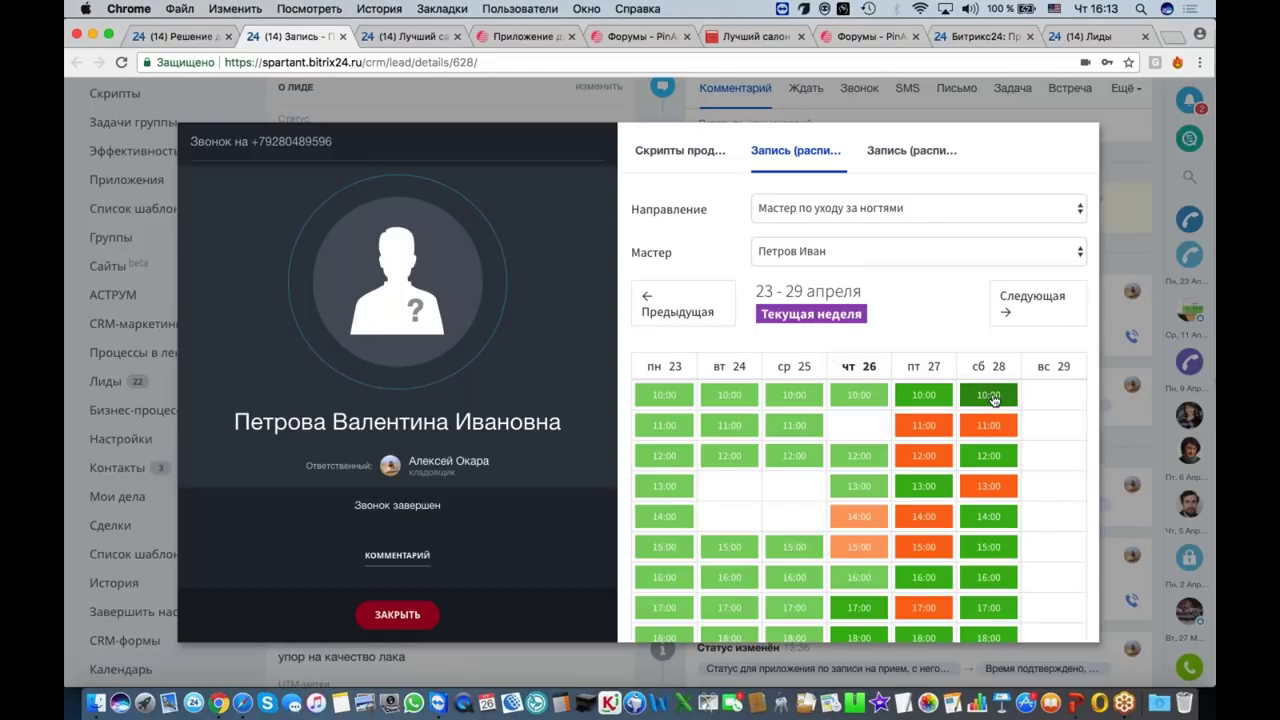
click(988, 395)
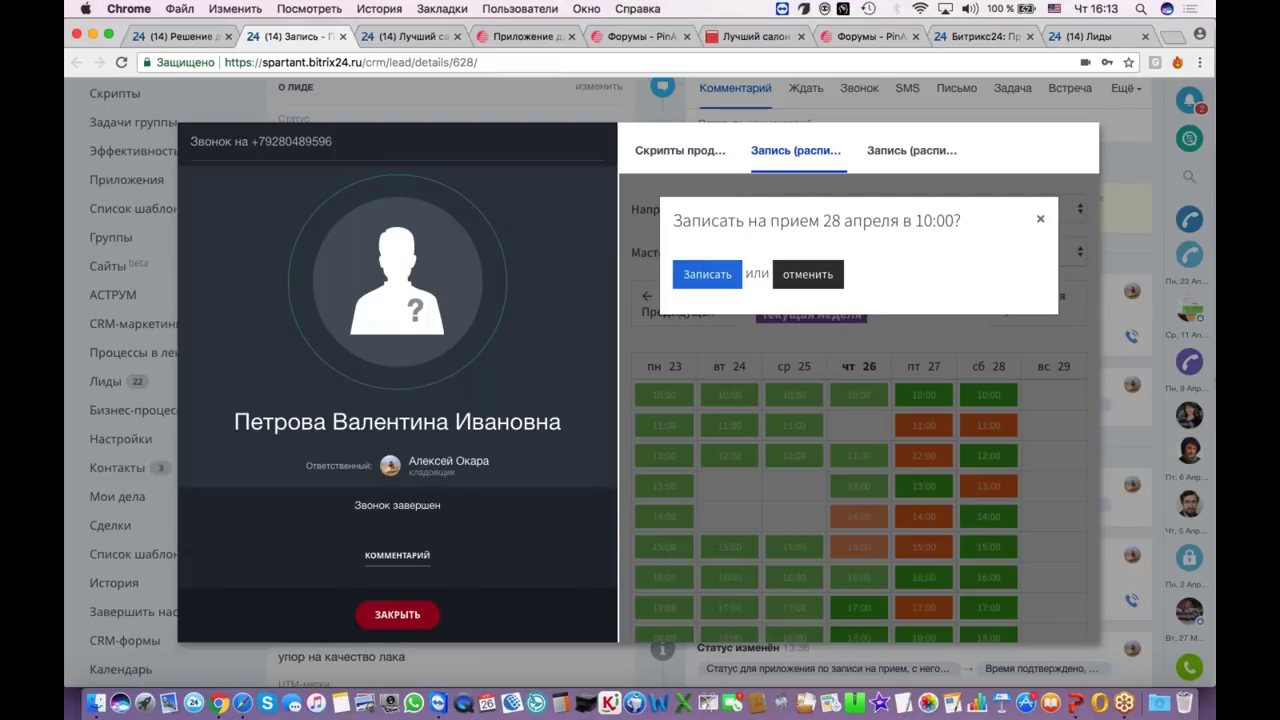
click(707, 274)
click(997, 435)
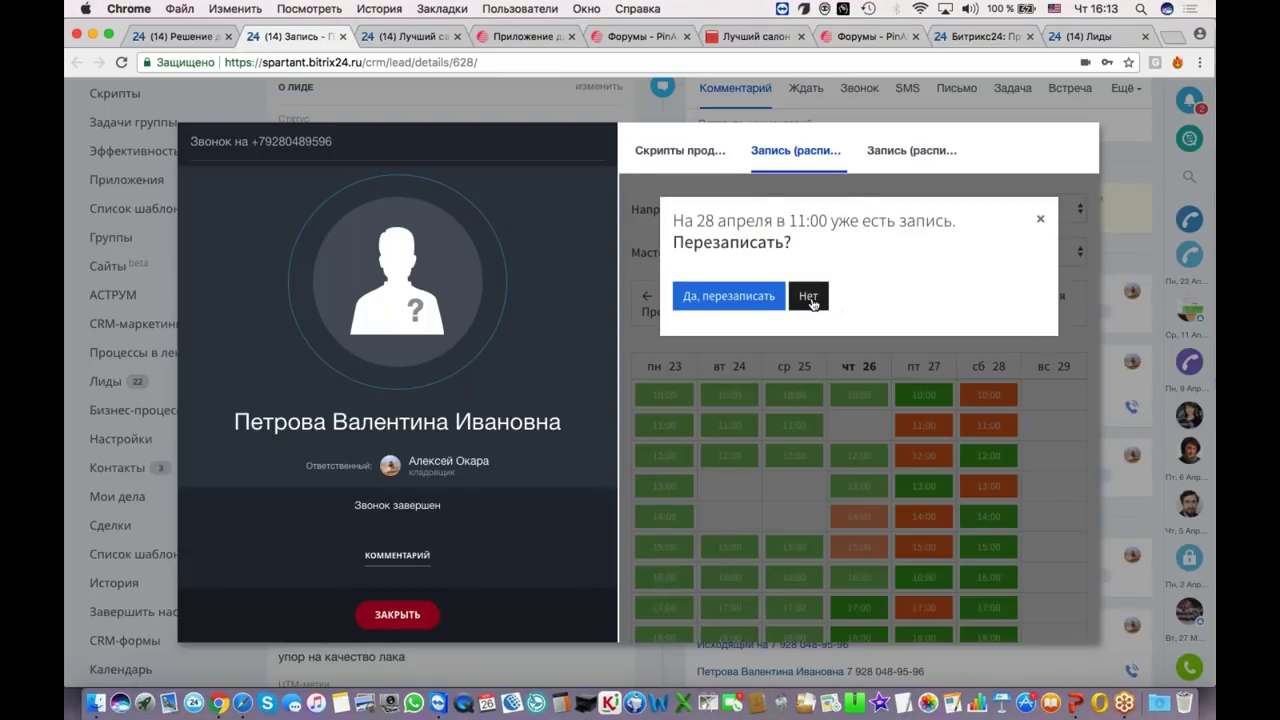
click(808, 296)
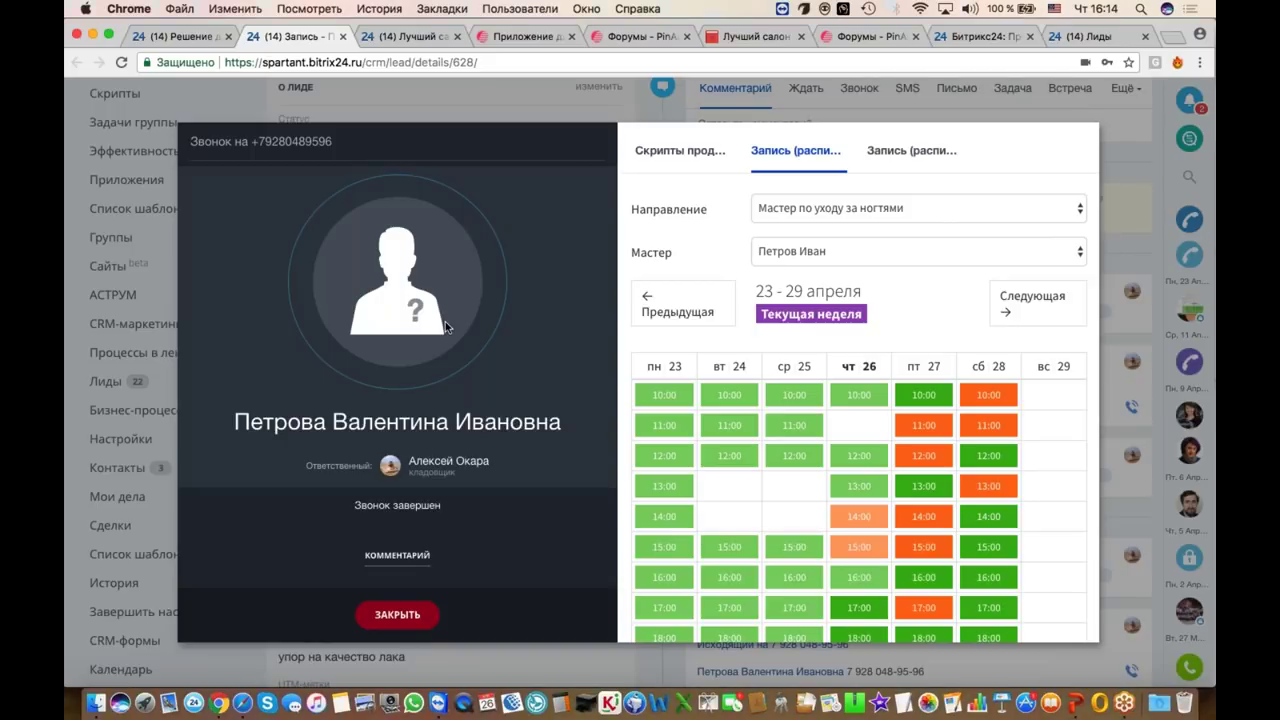
Step: Close the call window, review the lead's Запись fields, and switch to the pinall.ru app page
click(397, 614)
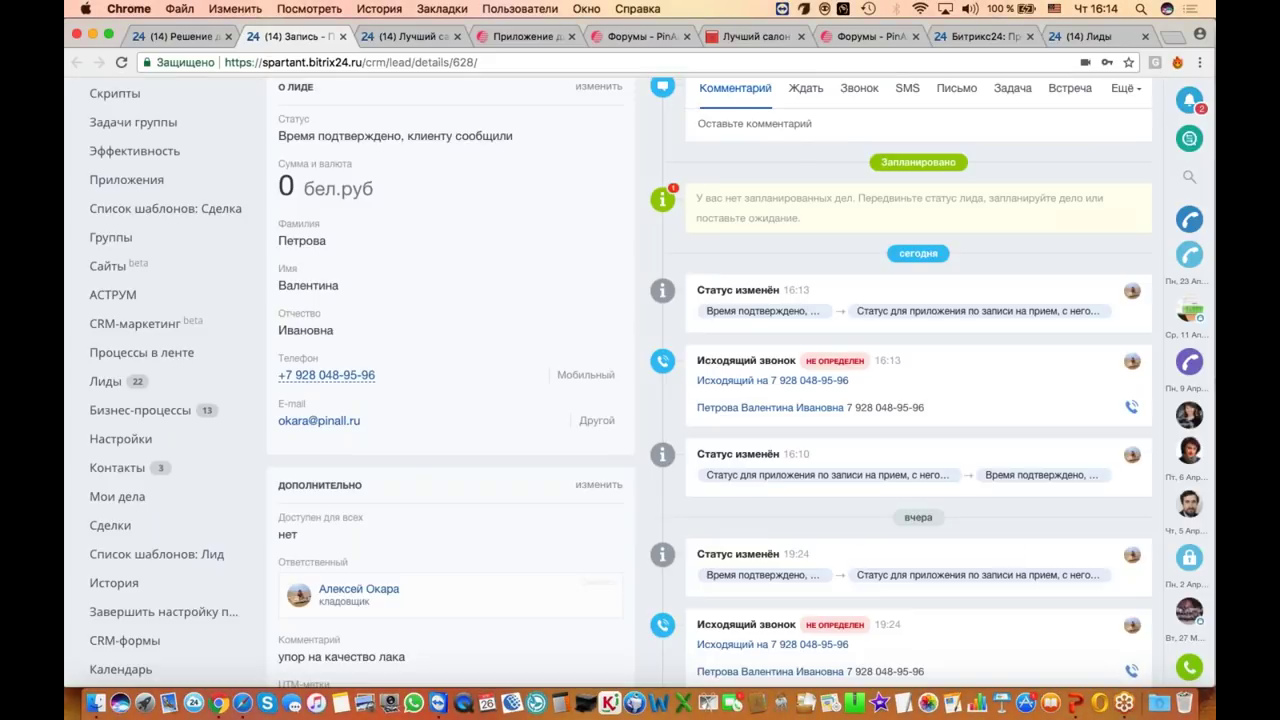
scroll(397, 614, up, 1)
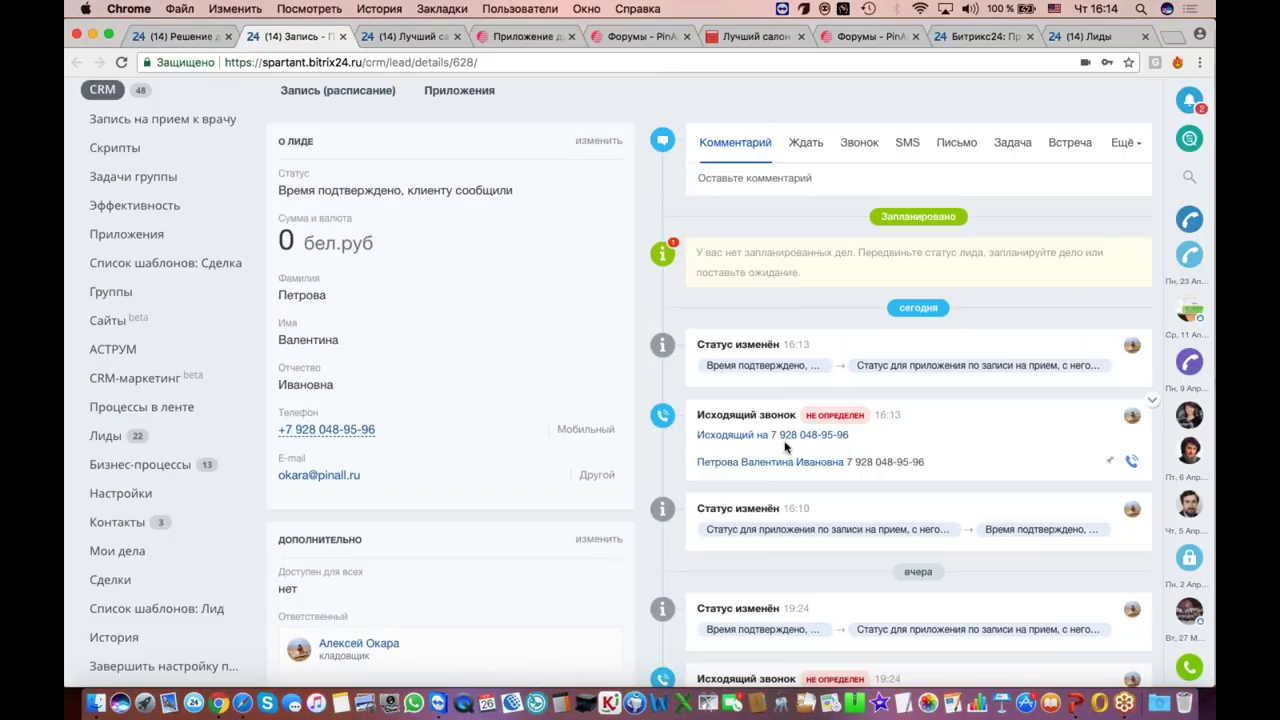
scroll(785, 447, down, 5)
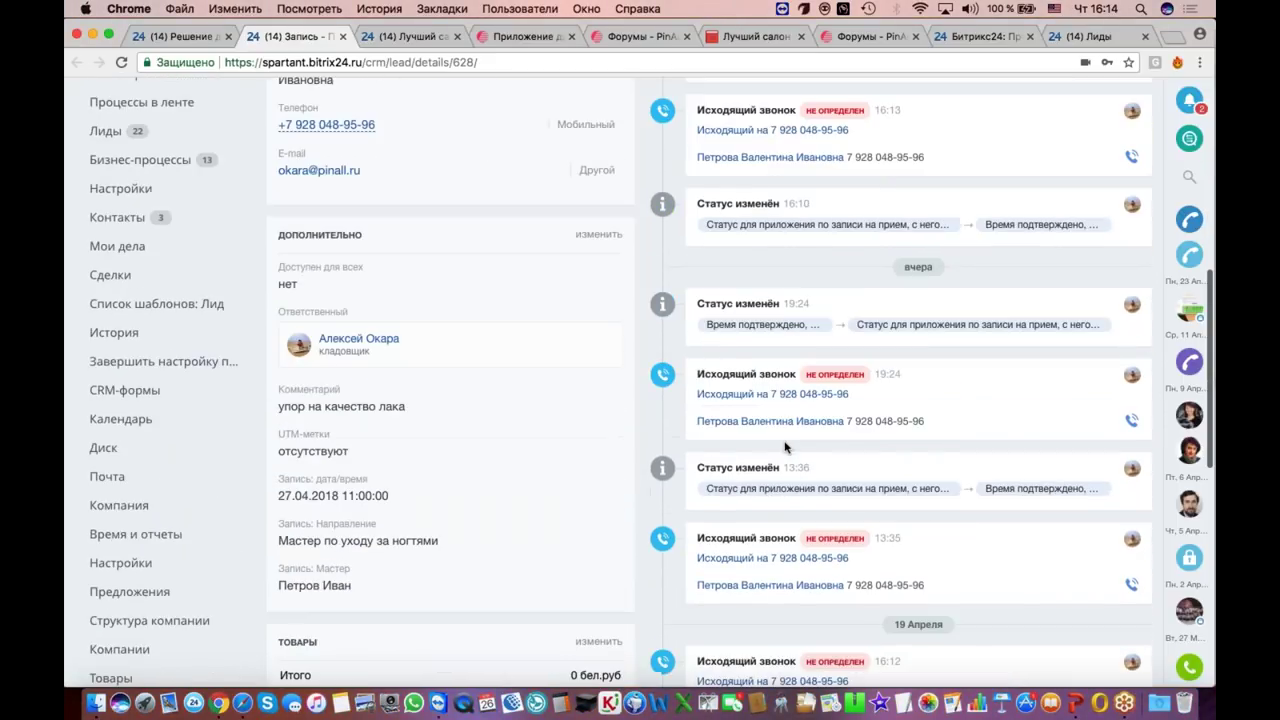
scroll(785, 447, up, 10)
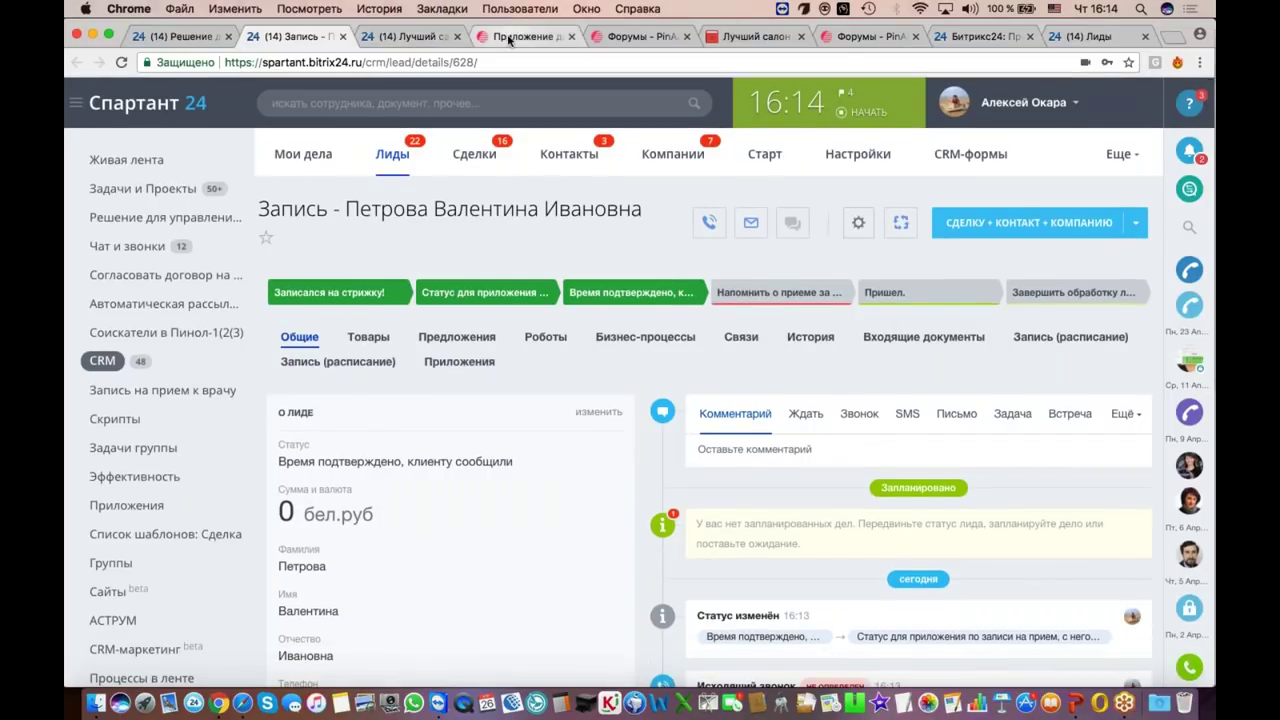
click(510, 37)
scroll(640, 500, up, 20)
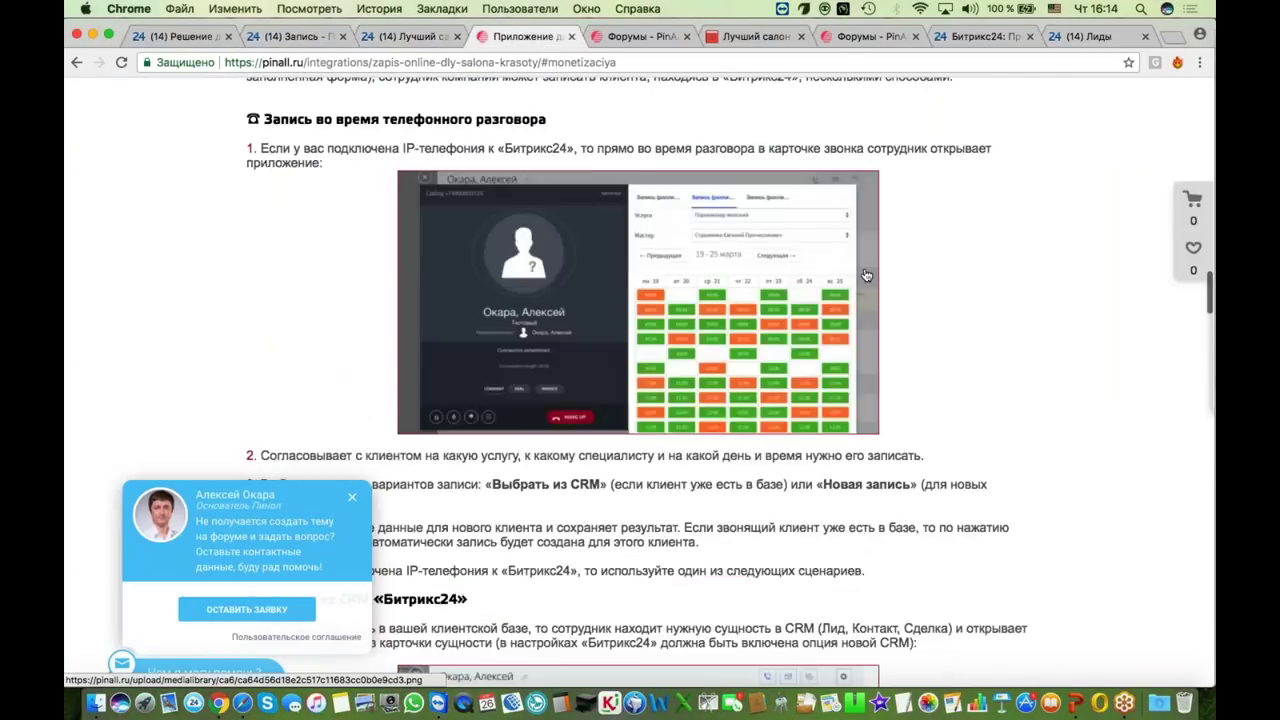
Step: Open 'Форум по интеграциям с CRM' and its topic 'Дела для приложения "Запись на прием"'
scroll(640, 385, up, 15)
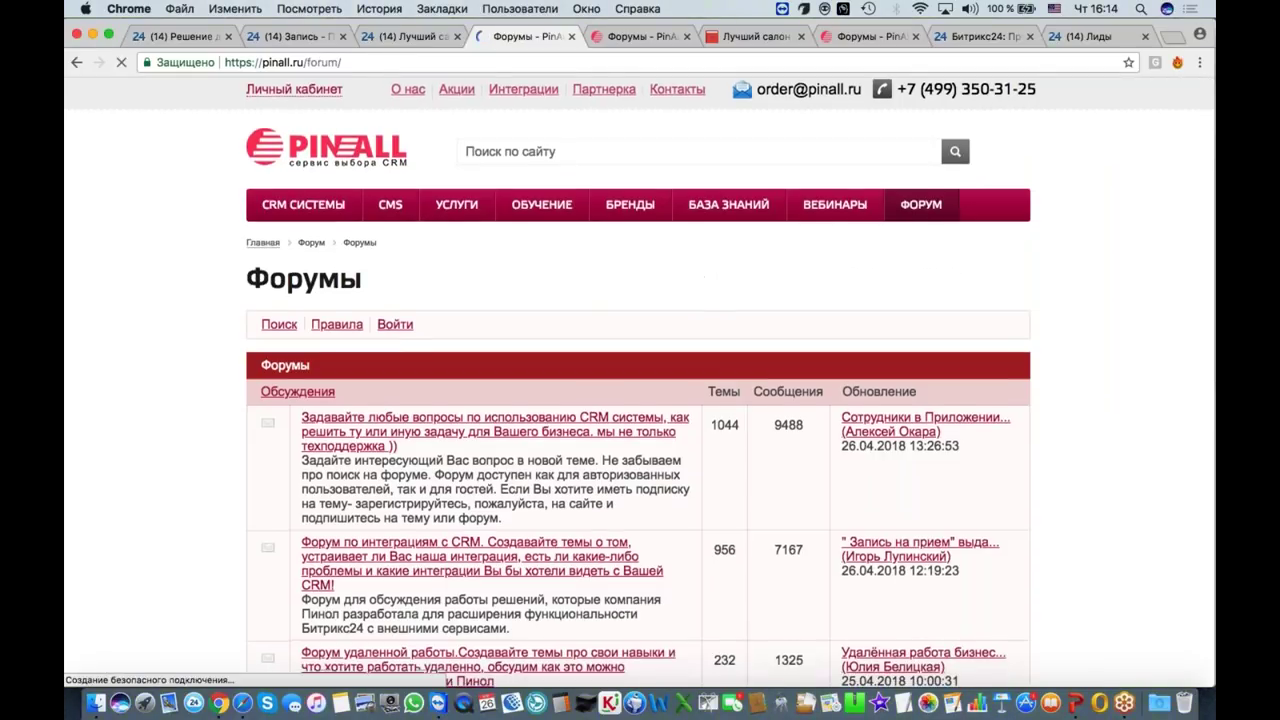
scroll(640, 400, down, 3)
click(603, 426)
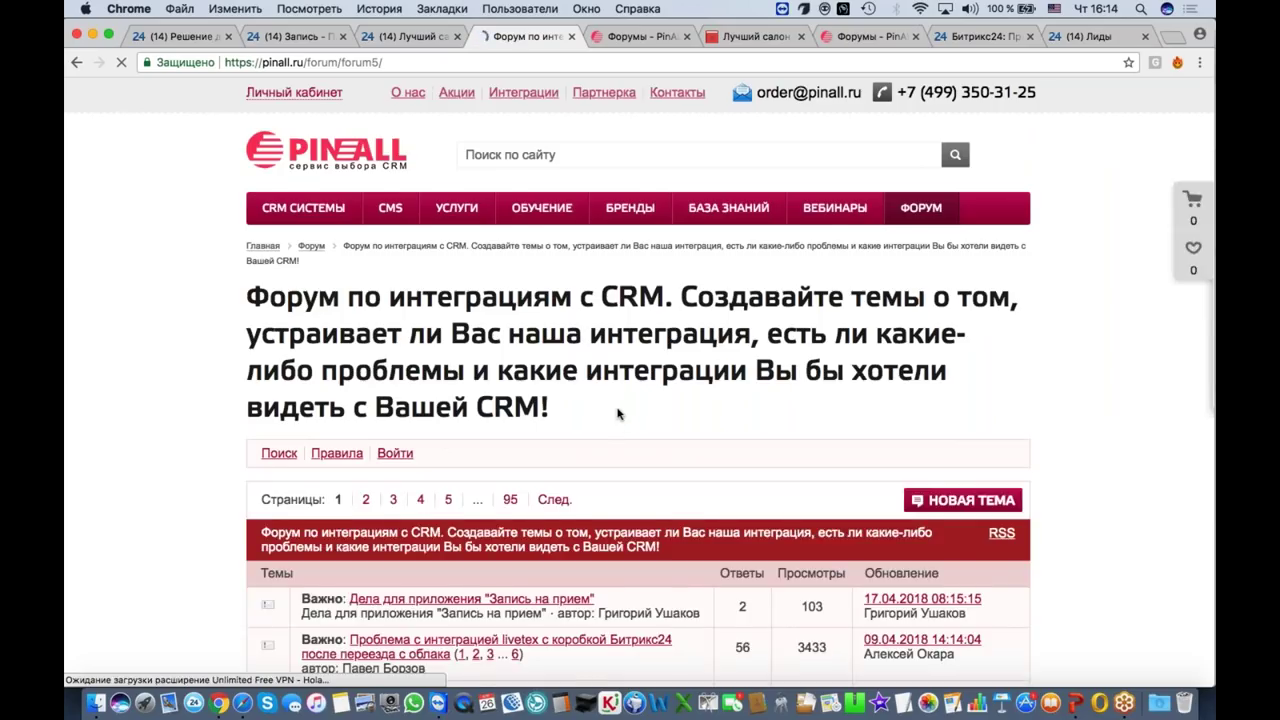
scroll(603, 426, down, 2)
click(518, 504)
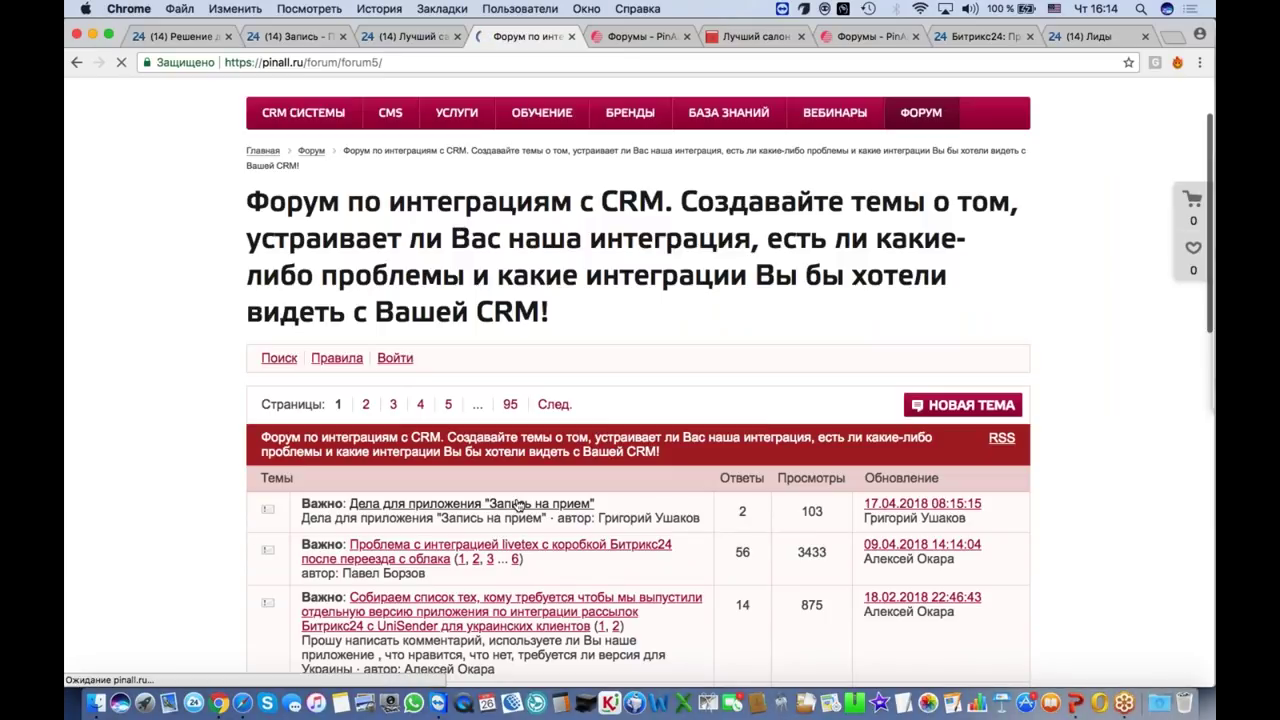
scroll(572, 330, down, 4)
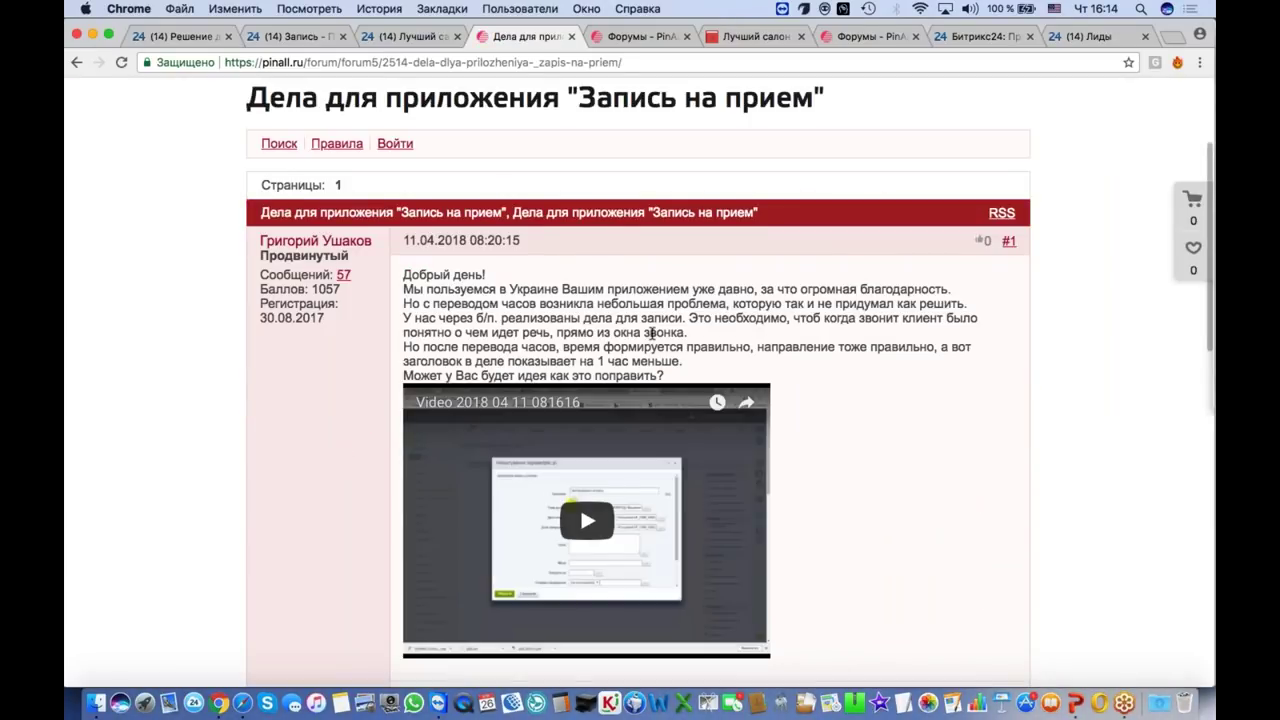
Step: Read through the thread's replies, then leave the browser for the GoToMeeting closing slide
scroll(652, 333, down, 5)
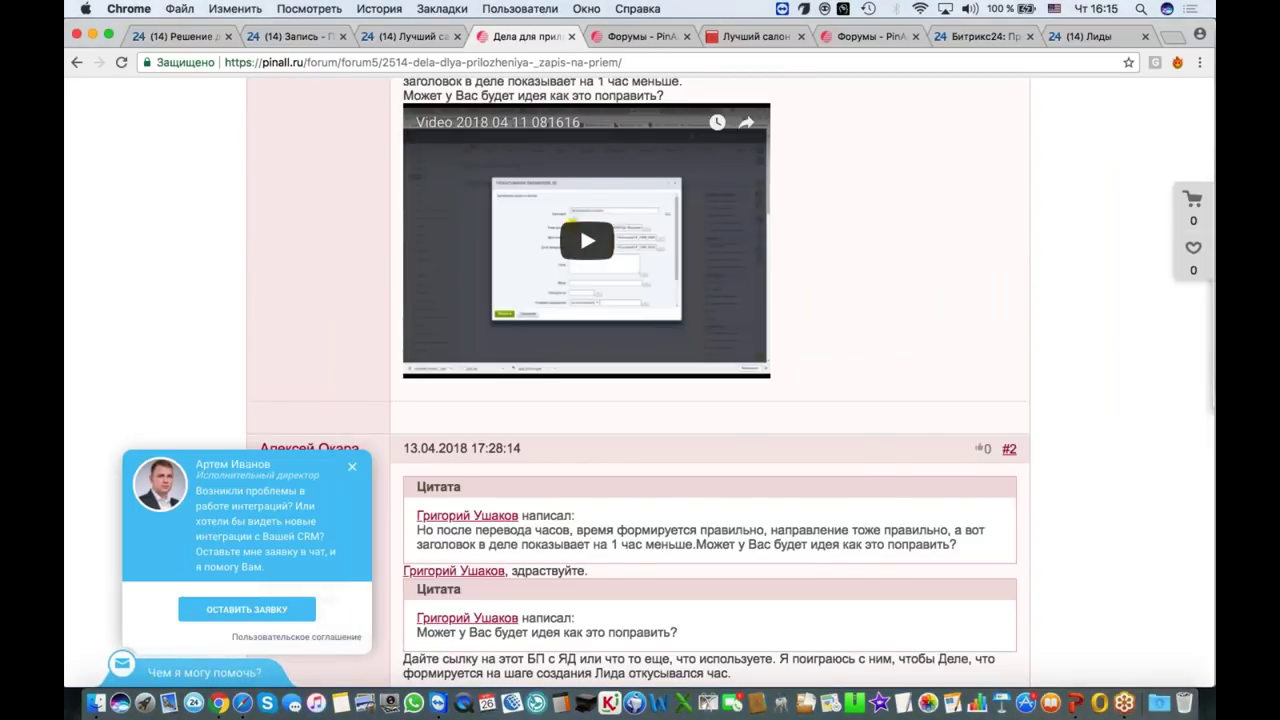
scroll(652, 333, down, 3)
scroll(440, 230, down, 8)
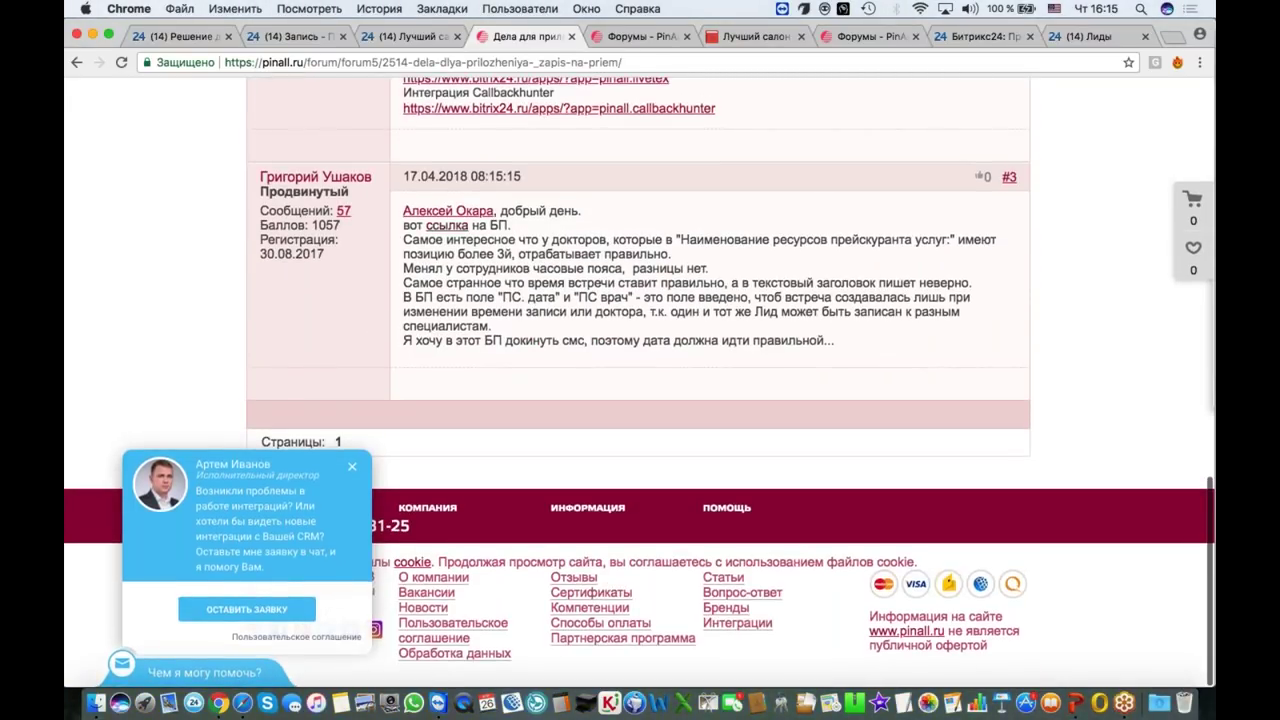
scroll(440, 230, up, 4)
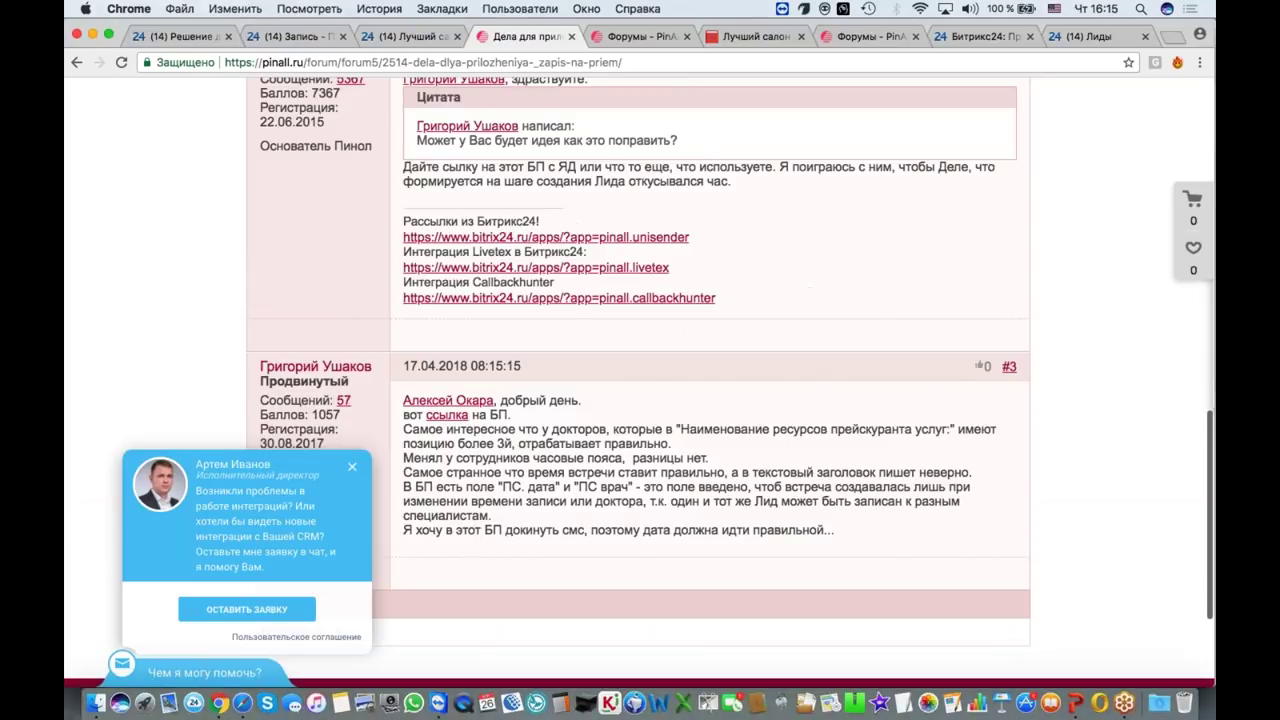
scroll(440, 418, up, 15)
scroll(440, 418, down, 17)
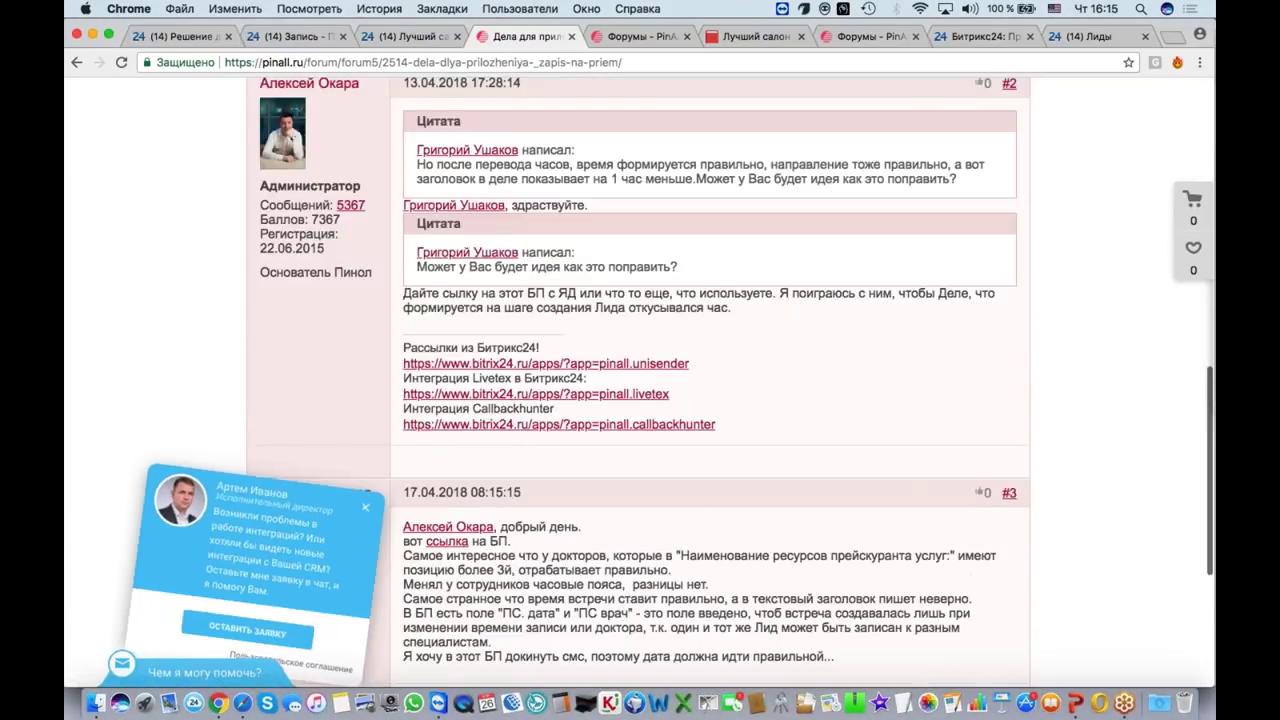
scroll(368, 270, up, 15)
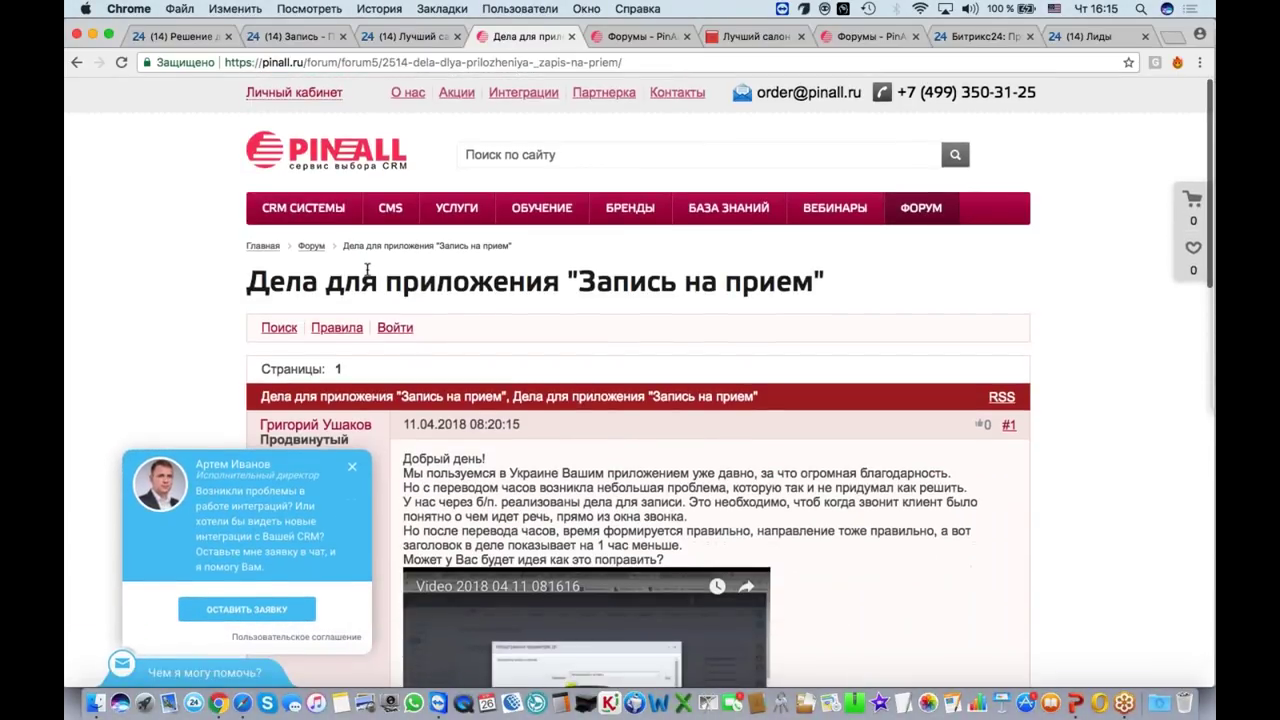
scroll(368, 270, down, 15)
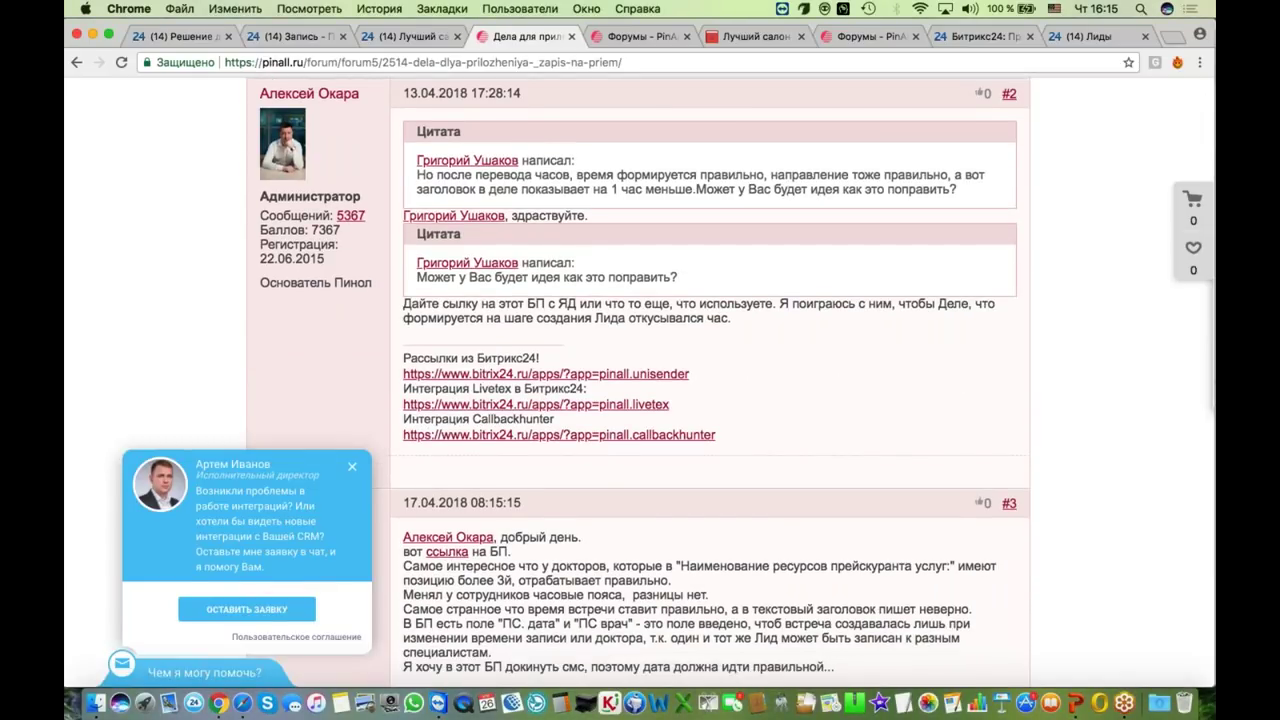
scroll(466, 513, down, 2)
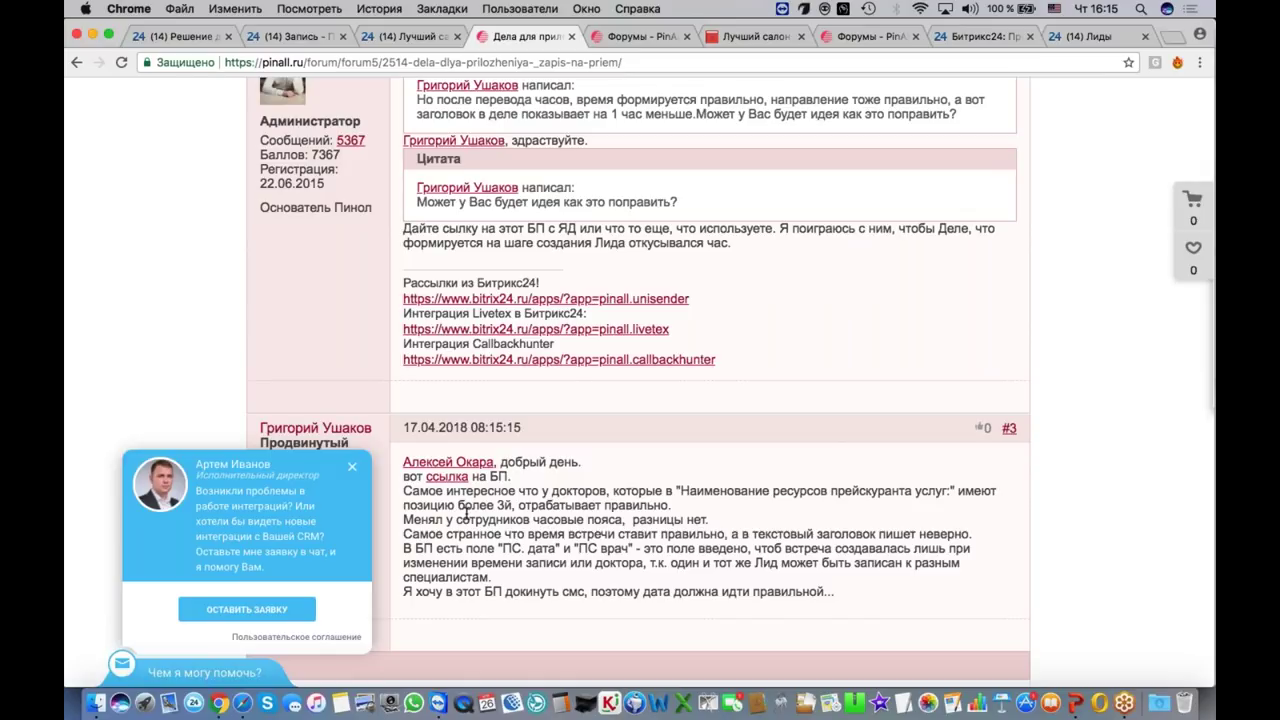
key(super+1)
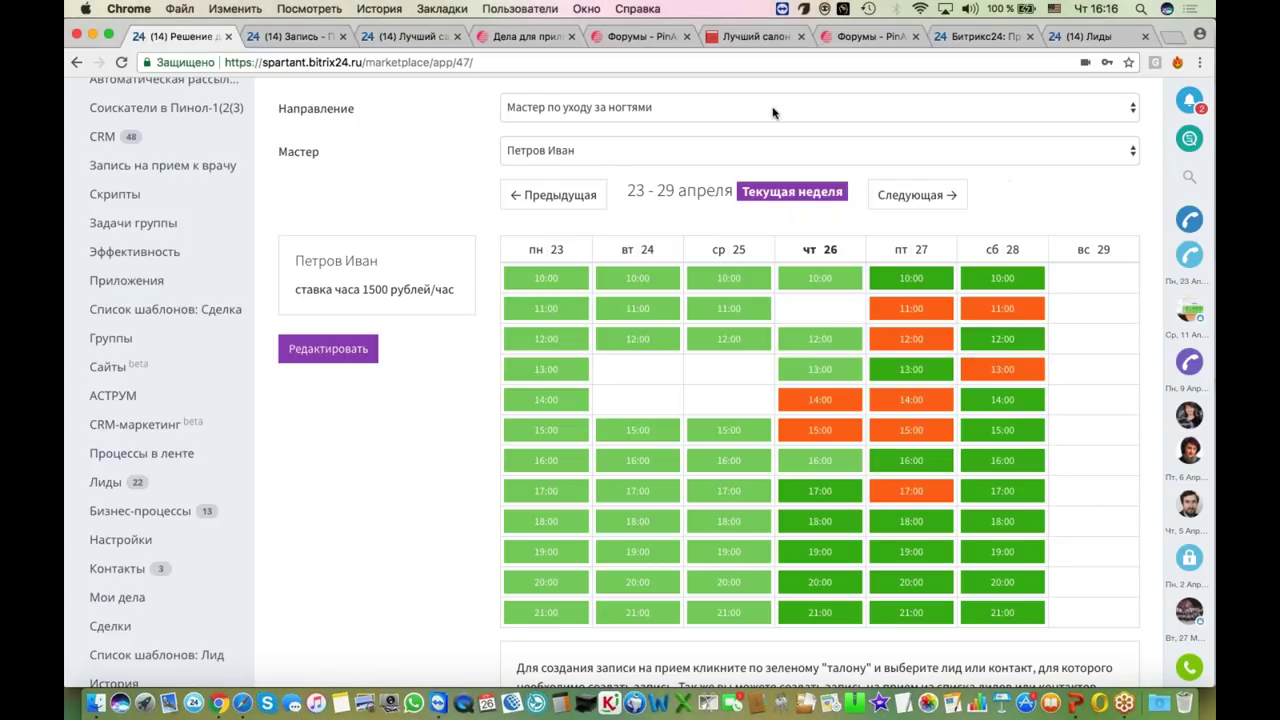
key(super+Tab)
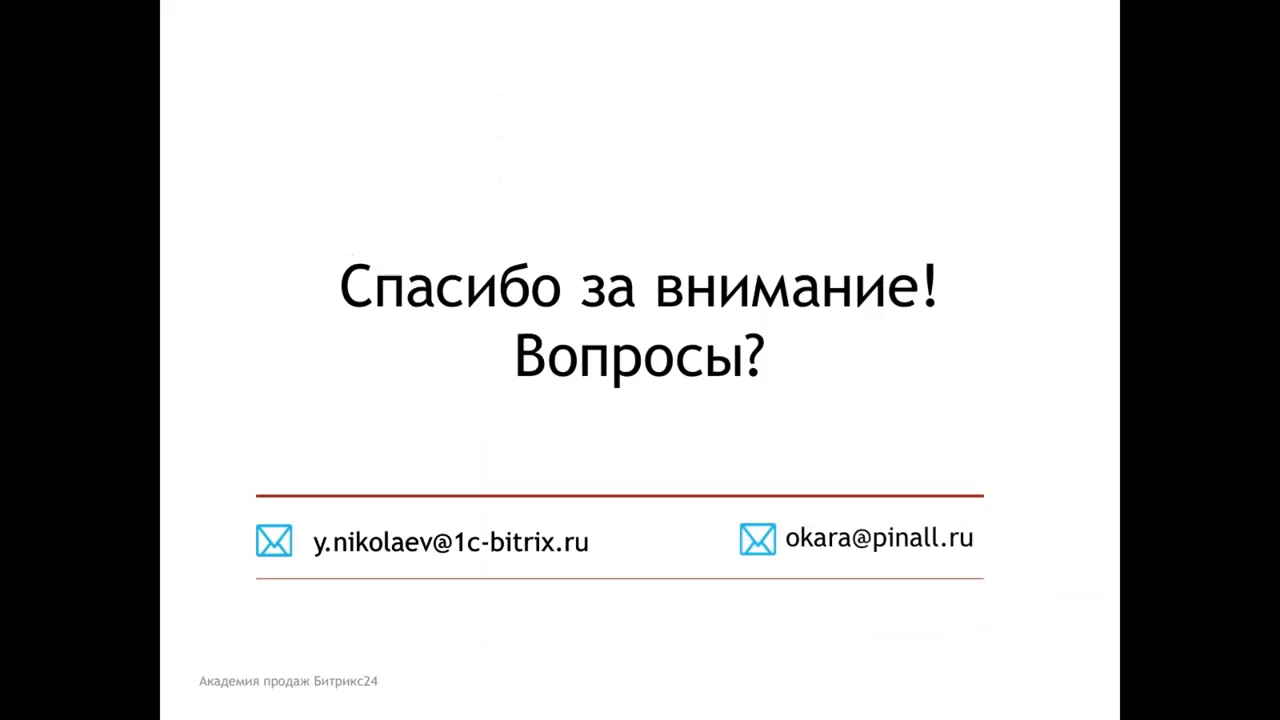